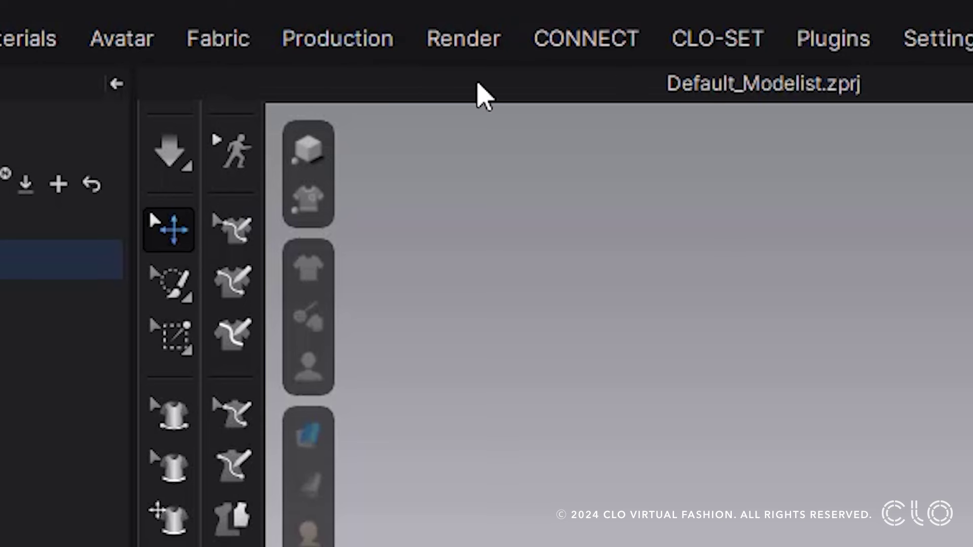
Step: Preview the EveryWear export settings from CLO-SET > CONNECT, then close them
{"action": "left_click", "coordinate": [733, 46]}
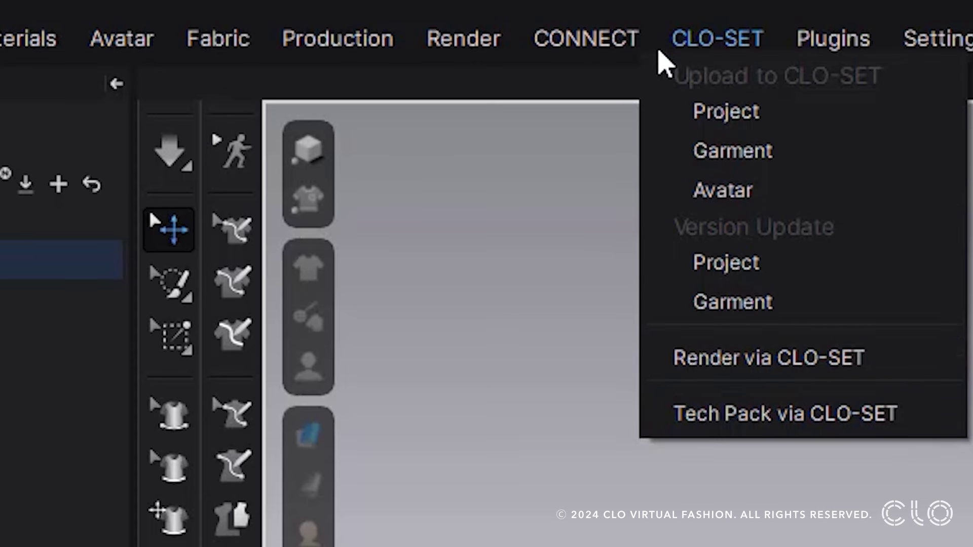
{"action": "mouse_move", "coordinate": [623, 49]}
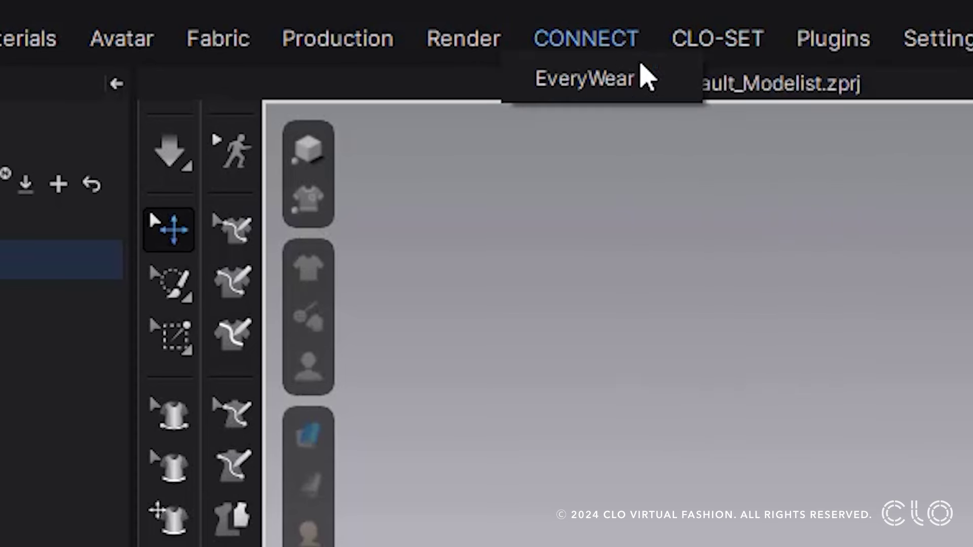
{"action": "left_click", "coordinate": [650, 87]}
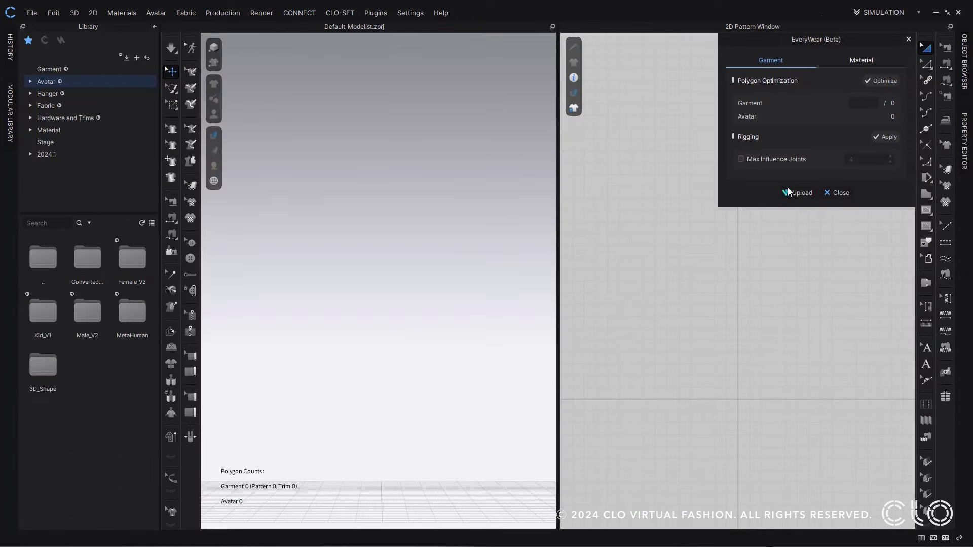
{"action": "left_click_drag", "start_coordinate": [831, 41], "coordinate": [550, 84]}
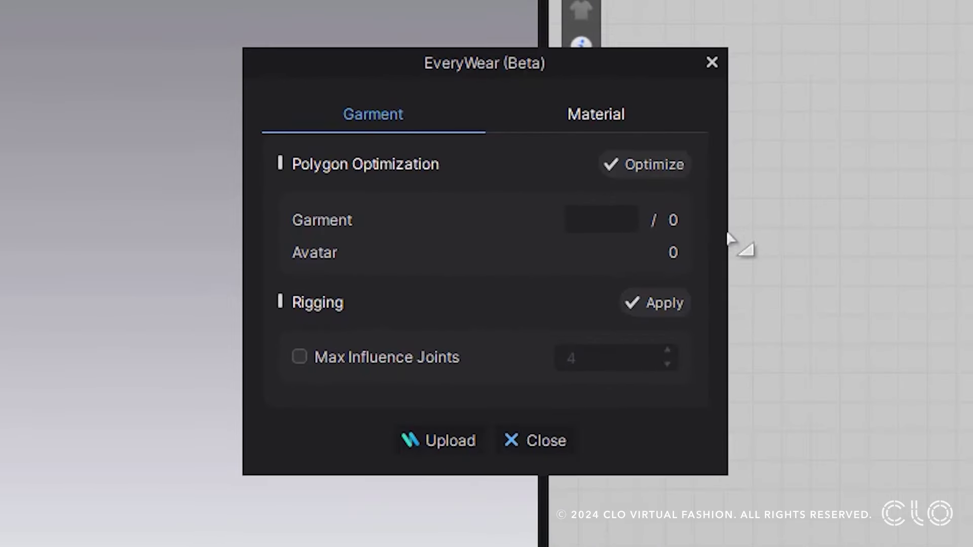
{"action": "left_click", "coordinate": [712, 62]}
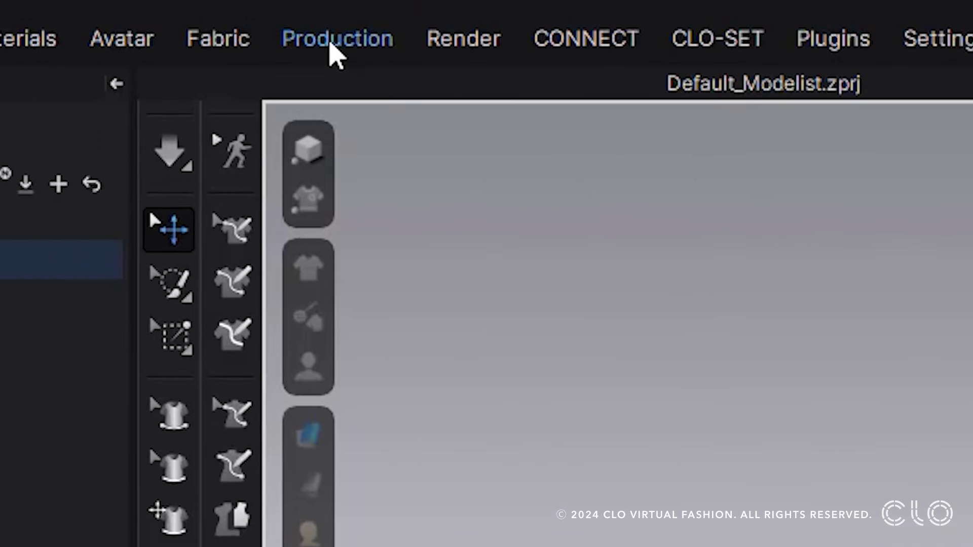
Step: Browse the Production and Fabric menus, then bring up the Avatar menu
{"action": "left_click", "coordinate": [334, 53]}
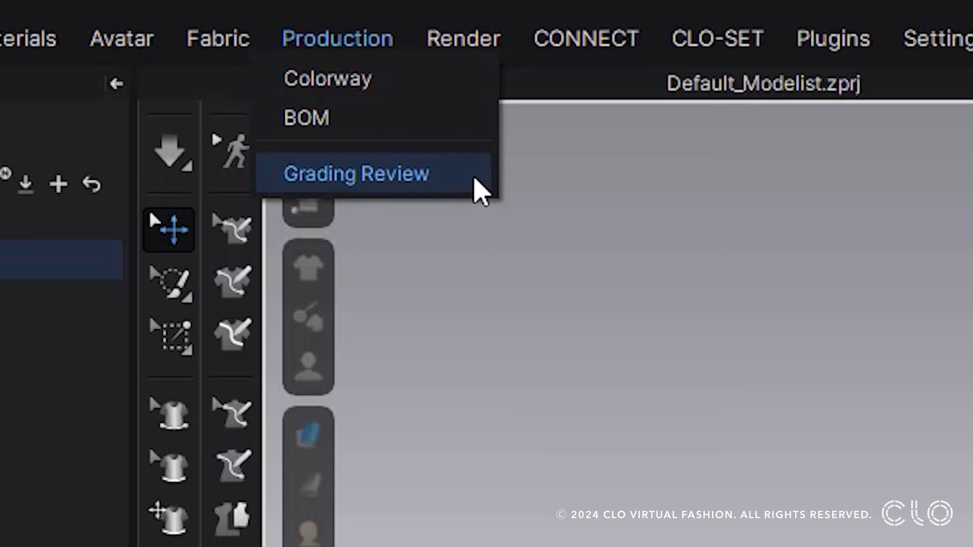
{"action": "left_click", "coordinate": [335, 51]}
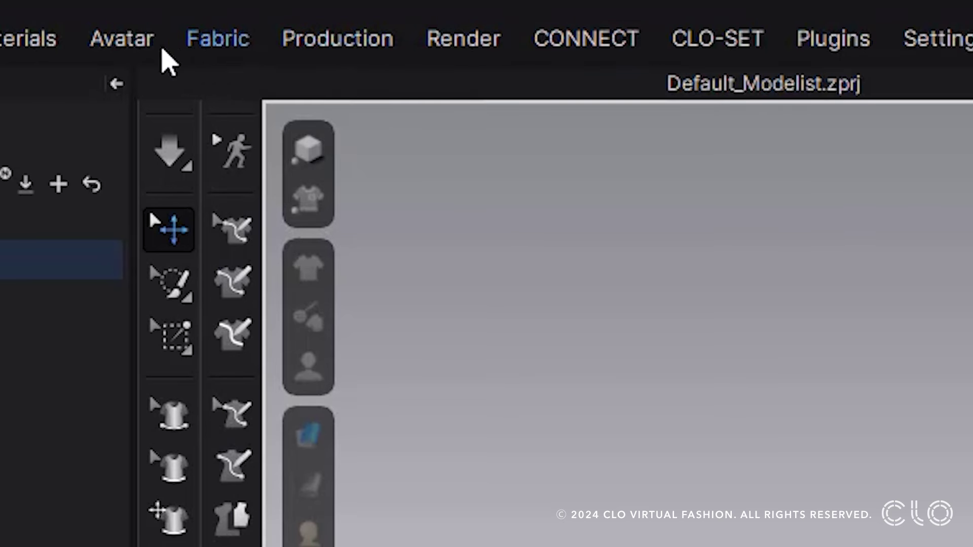
{"action": "left_click", "coordinate": [224, 48]}
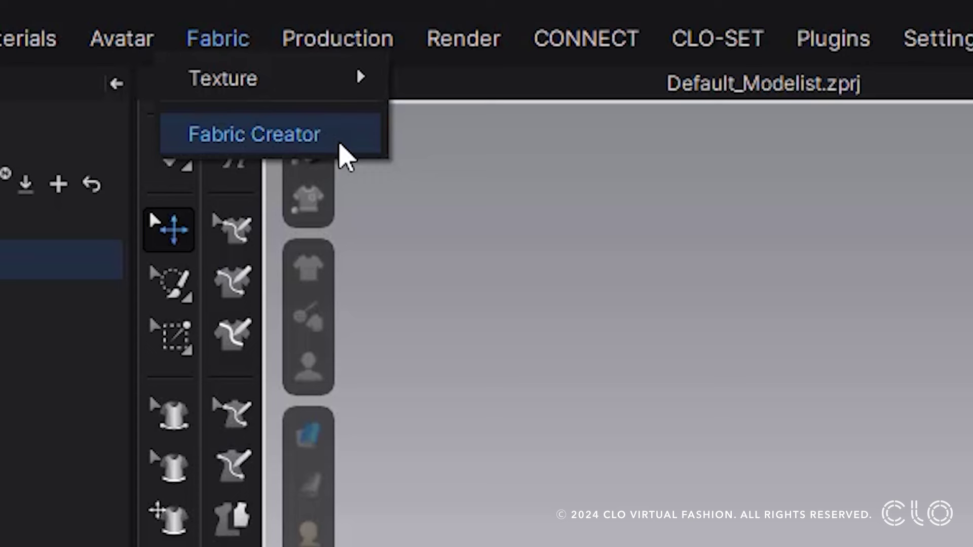
{"action": "mouse_move", "coordinate": [98, 48]}
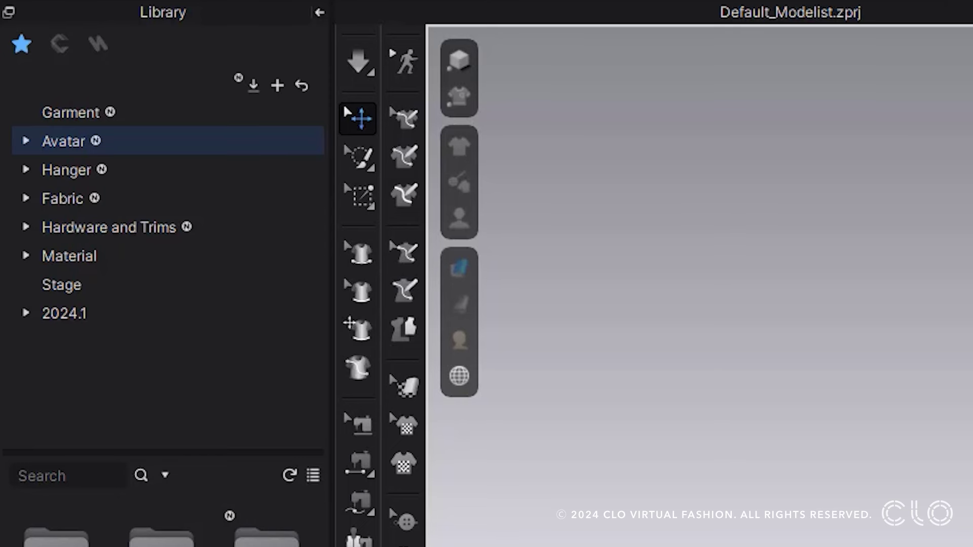
Step: Open the MetaHuman avatar folder, preview an avatar, then switch the library to CLO-SET Connect content
{"action": "left_click", "coordinate": [261, 398]}
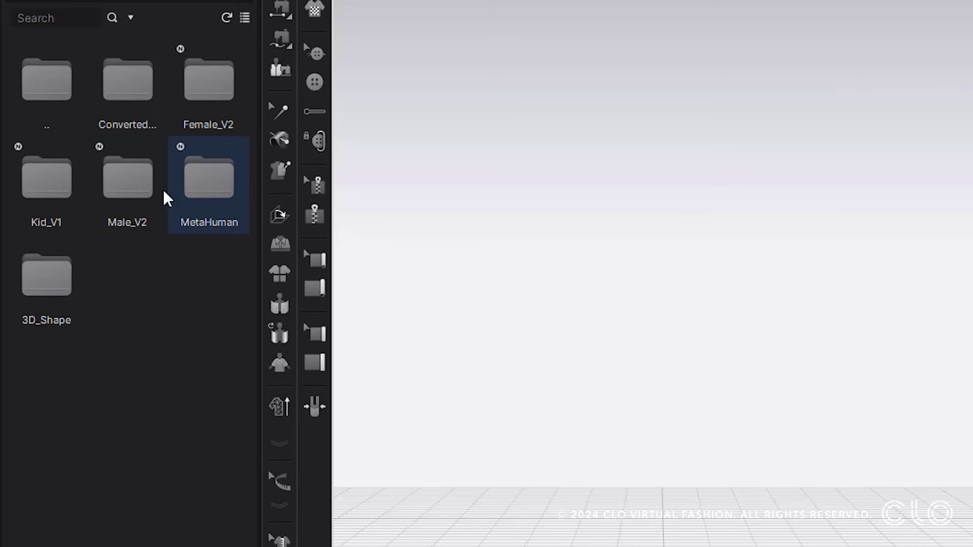
{"action": "double_click", "coordinate": [214, 185]}
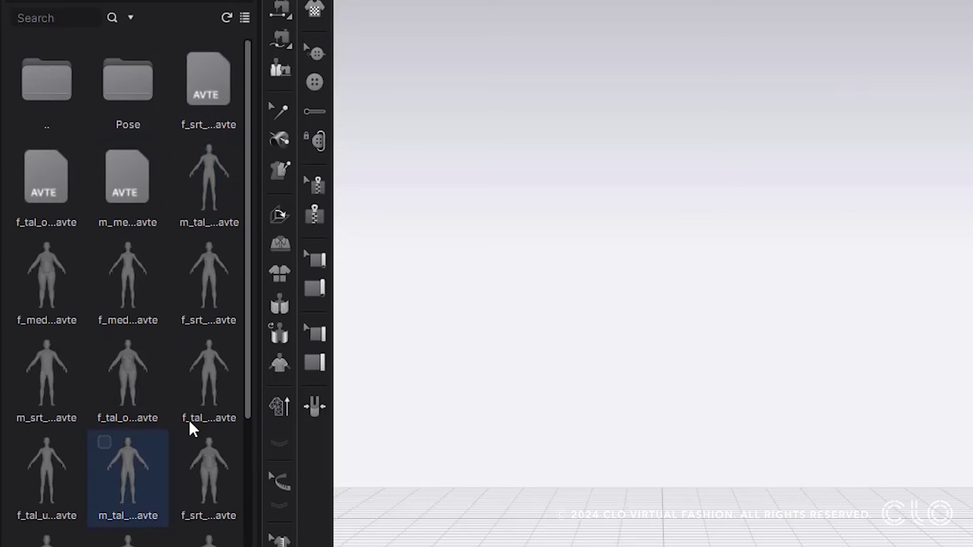
{"action": "mouse_move", "coordinate": [118, 393]}
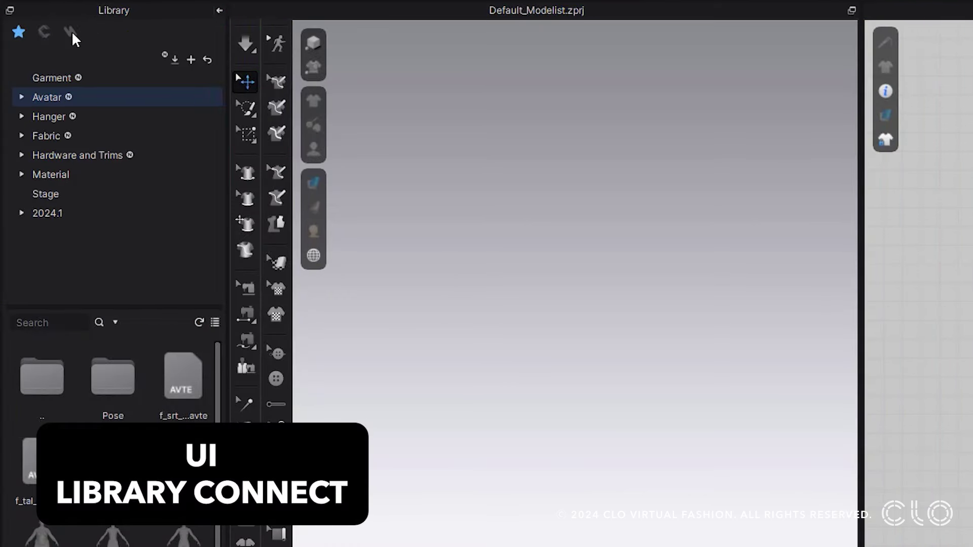
{"action": "left_click", "coordinate": [70, 33]}
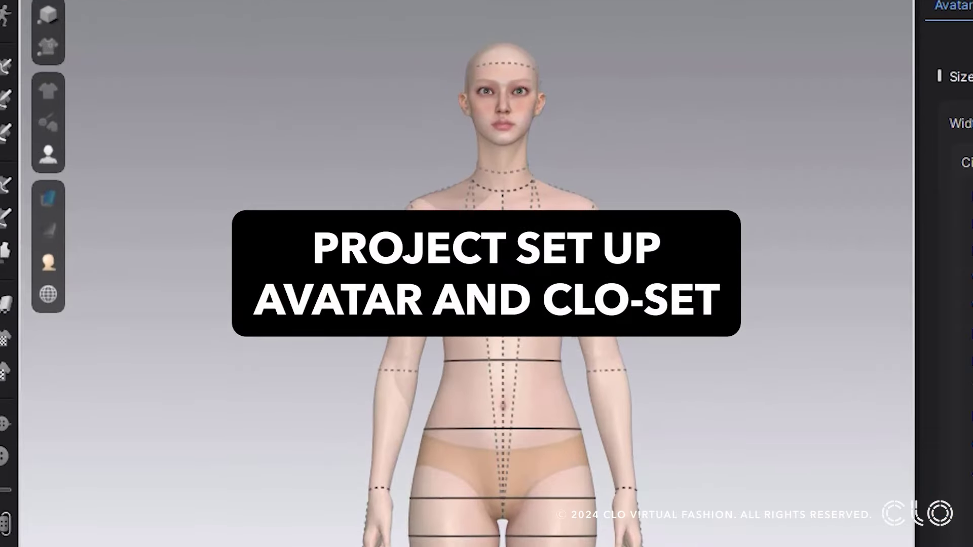
Step: Drag the waist and high hip measurement lines, then reset all measurement lines to default positions
{"action": "left_click_drag", "start_coordinate": [313, 211], "coordinate": [306, 220]}
{"action": "mouse_move", "coordinate": [543, 374]}
{"action": "left_mouse_down"}
{"action": "mouse_move", "coordinate": [560, 388]}
{"action": "mouse_move", "coordinate": [560, 375]}
{"action": "left_mouse_up"}
{"action": "left_click_drag", "start_coordinate": [576, 438], "coordinate": [578, 426]}
{"action": "left_click", "coordinate": [567, 359]}
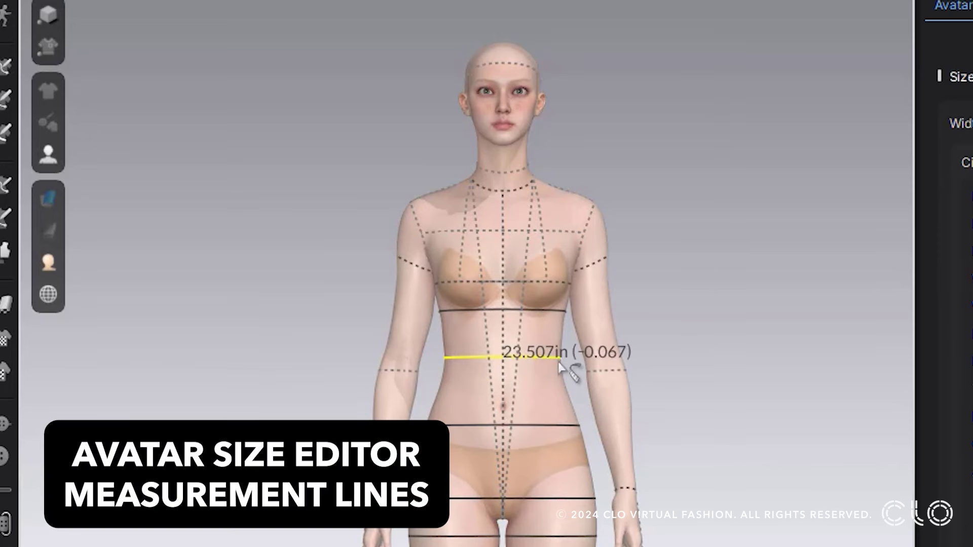
{"action": "right_click", "coordinate": [560, 359]}
{"action": "left_click", "coordinate": [692, 399]}
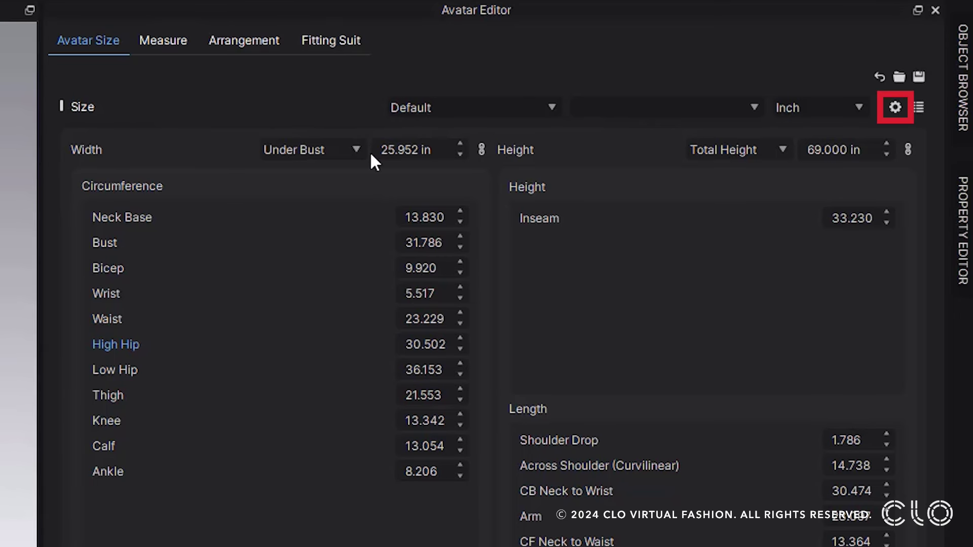
Step: Remove Wrist, Calf and Ankle from the editable circumference measurements
{"action": "left_click", "coordinate": [892, 108]}
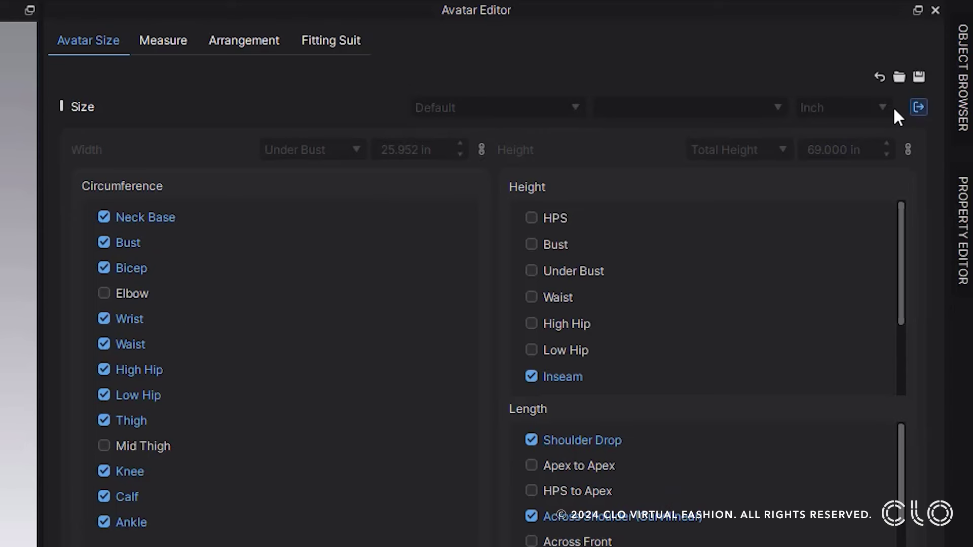
{"action": "left_click", "coordinate": [126, 268]}
{"action": "left_click", "coordinate": [102, 243]}
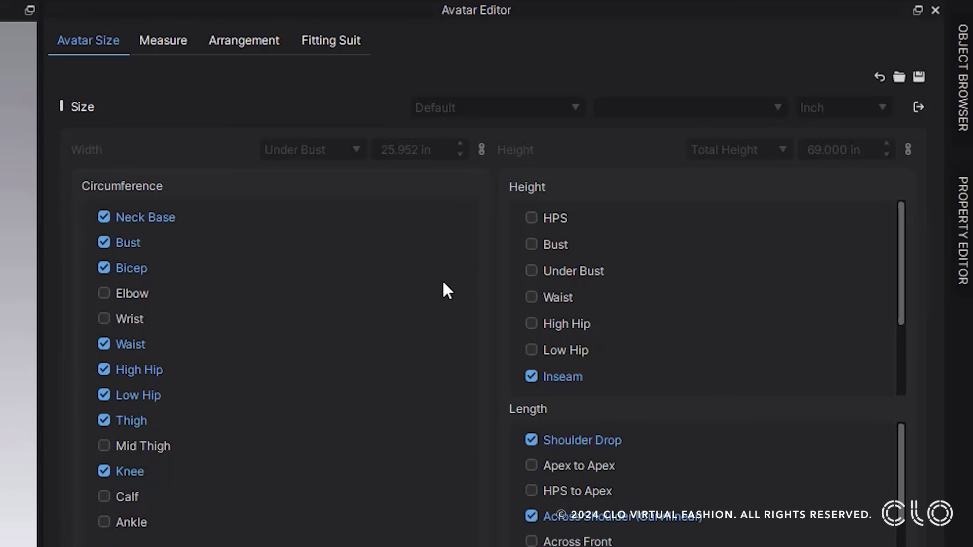
{"action": "left_click", "coordinate": [920, 105]}
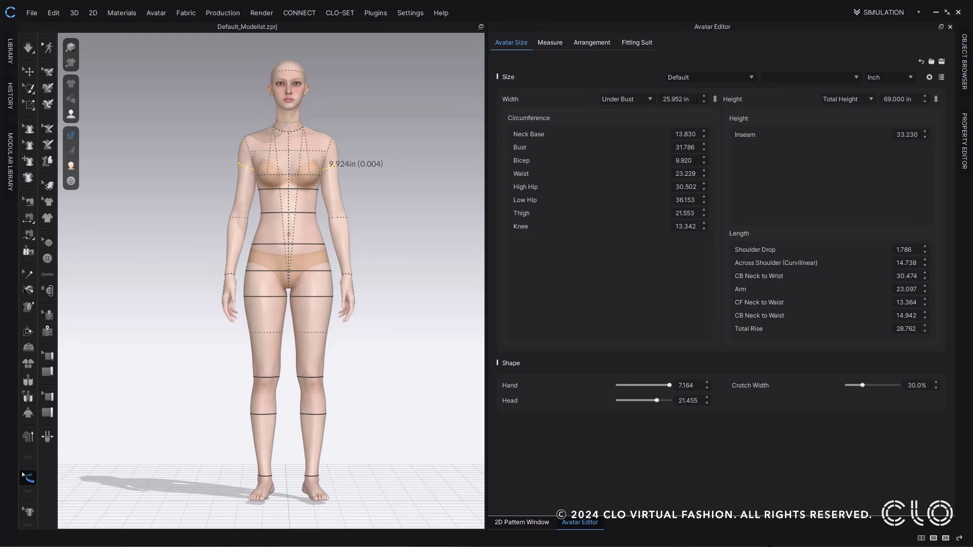
Step: Set the under-bust width to 28 in and scale all body measurements to match
{"action": "left_click", "coordinate": [679, 99]}
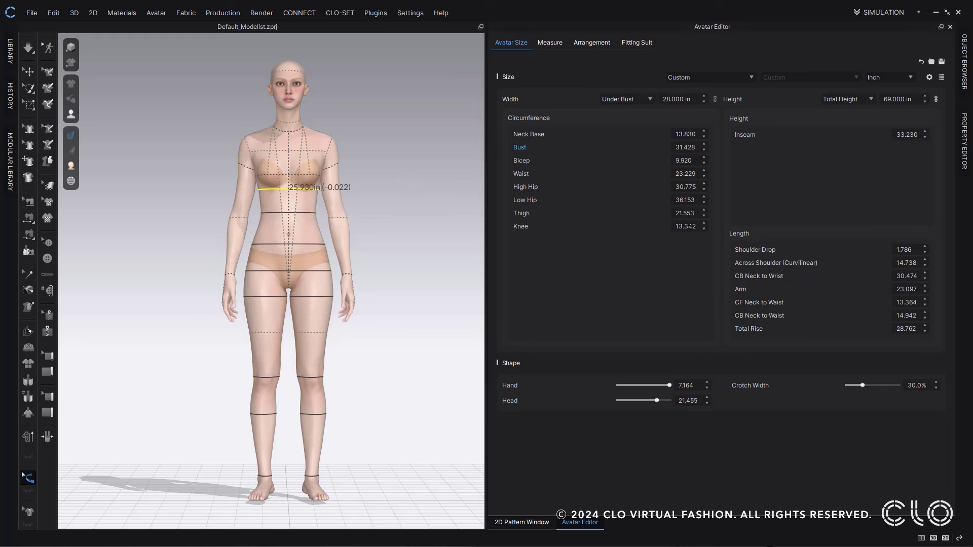
{"action": "left_click", "coordinate": [697, 151]}
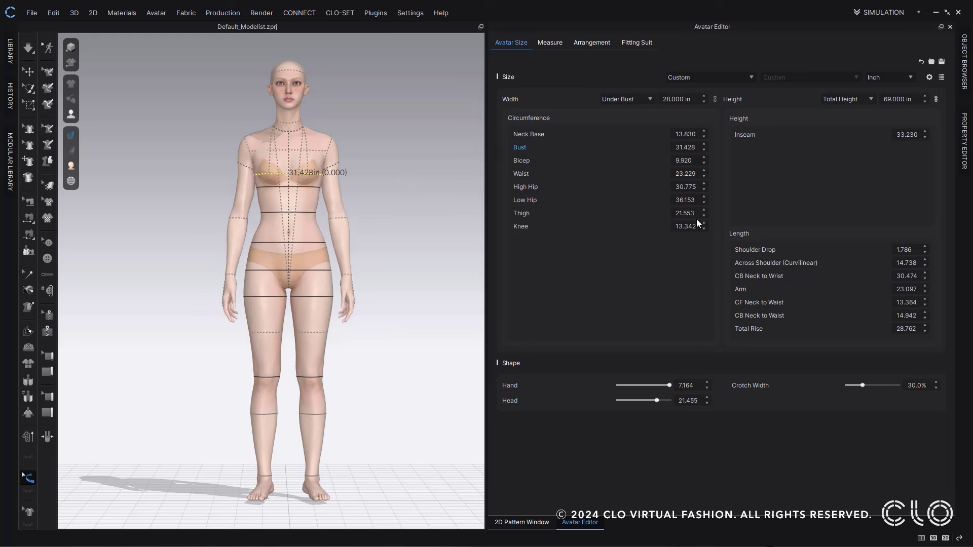
{"action": "left_click", "coordinate": [715, 100]}
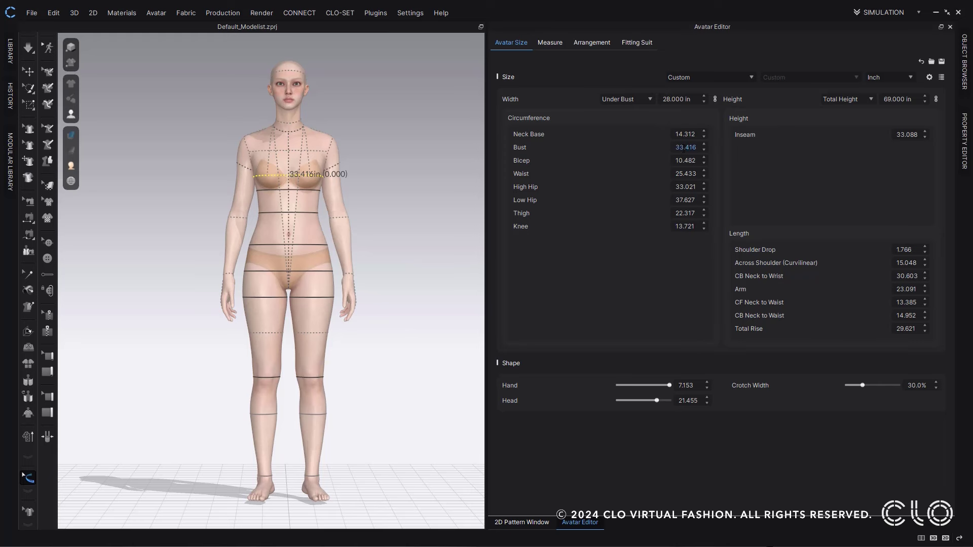
Step: Set Bust to 36, Waist 27, High Hip 33 and Low Hip 39 inches
{"action": "double_click", "coordinate": [686, 147]}
{"action": "left_click", "coordinate": [628, 180]}
{"action": "right_click_drag", "start_coordinate": [378, 206], "coordinate": [380, 183]}
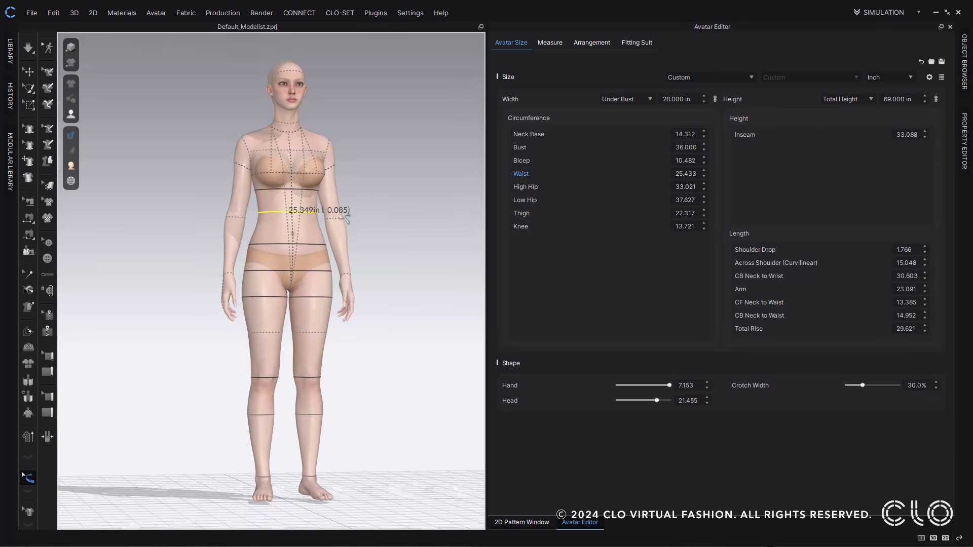
{"action": "double_click", "coordinate": [682, 174]}
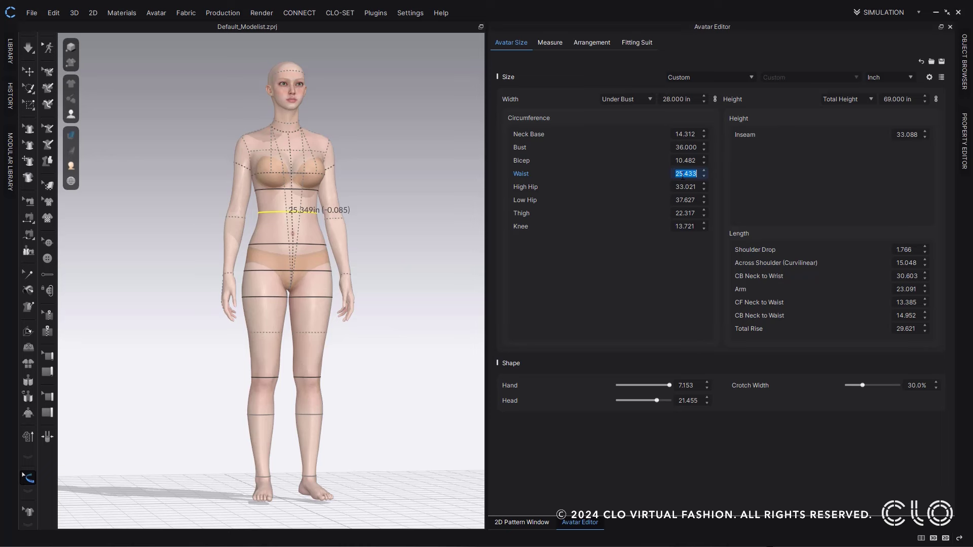
{"action": "double_click", "coordinate": [700, 187]}
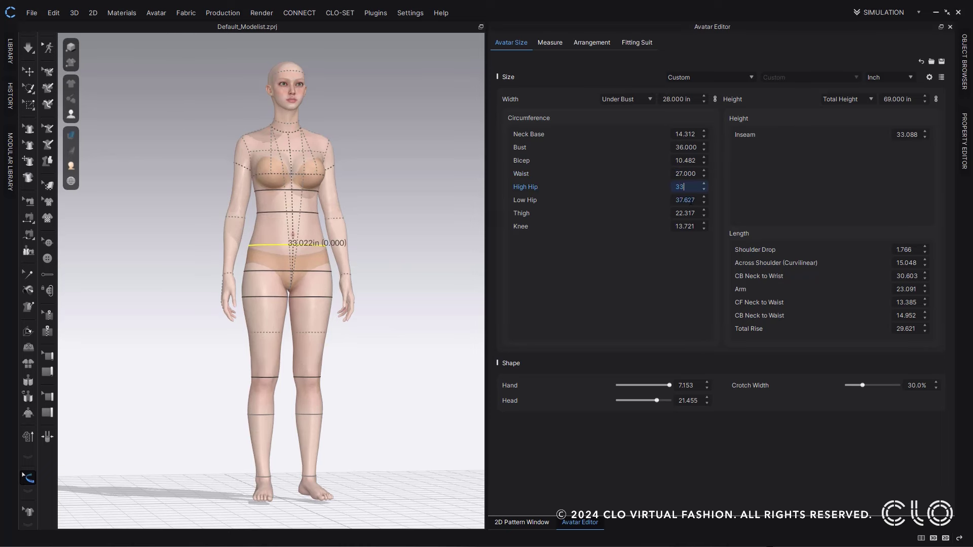
{"action": "double_click", "coordinate": [695, 201]}
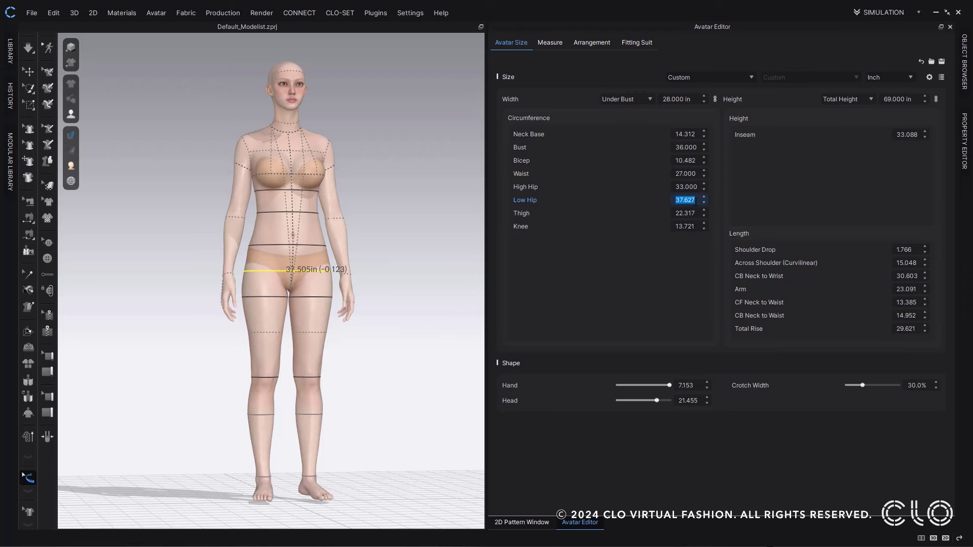
{"action": "left_click", "coordinate": [639, 209]}
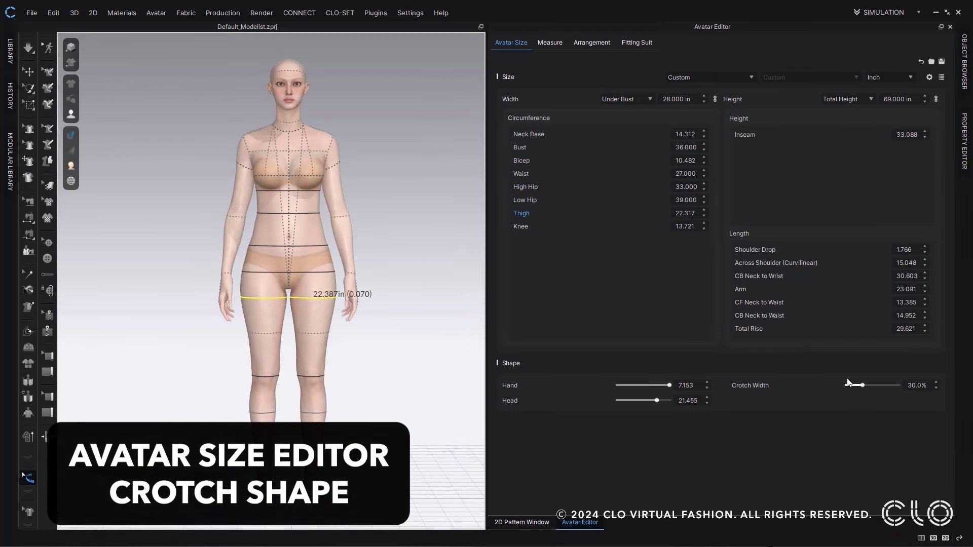
Step: Set the male avatar's Crotch Width to 50% and Crotch Volume to 33%, then return to front view
{"action": "scroll", "coordinate": [437, 375], "scroll_direction": "up", "scroll_amount": 3}
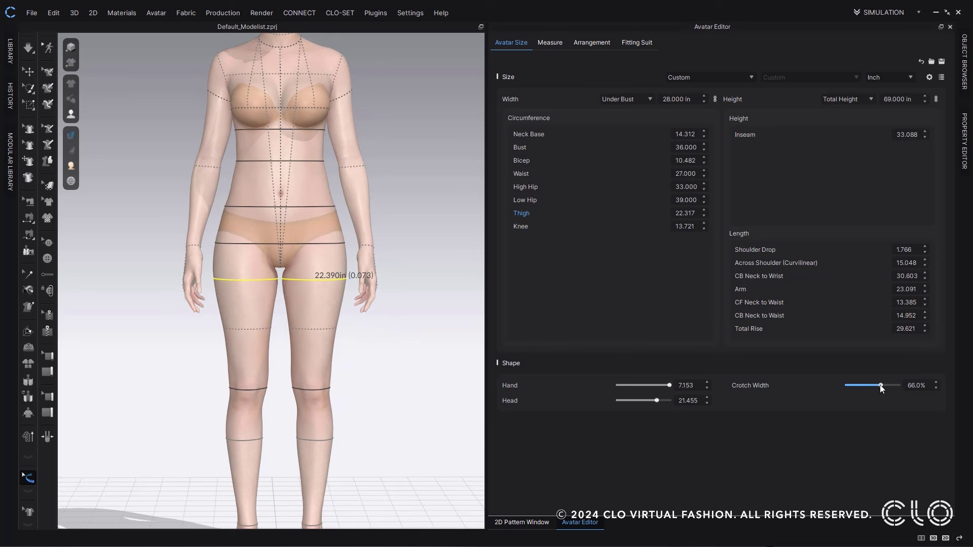
{"action": "left_click_drag", "start_coordinate": [880, 384], "coordinate": [886, 386]}
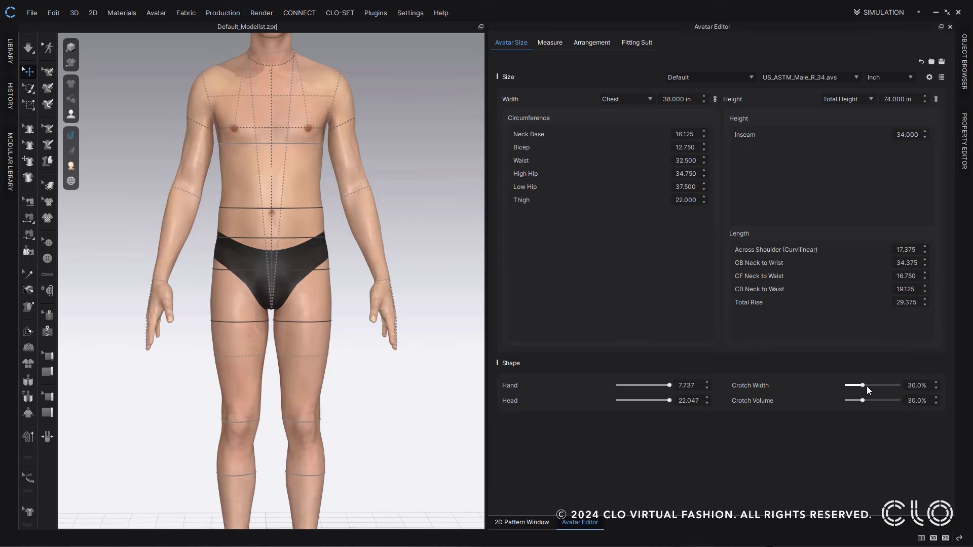
{"action": "left_click_drag", "start_coordinate": [877, 384], "coordinate": [883, 385]}
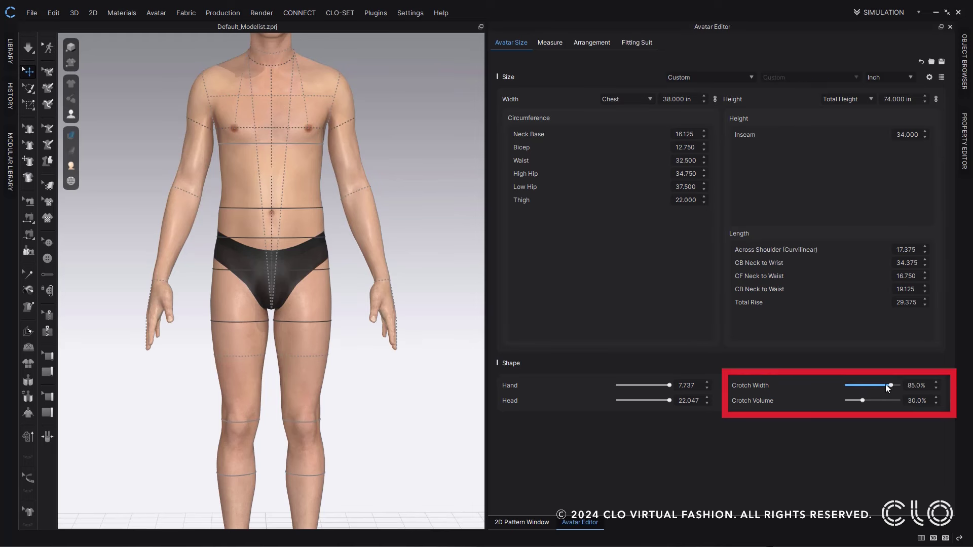
{"action": "left_click_drag", "start_coordinate": [854, 387], "coordinate": [872, 387]}
{"action": "scroll", "coordinate": [416, 395], "scroll_direction": "up", "scroll_amount": 3}
{"action": "right_click_drag", "start_coordinate": [419, 400], "coordinate": [604, 388]}
{"action": "left_click_drag", "start_coordinate": [864, 400], "coordinate": [872, 400]}
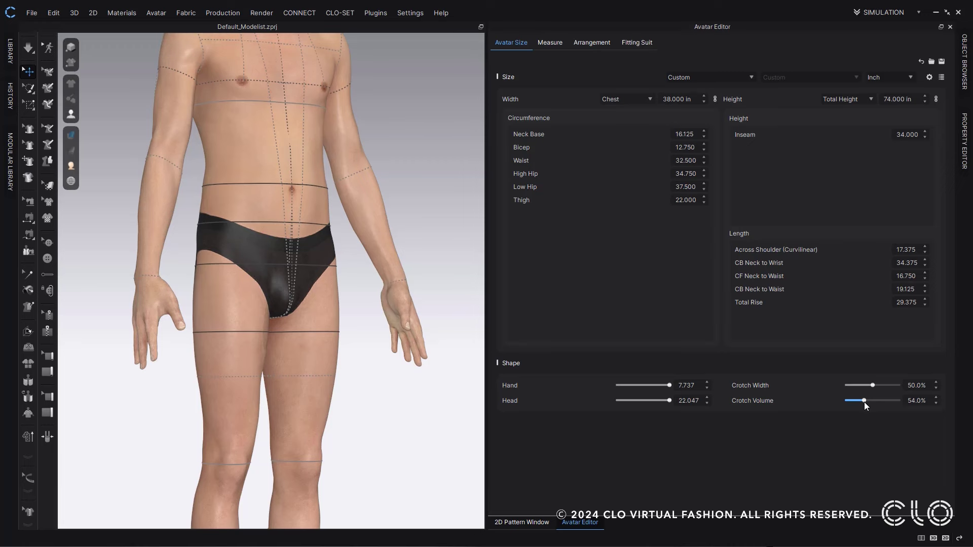
{"action": "left_click", "coordinate": [408, 383]}
{"action": "key", "text": "2"}
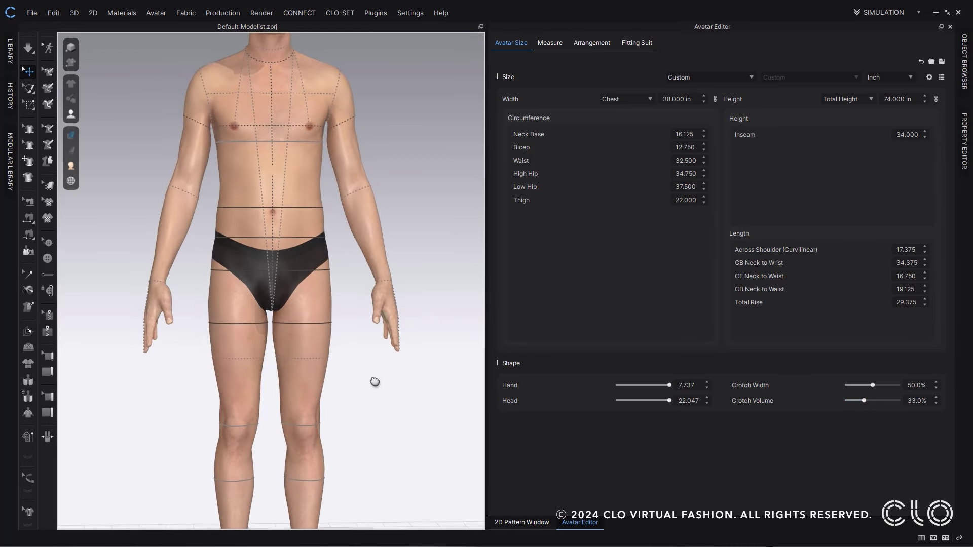
{"action": "scroll", "coordinate": [333, 343], "scroll_direction": "down", "scroll_amount": 3}
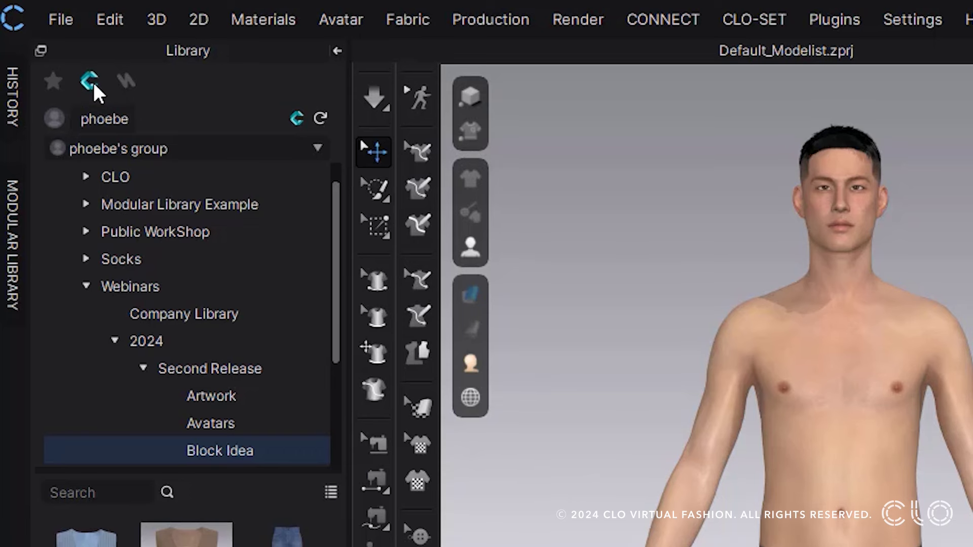
Step: From the Block Idea folder, open version 1 of 'Editing Patterns_ Vest.zprj' with garment and avatar
{"action": "left_click", "coordinate": [95, 85]}
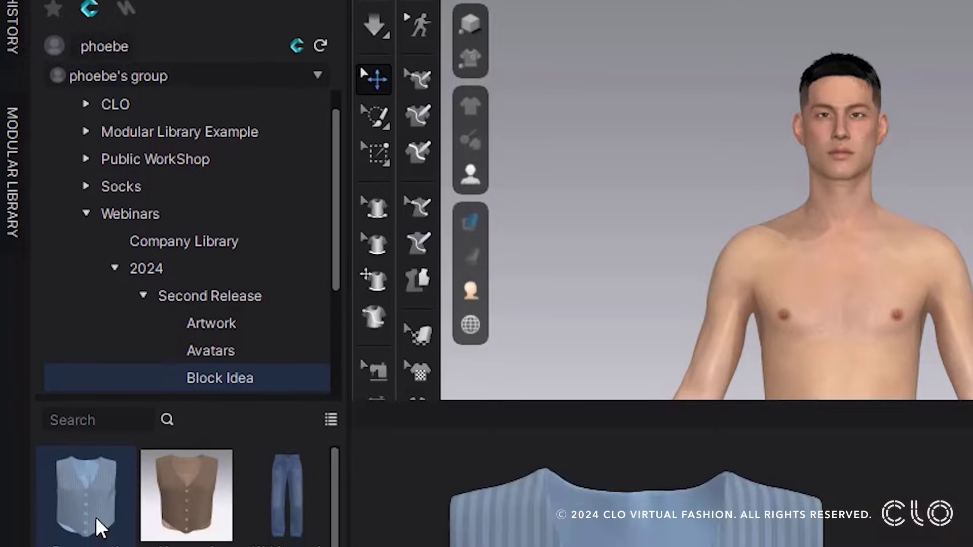
{"action": "right_click", "coordinate": [97, 438]}
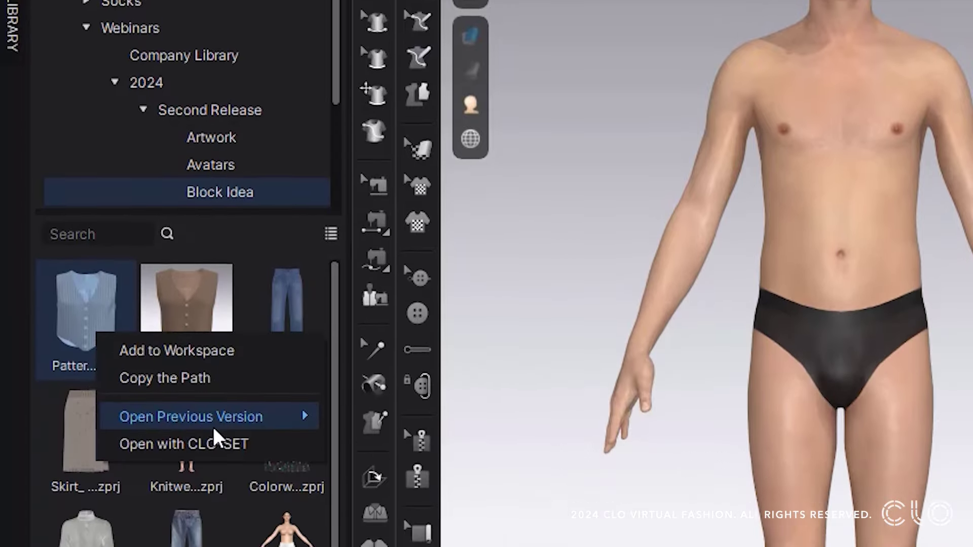
{"action": "mouse_move", "coordinate": [216, 419]}
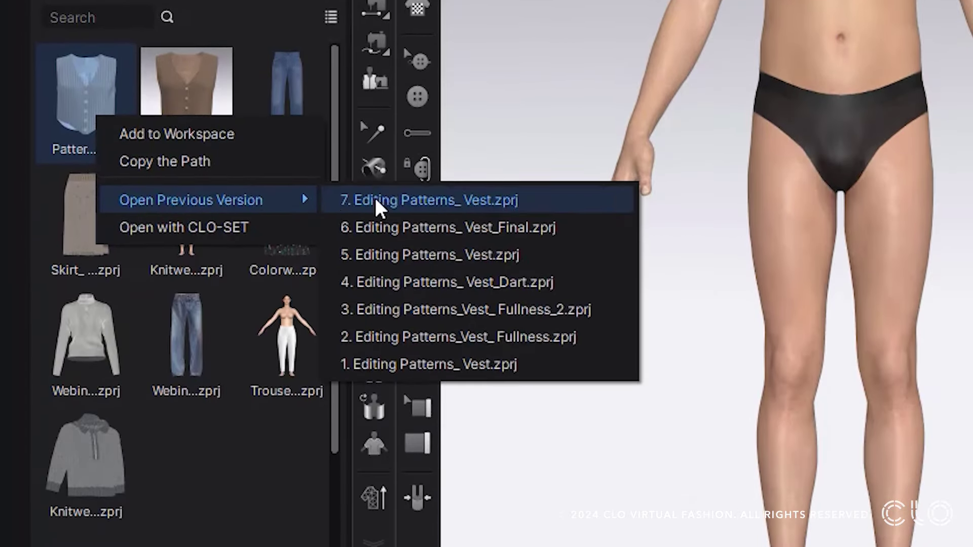
{"action": "left_click", "coordinate": [421, 364]}
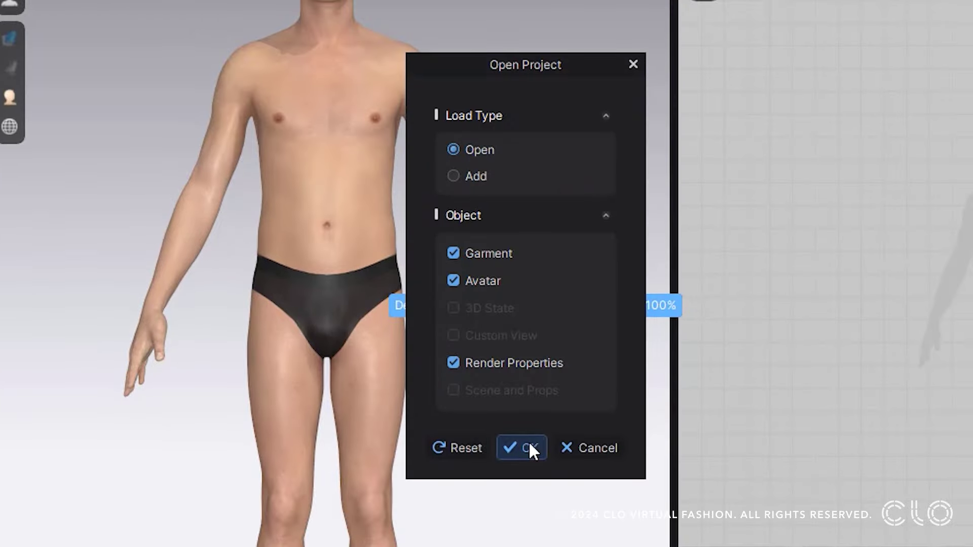
{"action": "left_click", "coordinate": [530, 449]}
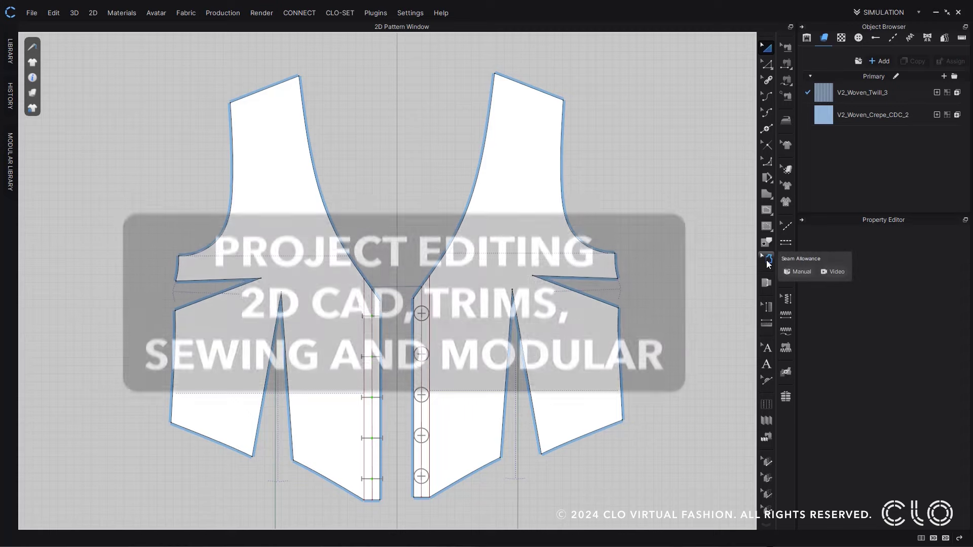
Step: Add seam allowance around the front vest pieces and give both dart tips a different intersection style
{"action": "left_click", "coordinate": [769, 260]}
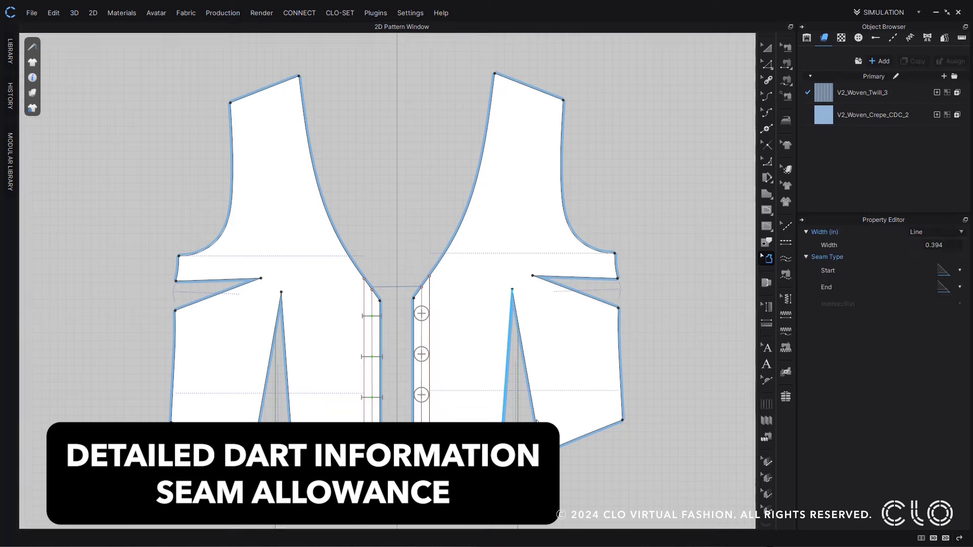
{"action": "left_click", "coordinate": [536, 415]}
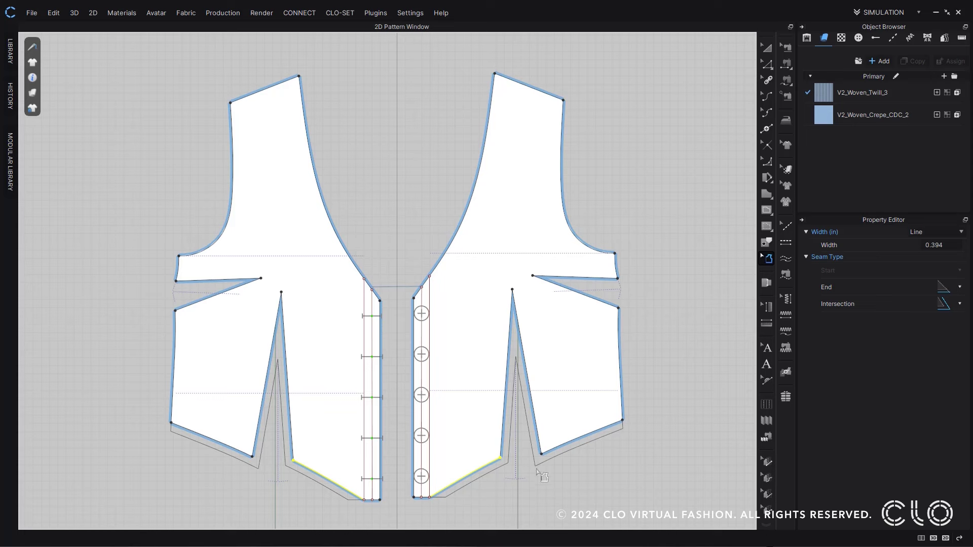
{"action": "left_click", "coordinate": [512, 290]}
{"action": "left_click", "coordinate": [281, 293], "text": "shift"}
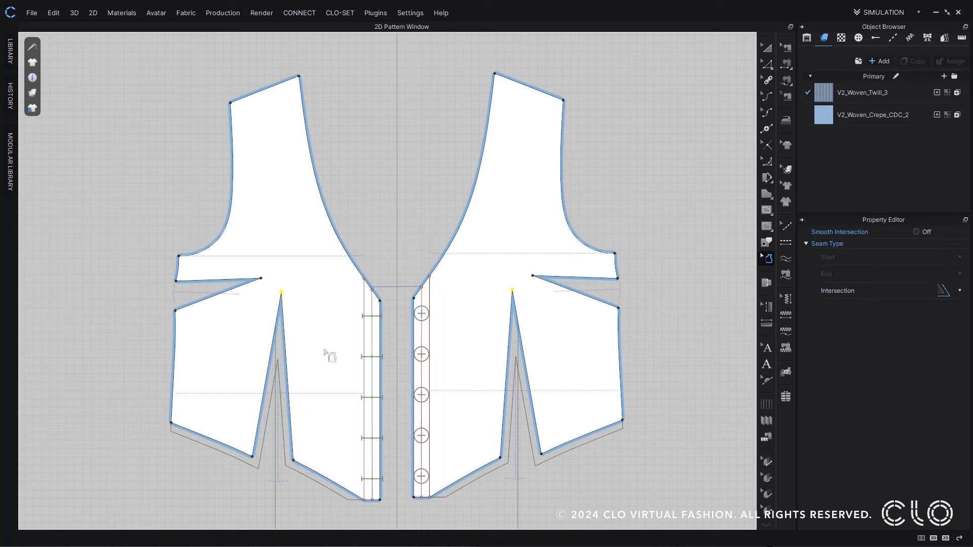
{"action": "left_click", "coordinate": [960, 291]}
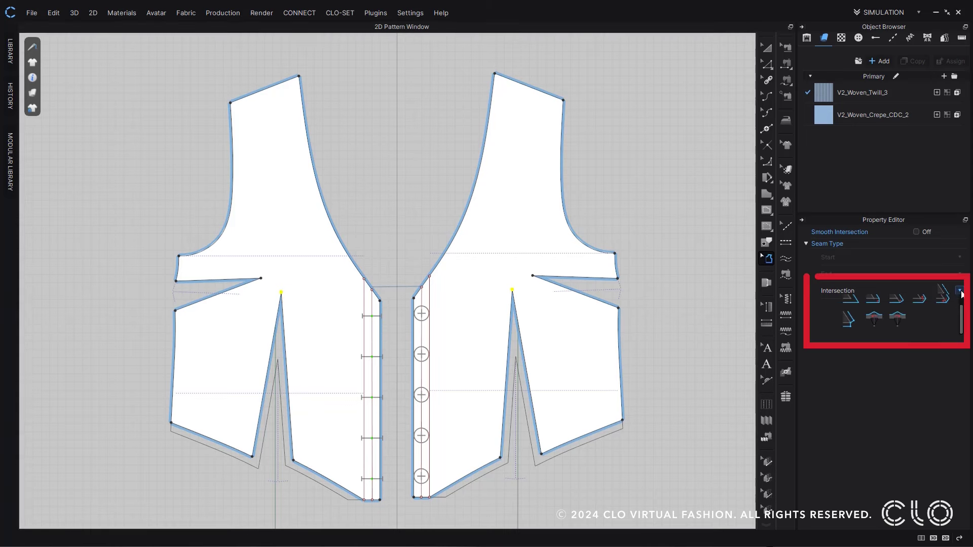
{"action": "left_click", "coordinate": [875, 318]}
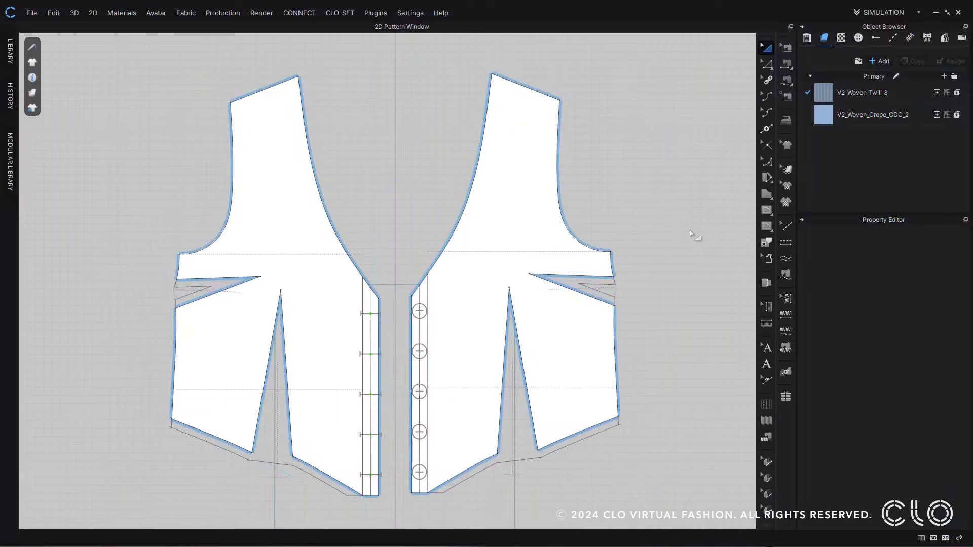
Step: Rotate the back piece's waist dart up to the shoulder, setting the new shoulder dart's length
{"action": "middle_click_drag", "start_coordinate": [678, 240], "coordinate": [105, 239]}
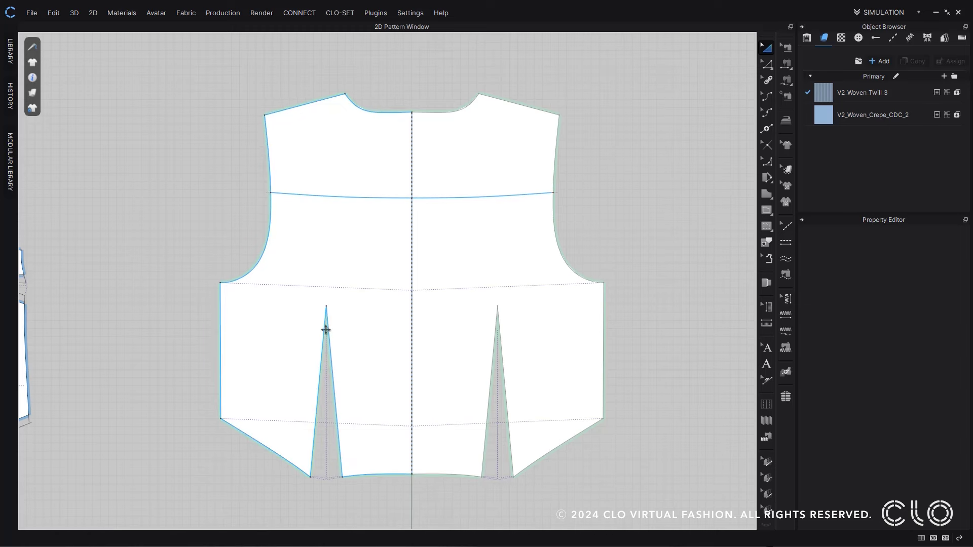
{"action": "left_click", "coordinate": [766, 63]}
{"action": "left_click", "coordinate": [325, 413]}
{"action": "right_click", "coordinate": [324, 413]}
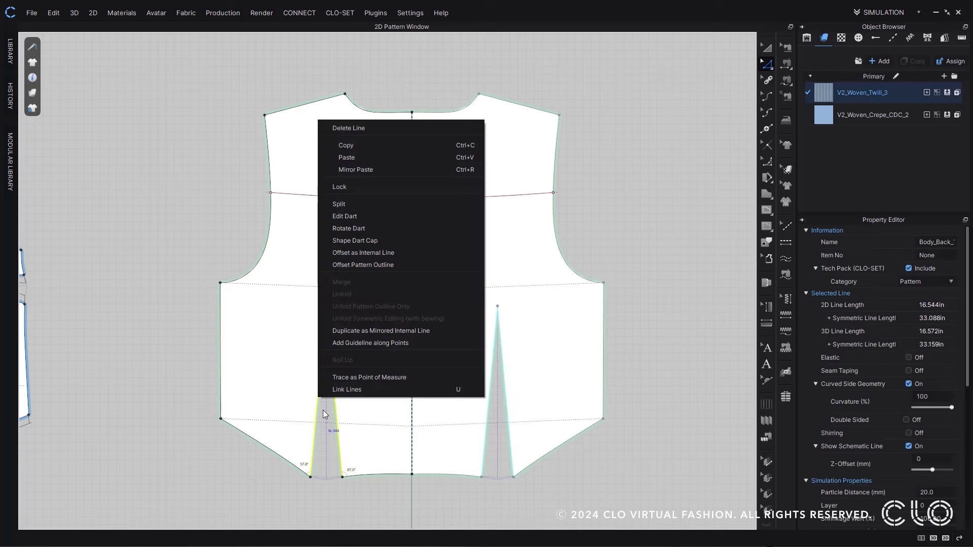
{"action": "left_click", "coordinate": [401, 228]}
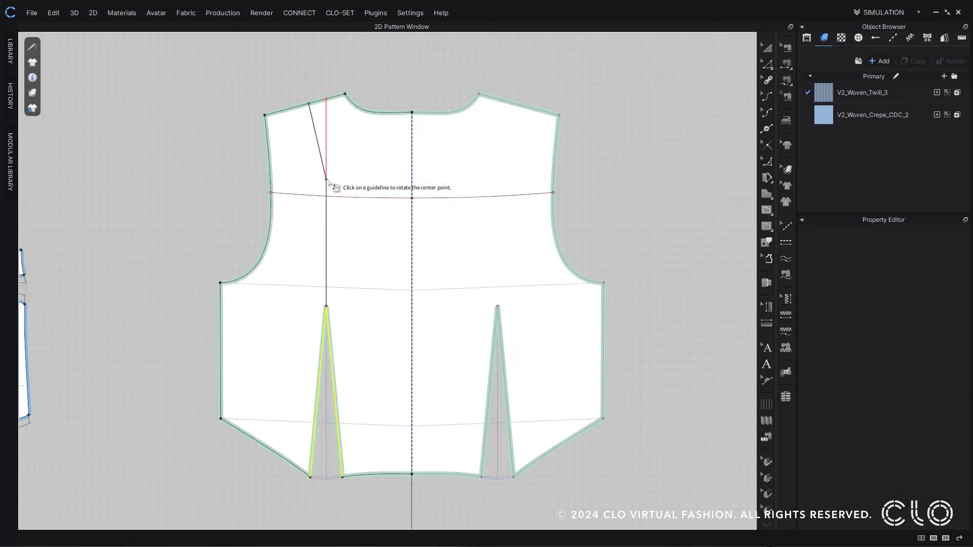
{"action": "left_click", "coordinate": [328, 193]}
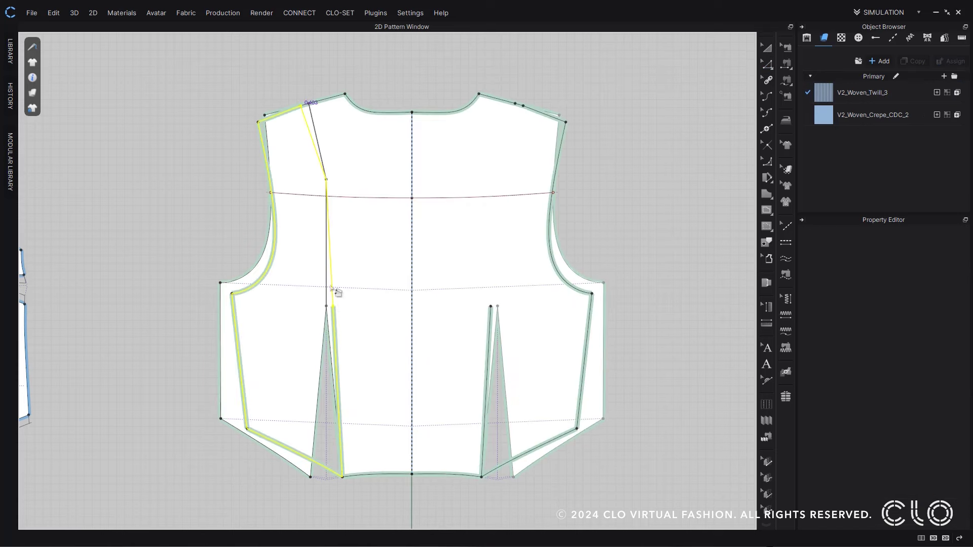
{"action": "left_click", "coordinate": [323, 168]}
{"action": "scroll", "coordinate": [310, 119], "scroll_direction": "up", "scroll_amount": 5}
{"action": "scroll", "coordinate": [314, 122], "scroll_direction": "up", "scroll_amount": 2}
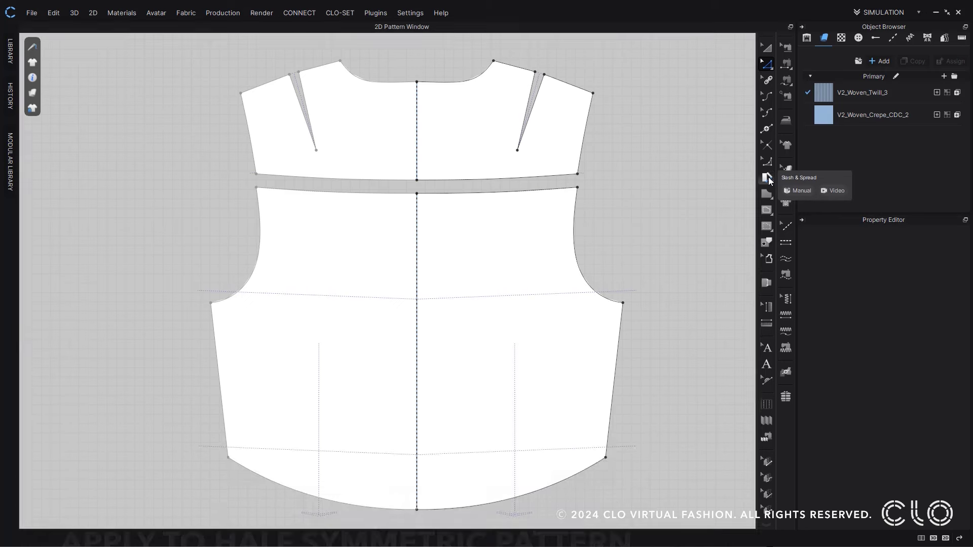
Step: Apply Fullness (Line) to the lower back piece with an 8 in top edge and 10 in slash line
{"action": "left_click", "coordinate": [769, 178]}
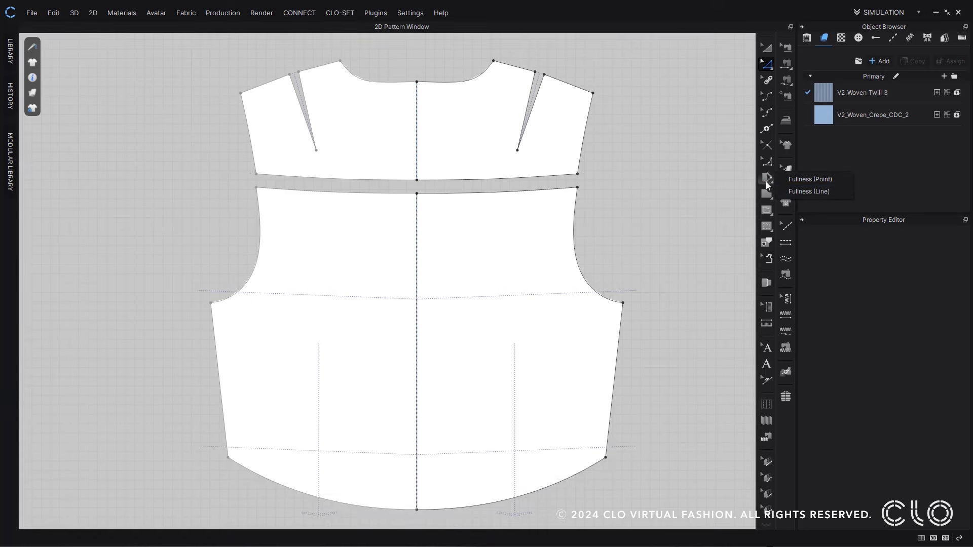
{"action": "left_click", "coordinate": [811, 192]}
{"action": "left_click", "coordinate": [768, 179]}
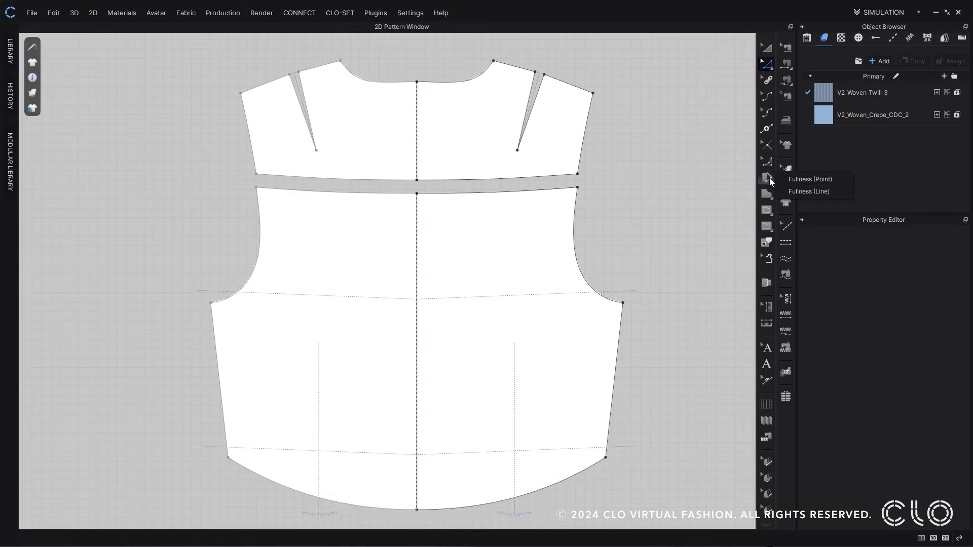
{"action": "left_click", "coordinate": [805, 192]}
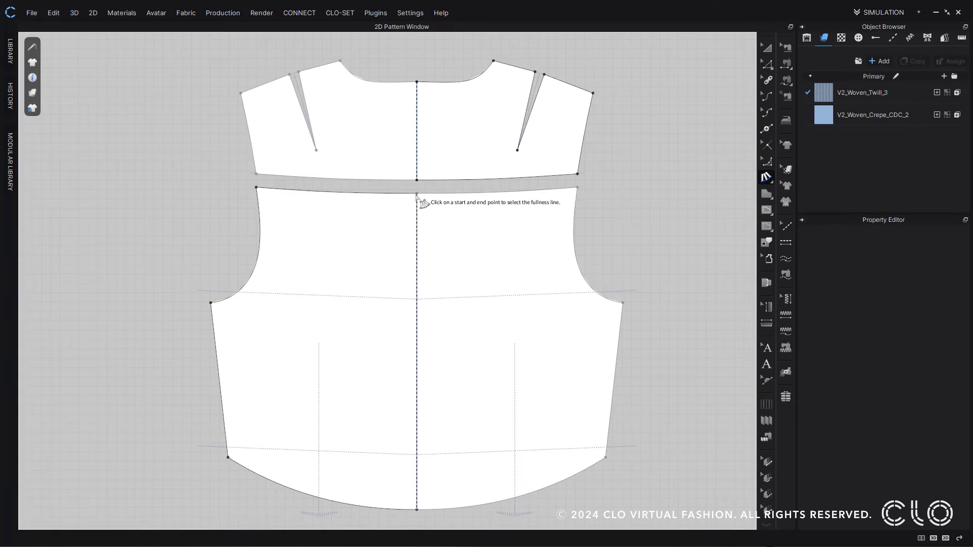
{"action": "left_click", "coordinate": [256, 189]}
{"action": "left_click", "coordinate": [416, 509]}
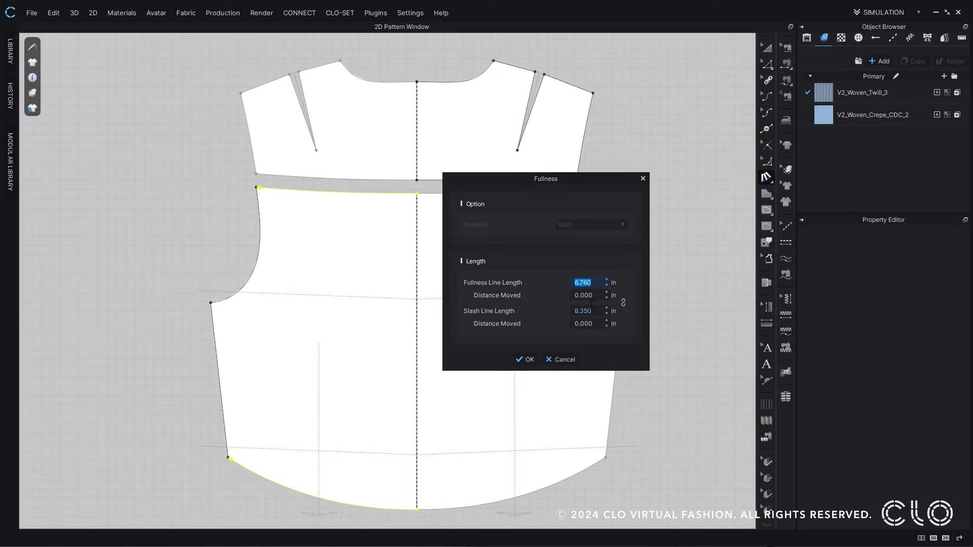
{"action": "type", "text": "8"}
{"action": "key", "text": "Tab"}
{"action": "type", "text": "10"}
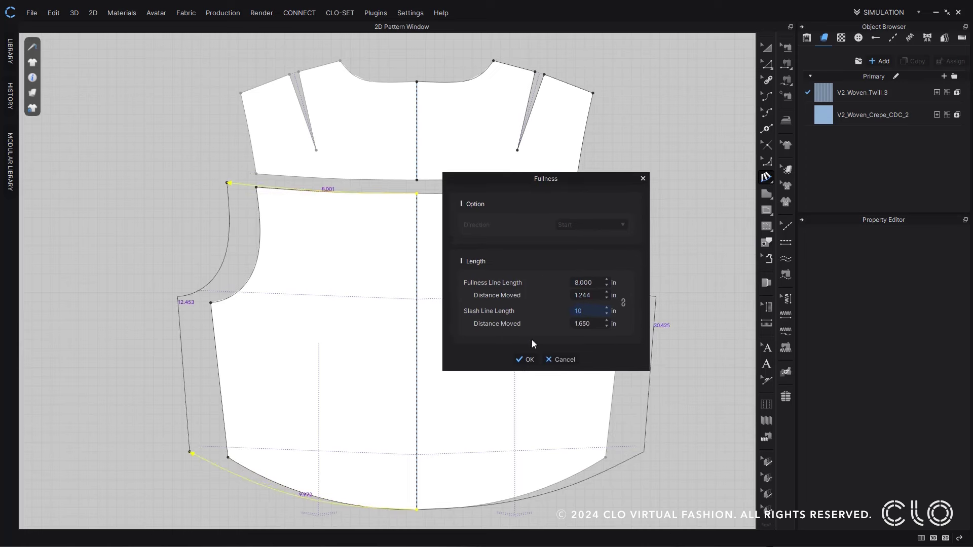
{"action": "left_click", "coordinate": [527, 360]}
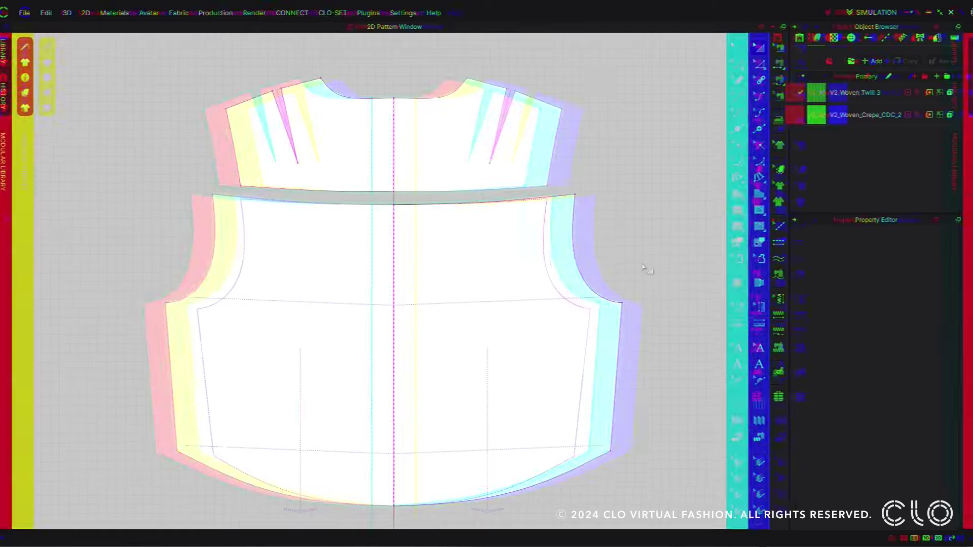
{"action": "scroll", "coordinate": [654, 268], "scroll_direction": "down", "scroll_amount": 2}
Step: Segment-sew the upper and lower front pieces along both edges and darts, then untick Turned
{"action": "scroll", "coordinate": [657, 270], "scroll_direction": "down", "scroll_amount": 4}
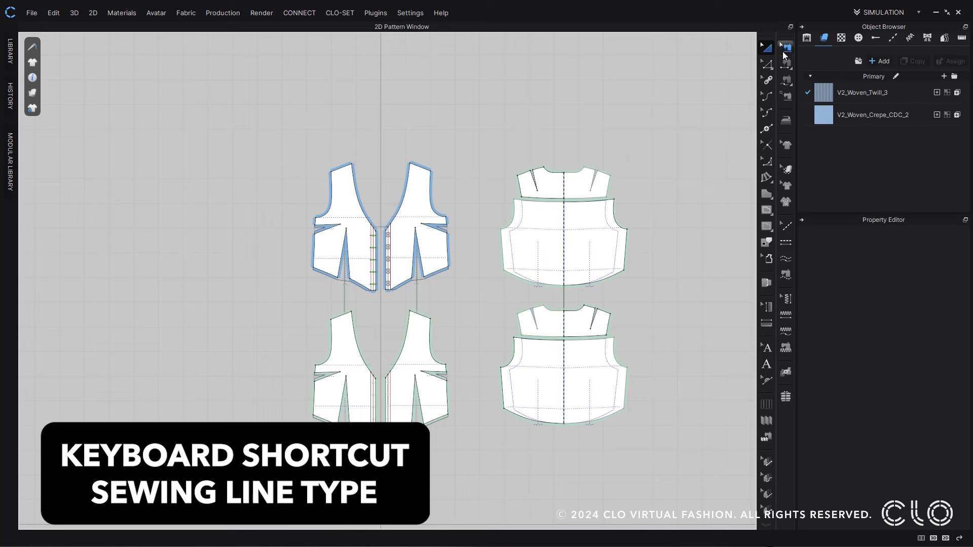
{"action": "left_click", "coordinate": [786, 47]}
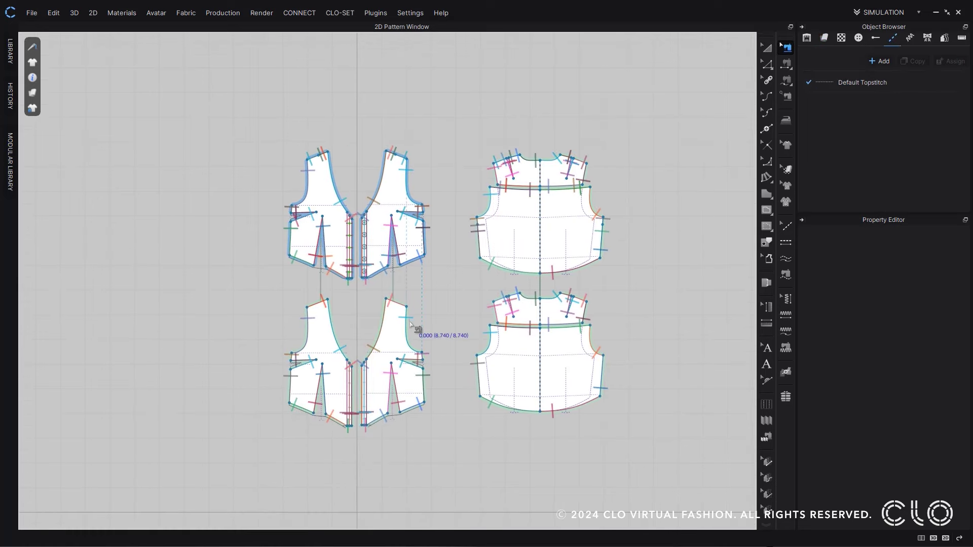
{"action": "left_click", "coordinate": [411, 325]}
{"action": "left_click", "coordinate": [425, 229]}
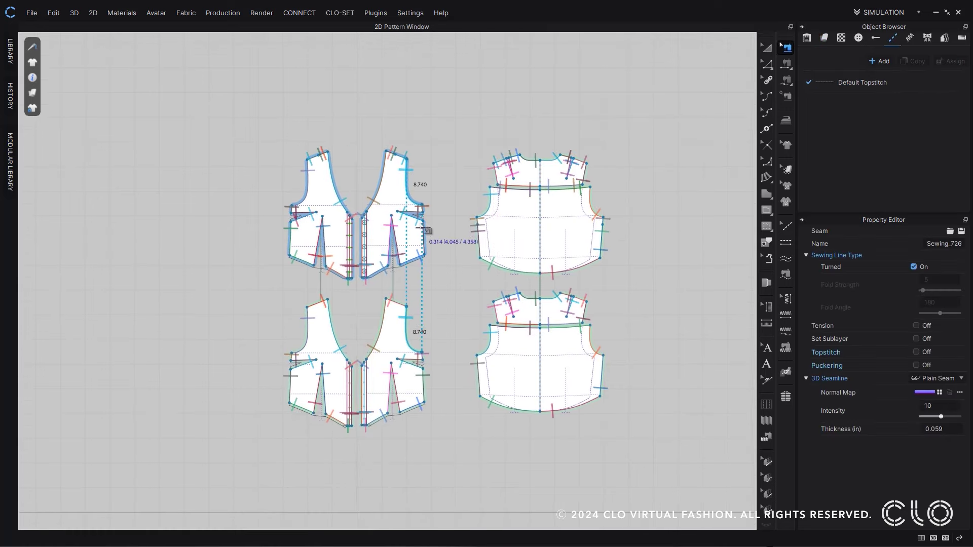
{"action": "left_click", "coordinate": [401, 393]}
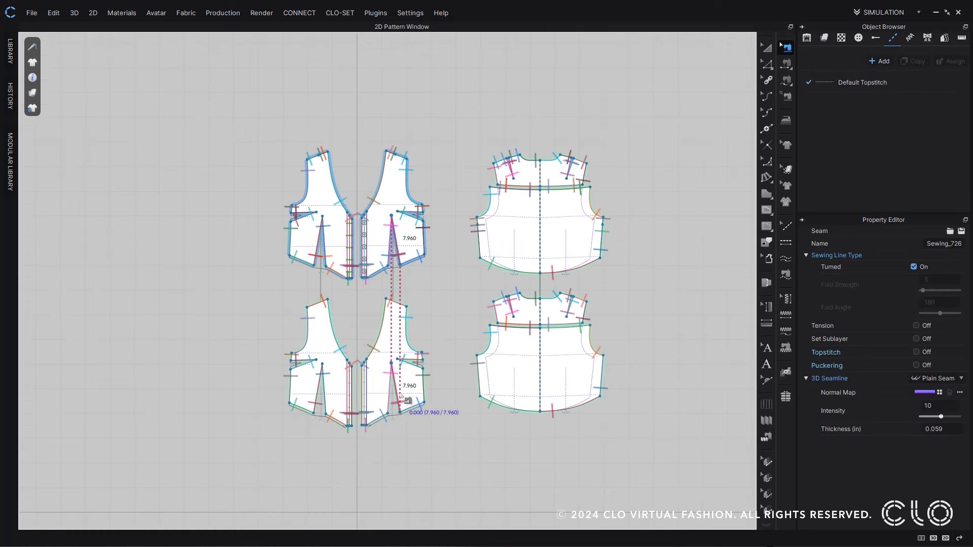
{"action": "left_click", "coordinate": [416, 361]}
{"action": "left_click", "coordinate": [320, 392]}
{"action": "left_click", "coordinate": [306, 369]}
{"action": "left_click", "coordinate": [291, 234]}
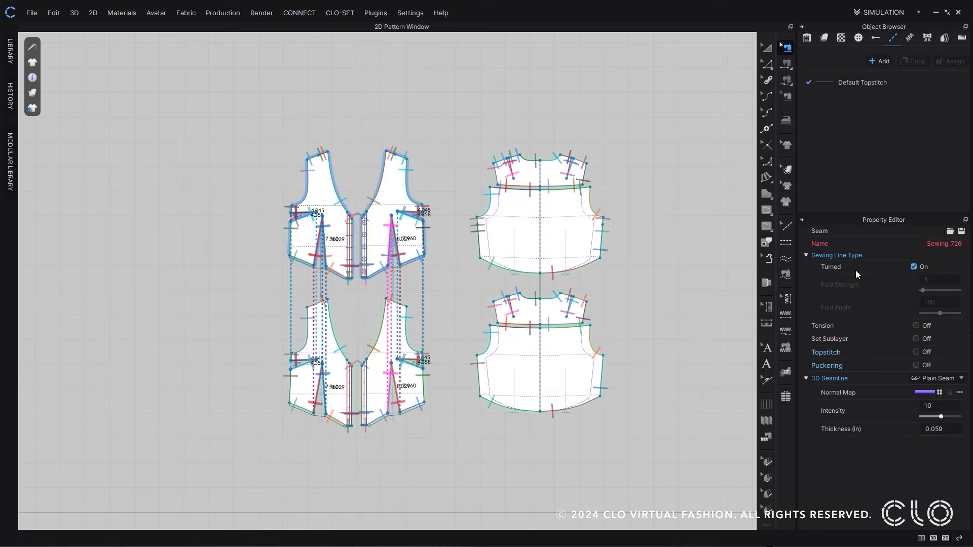
{"action": "left_click", "coordinate": [914, 266]}
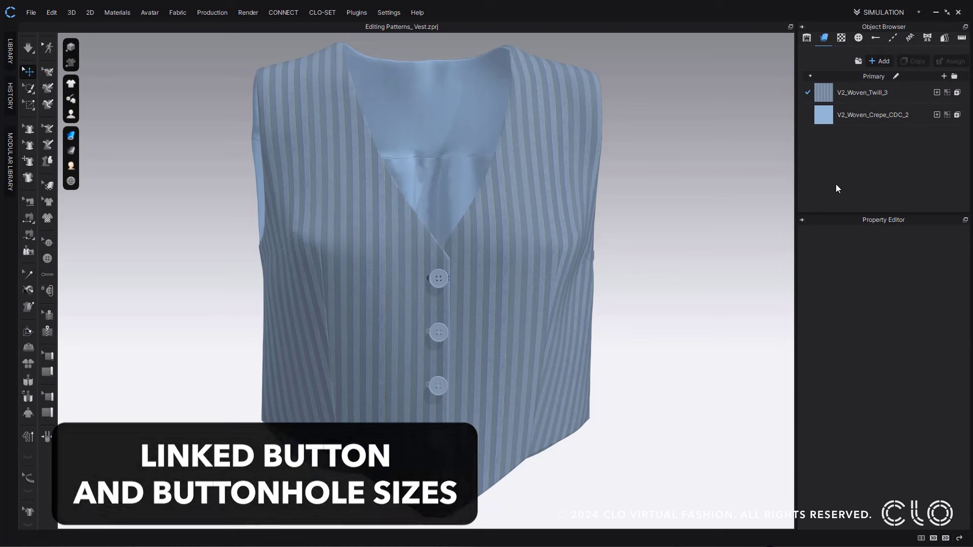
Step: Select the default button and link its size to the buttonhole
{"action": "left_click", "coordinate": [859, 37]}
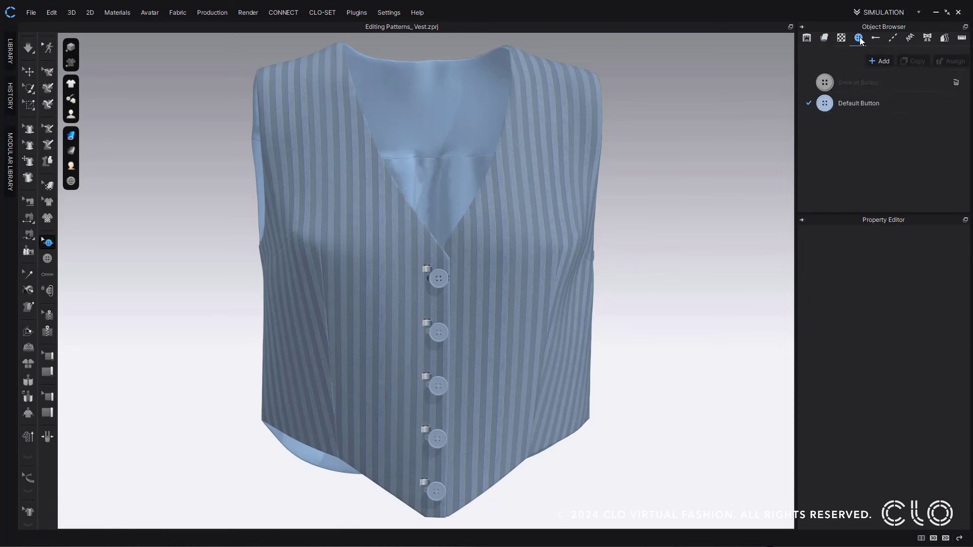
{"action": "left_click", "coordinate": [883, 105]}
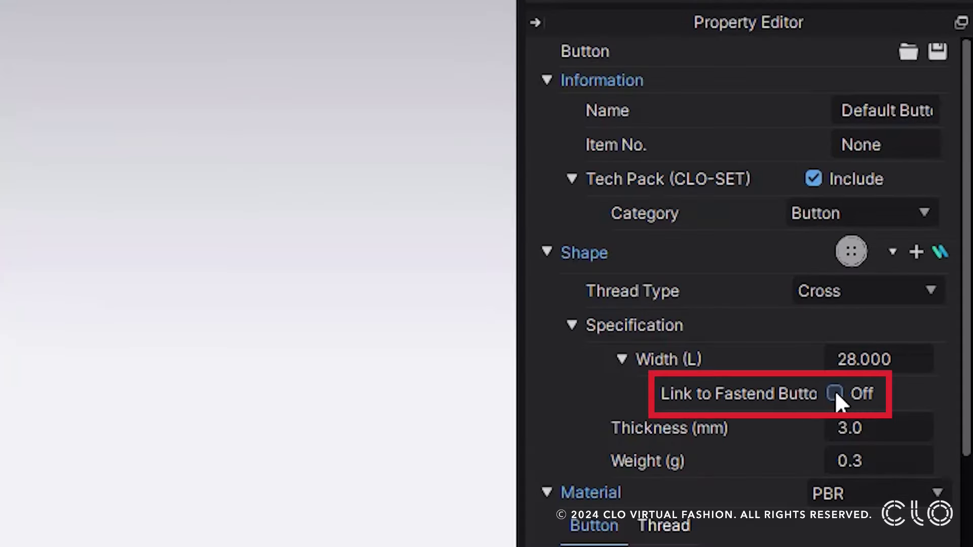
{"action": "left_click", "coordinate": [835, 394]}
Step: Try button widths of 20, 18, 12 and 28
{"action": "left_click", "coordinate": [887, 349]}
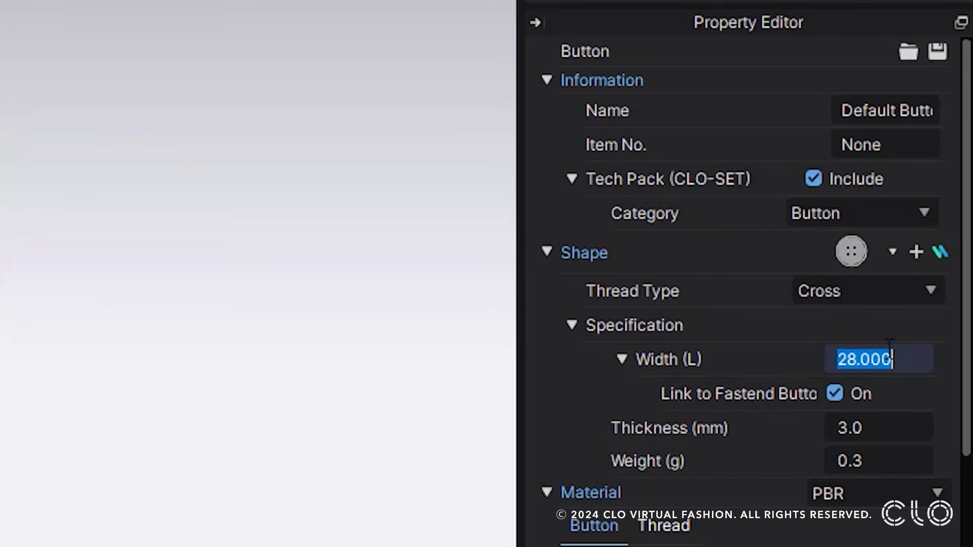
{"action": "type", "text": "20"}
{"action": "key", "text": "Return"}
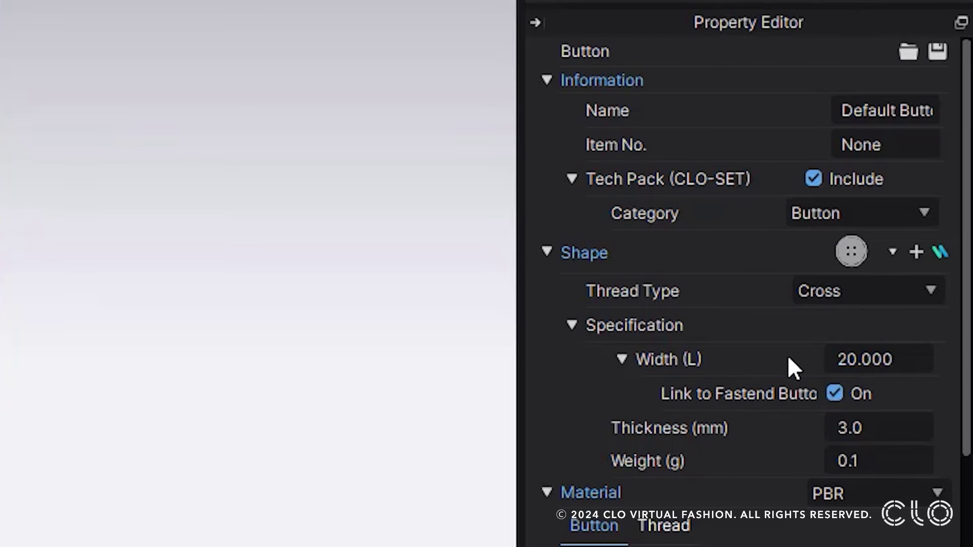
{"action": "left_click", "coordinate": [882, 359]}
{"action": "type", "text": "18"}
{"action": "key", "text": "Return"}
{"action": "left_click", "coordinate": [882, 357]}
{"action": "type", "text": "12"}
{"action": "key", "text": "Return"}
{"action": "left_click", "coordinate": [877, 355]}
{"action": "type", "text": "28"}
{"action": "key", "text": "Return"}
Step: Set the button width to 30 after briefly trying 22
{"action": "left_click", "coordinate": [882, 359]}
{"action": "type", "text": "22"}
{"action": "key", "text": "Return"}
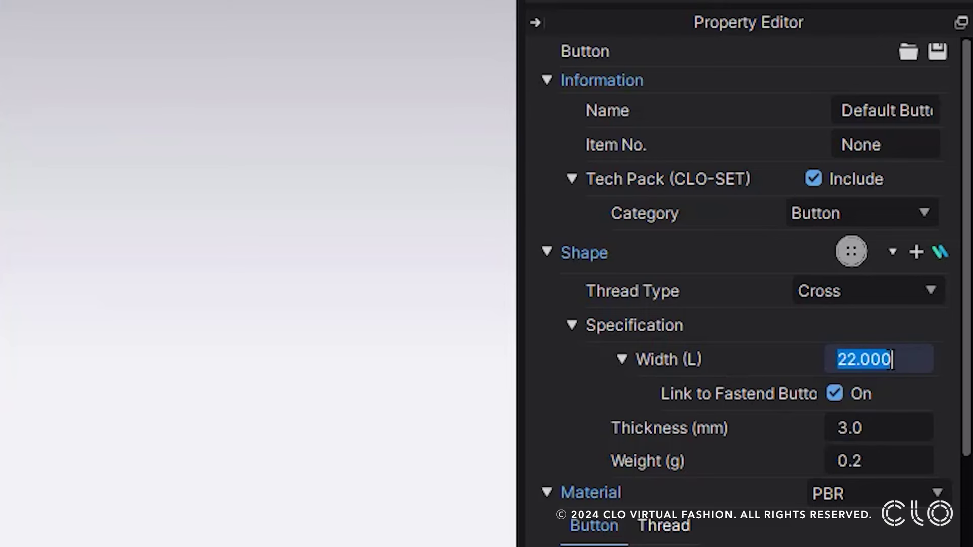
{"action": "type", "text": "28"}
{"action": "key", "text": "BackSpace"}
{"action": "key", "text": "BackSpace"}
{"action": "type", "text": "30"}
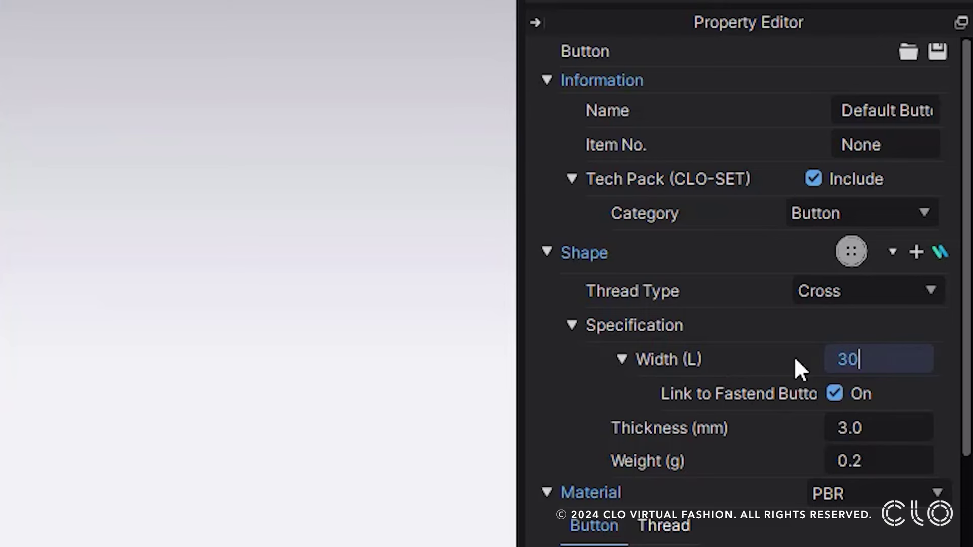
{"action": "key", "text": "Return"}
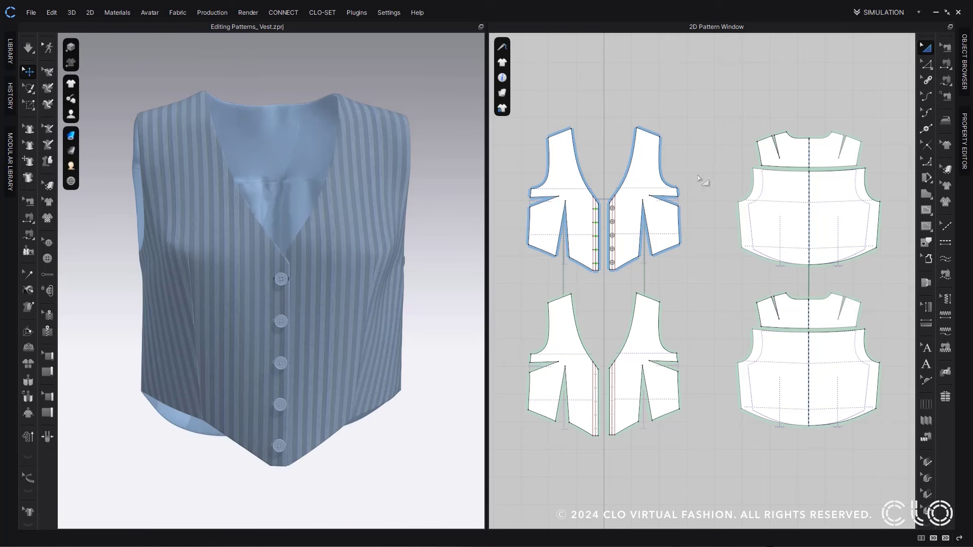
Step: Auto-label the vest's pattern blocks in the Modular Library and confirm the Back Body pieces
{"action": "left_click", "coordinate": [10, 161]}
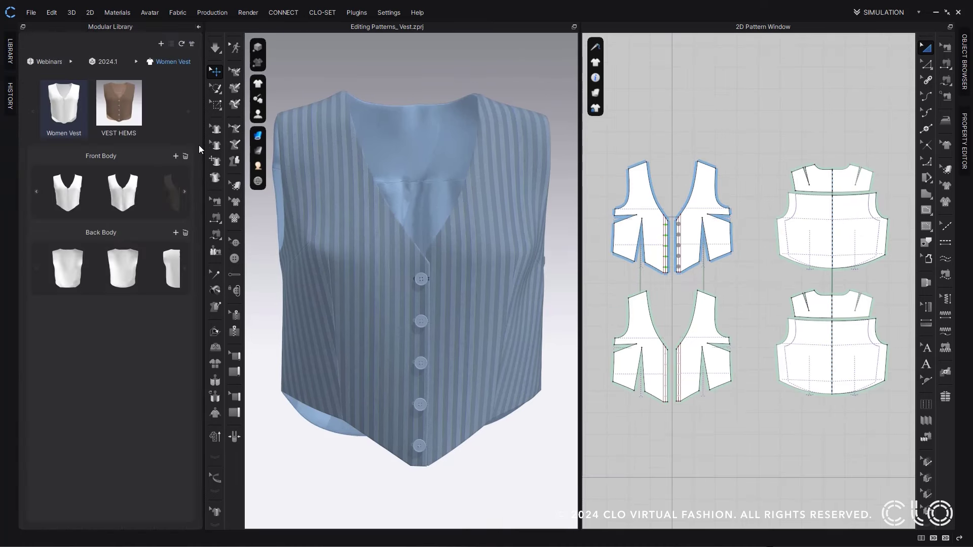
{"action": "left_click", "coordinate": [192, 45]}
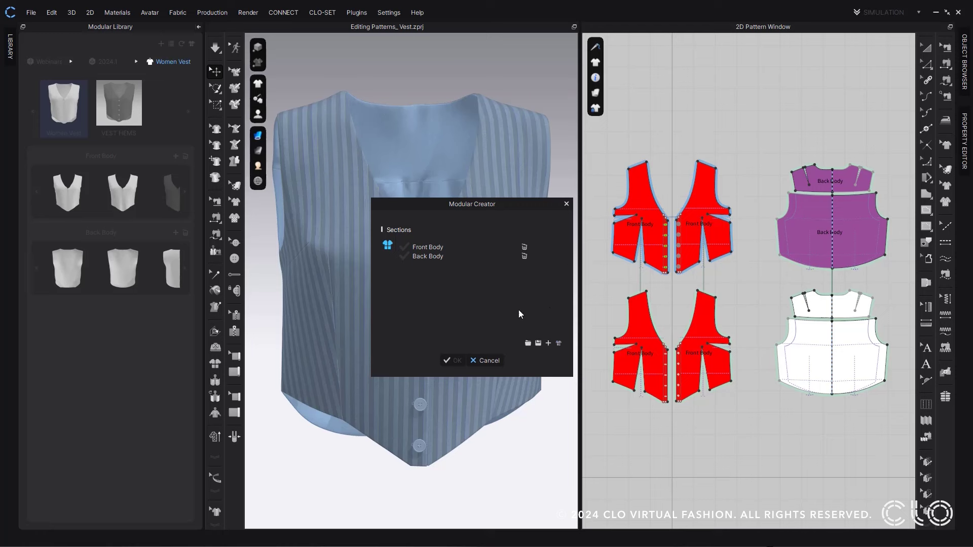
{"action": "left_click", "coordinate": [434, 258]}
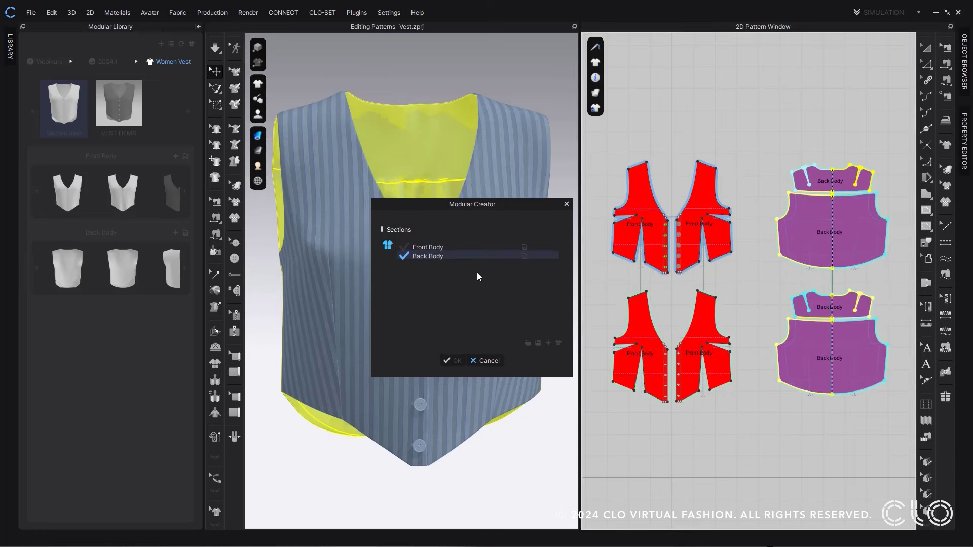
{"action": "left_click", "coordinate": [469, 256]}
Step: Assign the four front pieces to Front Body, finish the blocks and accept the sewing check
{"action": "left_click_drag", "start_coordinate": [740, 140], "coordinate": [603, 427]}
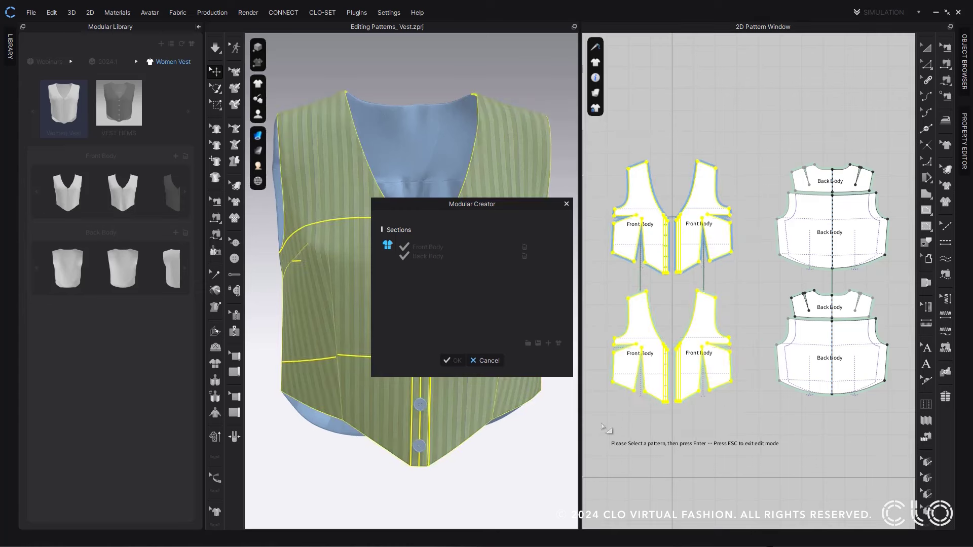
{"action": "key", "text": "Return"}
{"action": "left_click", "coordinate": [467, 359]}
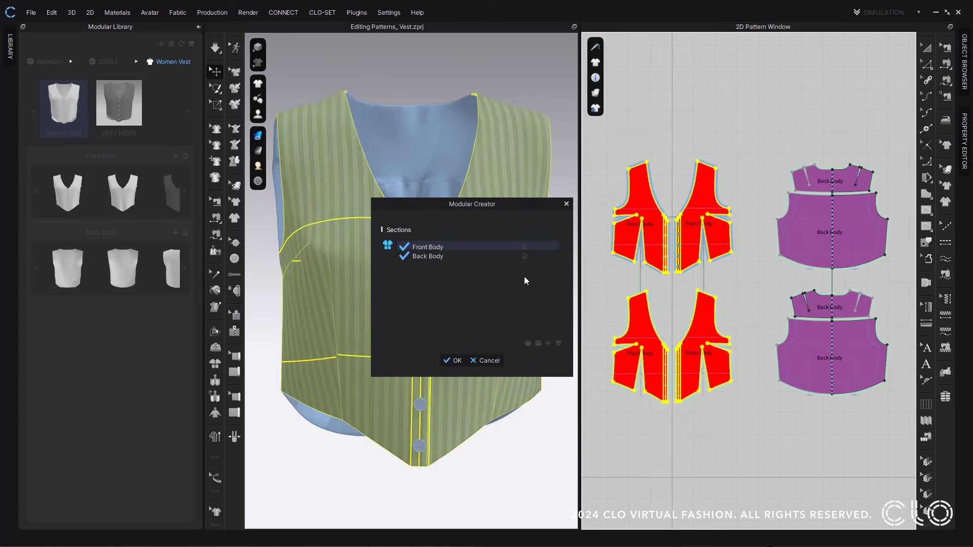
{"action": "left_click", "coordinate": [454, 360]}
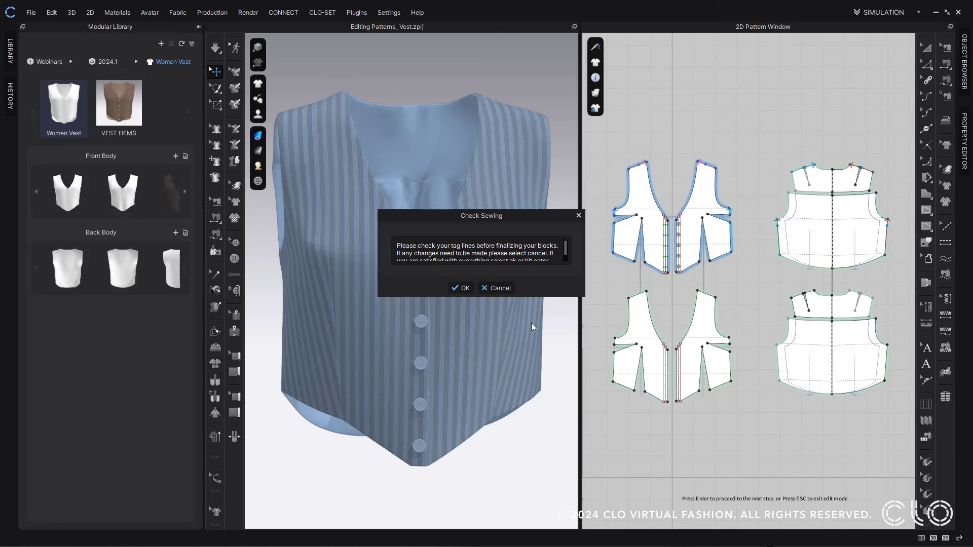
{"action": "key", "text": "Return"}
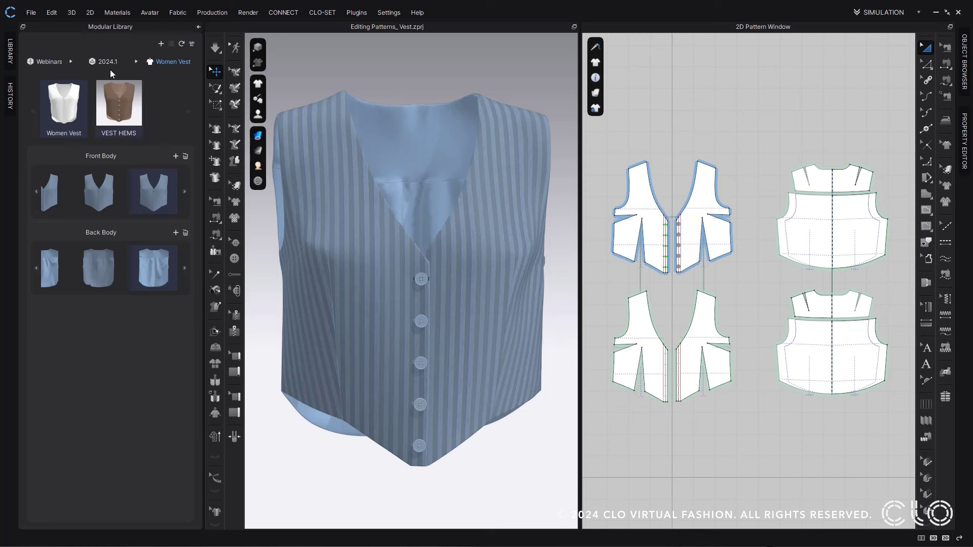
Step: Rename the VEST HEMS modular style to 'Knitted Vest'
{"action": "left_click", "coordinate": [130, 99]}
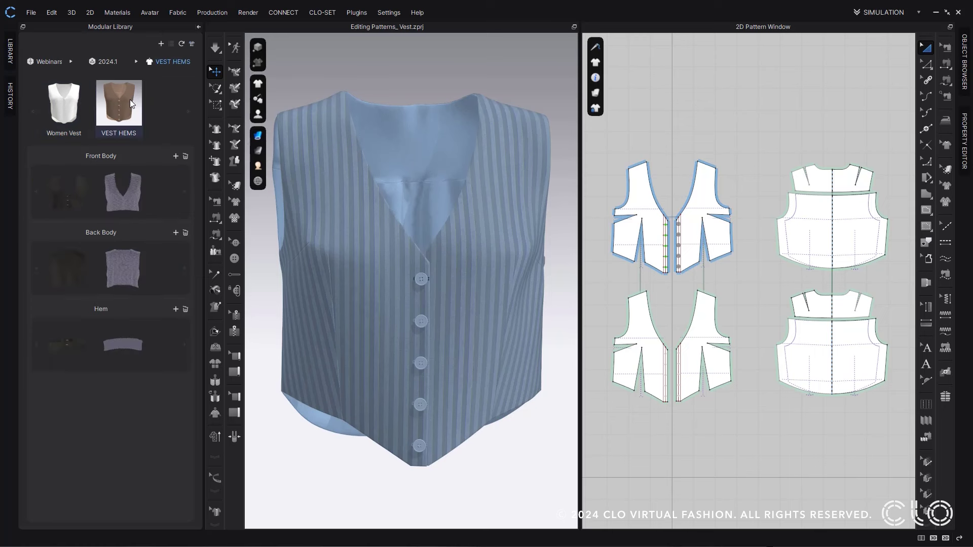
{"action": "right_click", "coordinate": [130, 99]}
{"action": "left_click", "coordinate": [153, 120]}
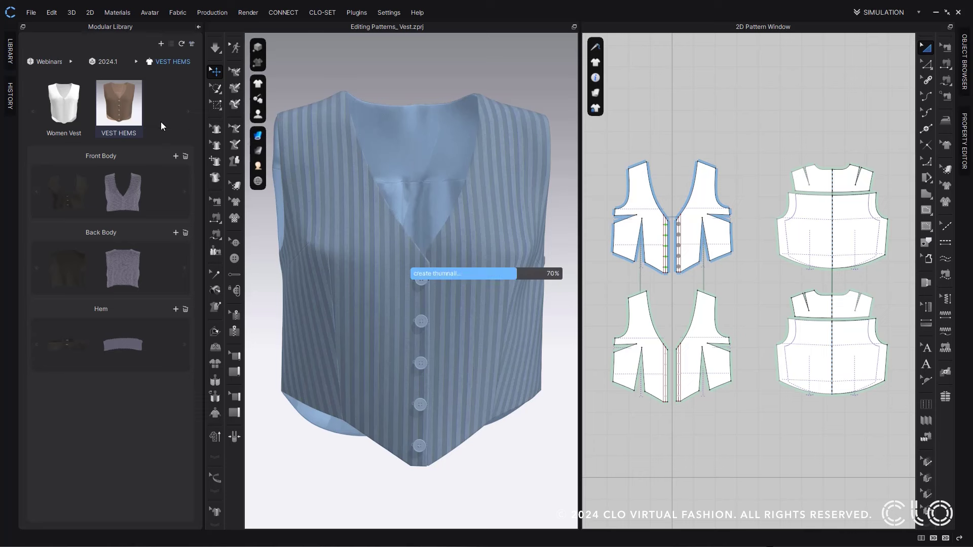
{"action": "key", "text": "BackSpace"}
{"action": "type", "text": "Knitte"}
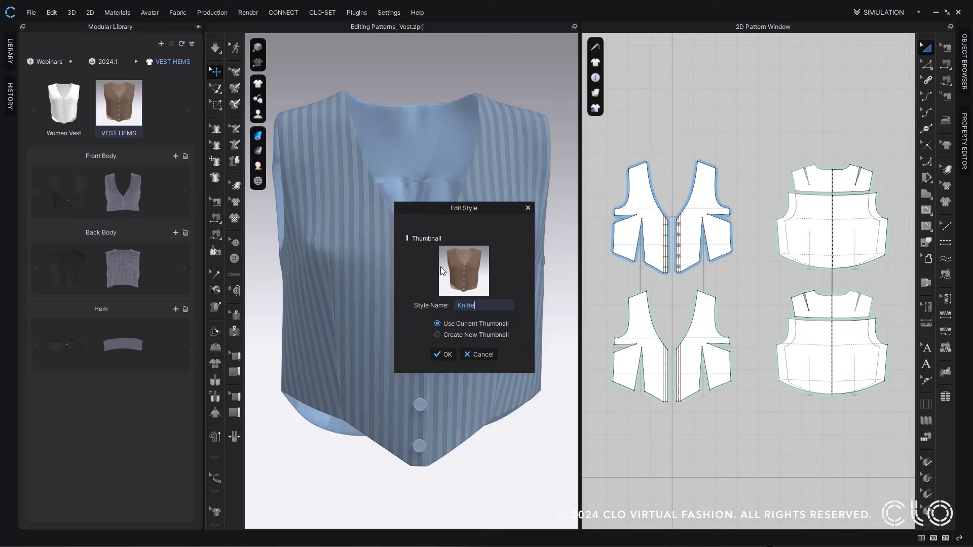
{"action": "type", "text": "d Vest"}
Step: Use the Knitted Vest render as the style's new thumbnail and confirm
{"action": "left_click", "coordinate": [468, 336]}
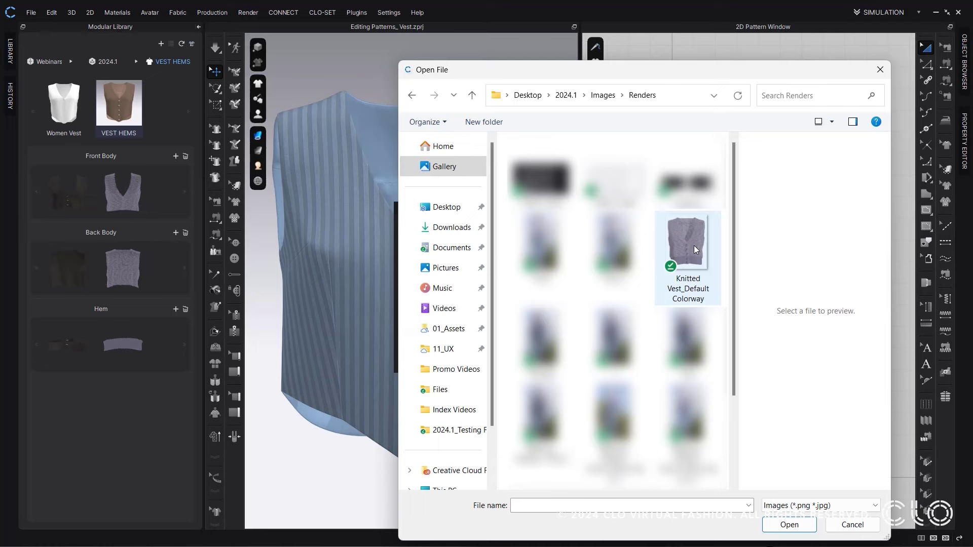
{"action": "left_click", "coordinate": [691, 309]}
{"action": "left_click", "coordinate": [787, 523]}
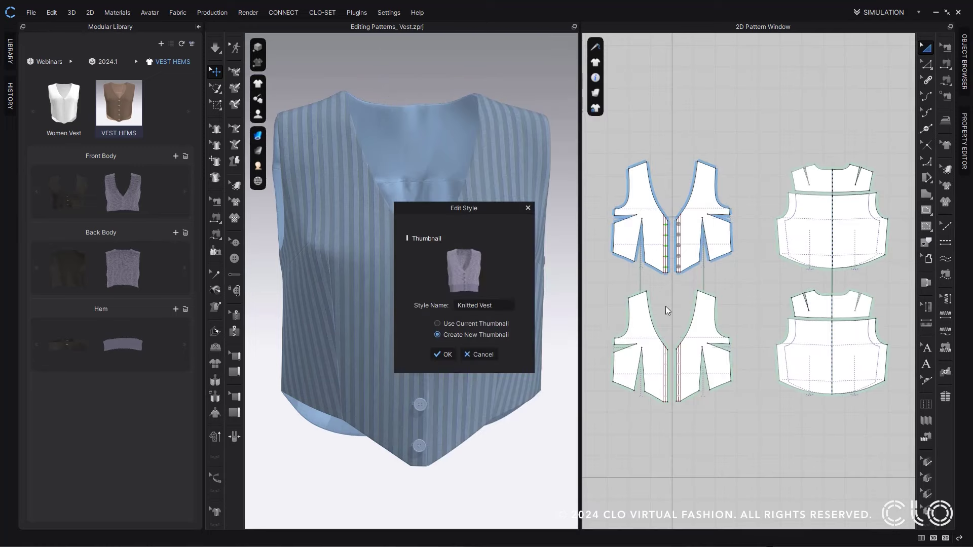
{"action": "left_click", "coordinate": [446, 354]}
{"action": "left_click", "coordinate": [477, 311]}
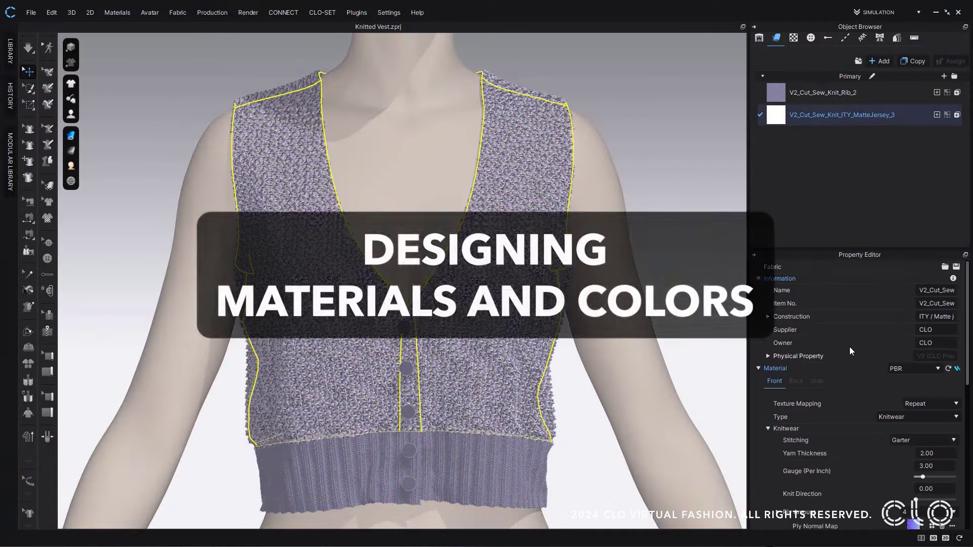
Step: Enable melange randomization on the jersey knit and lower its factor
{"action": "scroll", "coordinate": [860, 473], "scroll_direction": "down", "scroll_amount": 2}
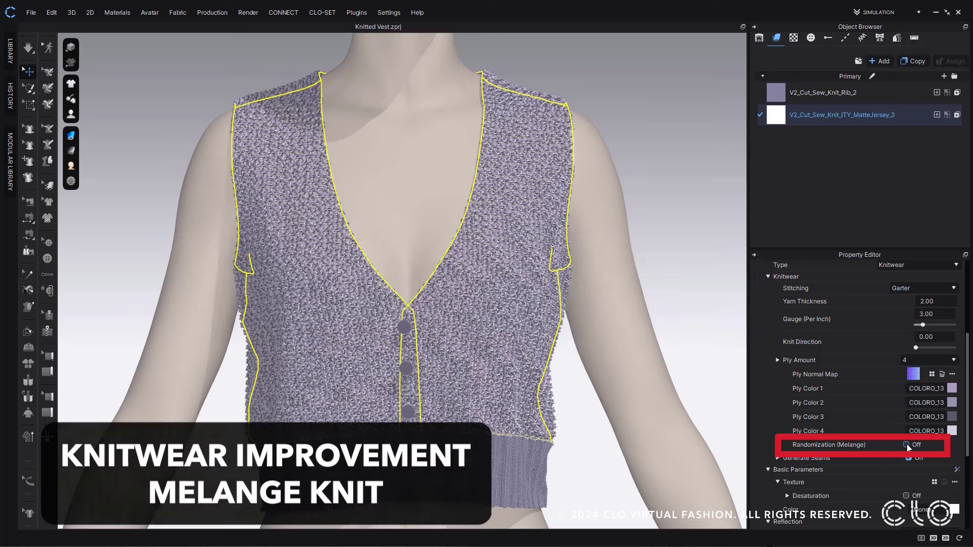
{"action": "left_click", "coordinate": [907, 445]}
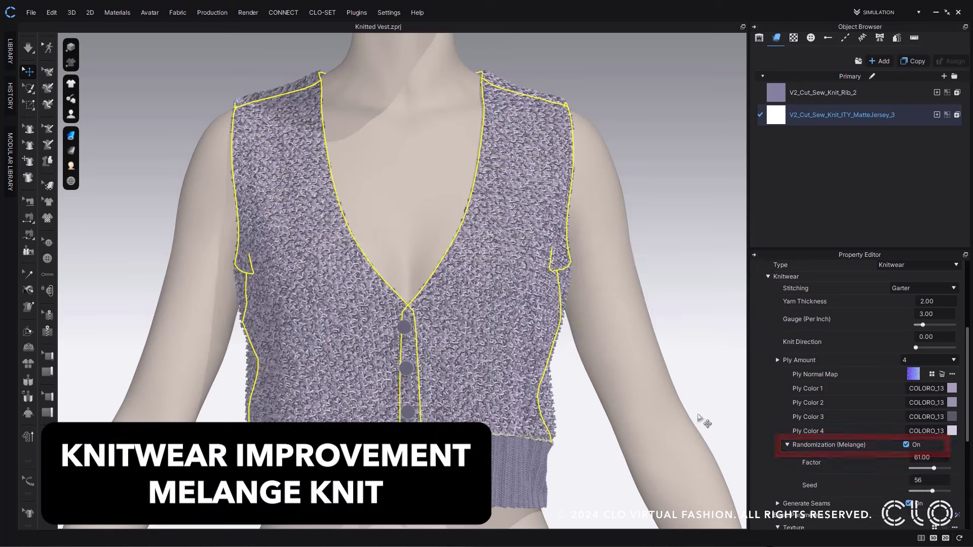
{"action": "mouse_move", "coordinate": [932, 469]}
{"action": "left_mouse_down"}
{"action": "mouse_move", "coordinate": [920, 469]}
{"action": "mouse_move", "coordinate": [942, 469]}
{"action": "mouse_move", "coordinate": [922, 467]}
{"action": "mouse_move", "coordinate": [932, 466]}
{"action": "mouse_move", "coordinate": [929, 490]}
{"action": "mouse_move", "coordinate": [945, 490]}
{"action": "mouse_move", "coordinate": [926, 491]}
{"action": "mouse_move", "coordinate": [943, 469]}
{"action": "left_mouse_up"}
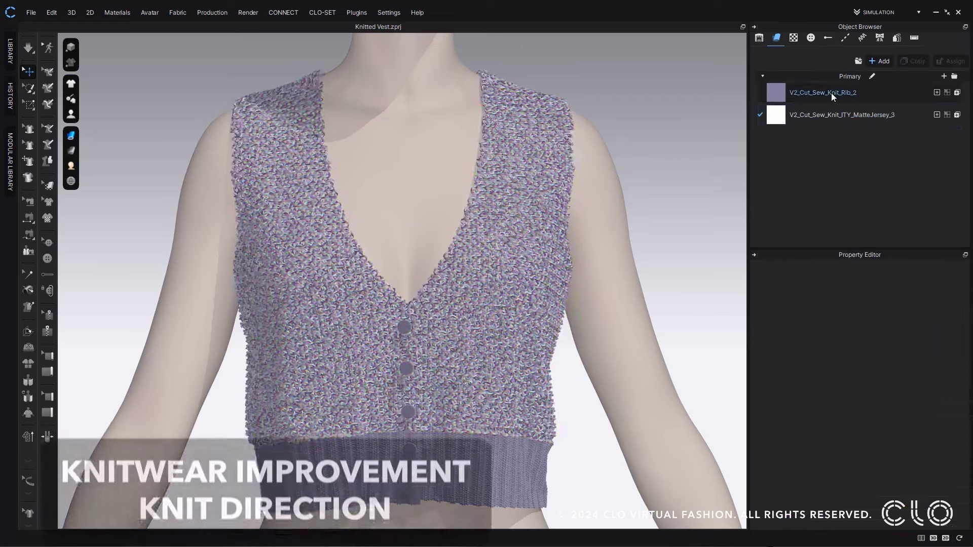
Step: Set the V2_Cut_Sew_Knit_Rib_2 knit direction to 45 degrees, after trying 90
{"action": "left_click", "coordinate": [831, 92]}
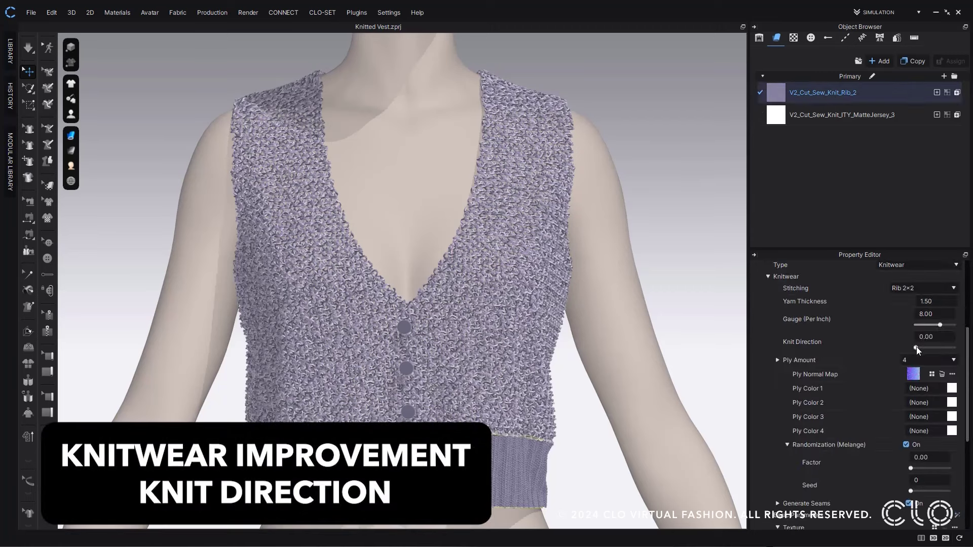
{"action": "left_click_drag", "start_coordinate": [916, 348], "coordinate": [939, 346]}
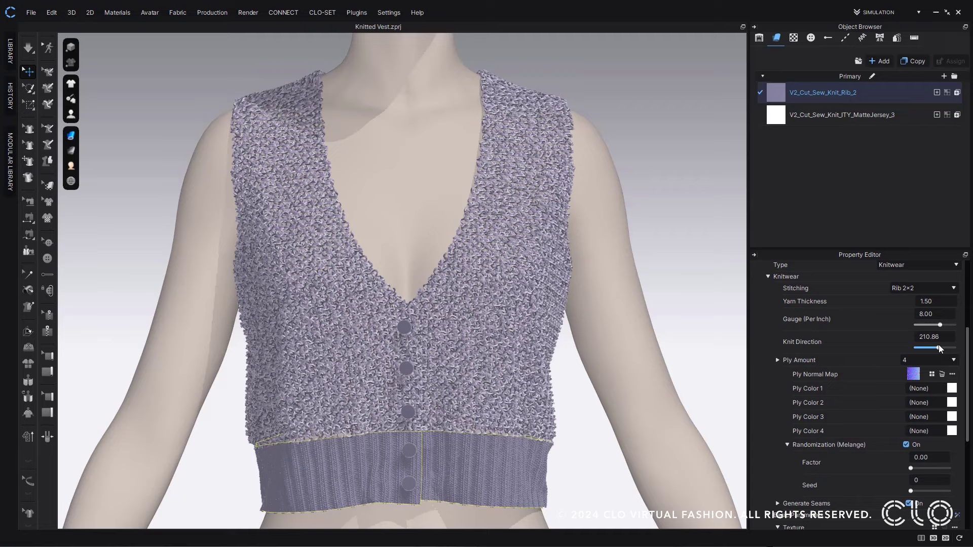
{"action": "double_click", "coordinate": [932, 337]}
{"action": "type", "text": "90"}
{"action": "key", "text": "Return"}
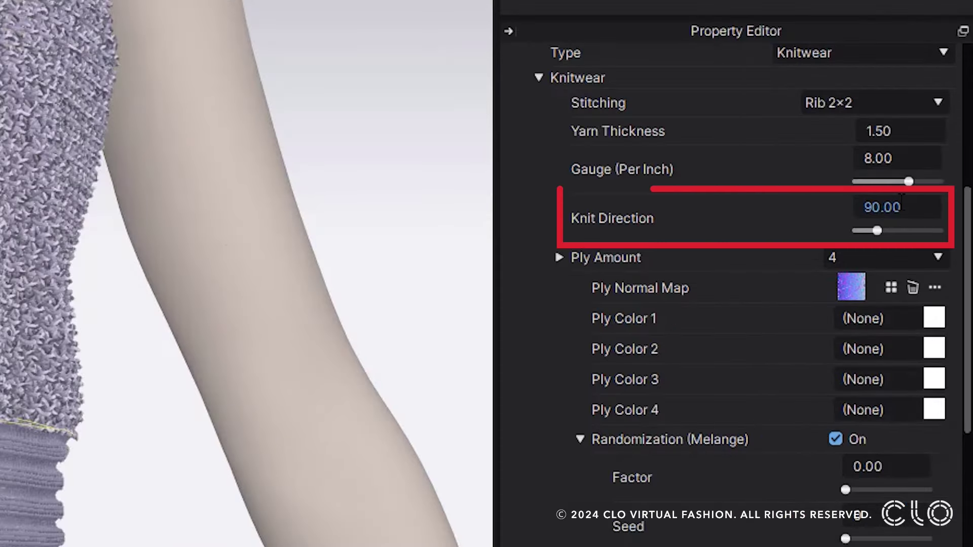
{"action": "double_click", "coordinate": [901, 206]}
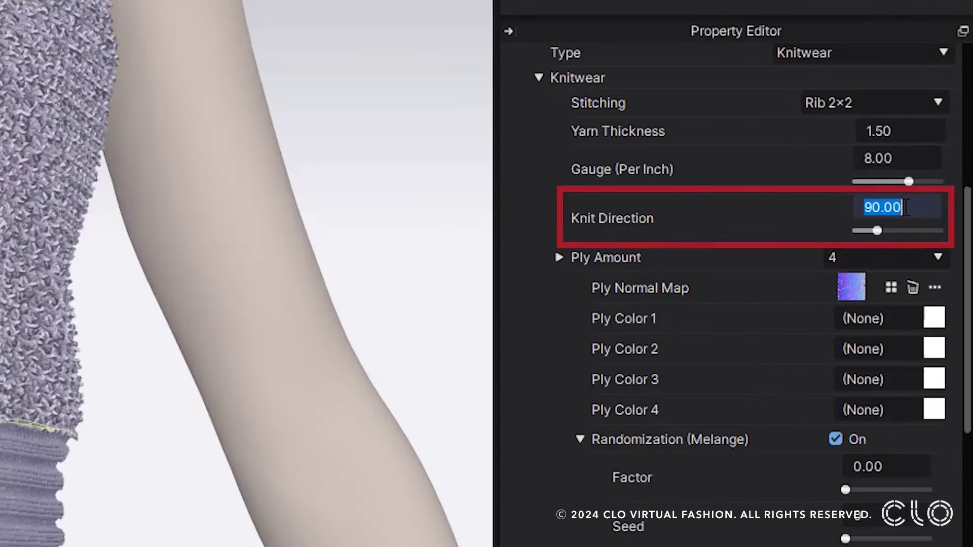
{"action": "type", "text": "45"}
{"action": "key", "text": "Return"}
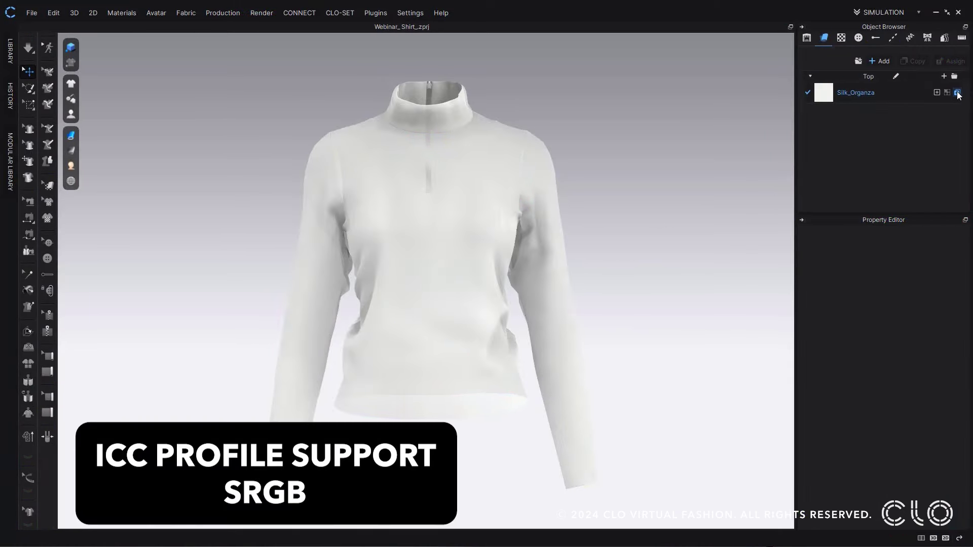
Step: Apply the Flower Print 01_ SRGB image to Silk_Organza and open it in an external editor
{"action": "left_click", "coordinate": [961, 93]}
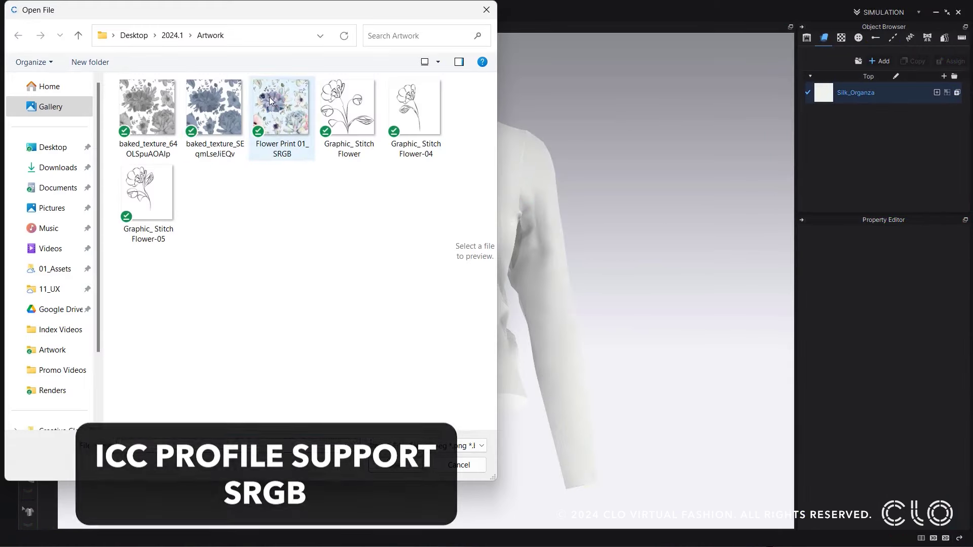
{"action": "left_click", "coordinate": [277, 105]}
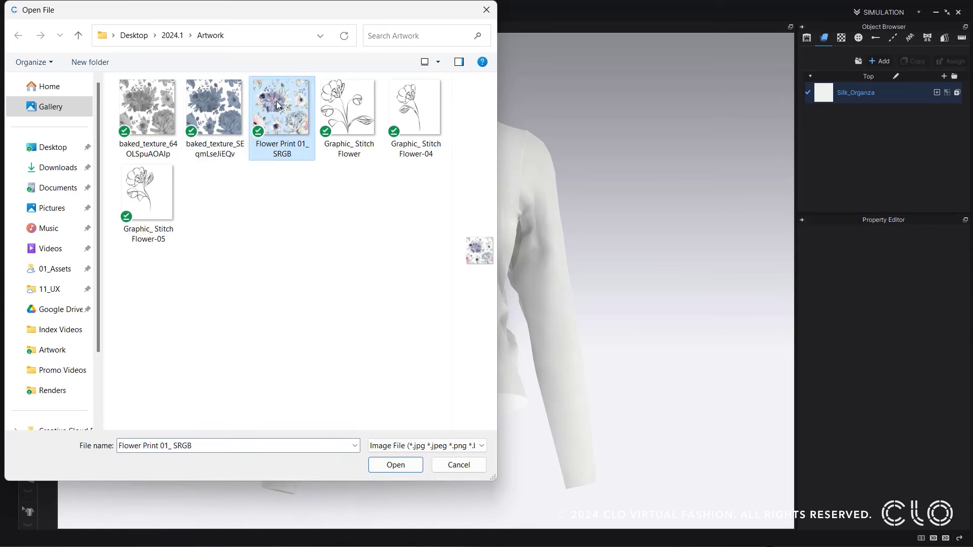
{"action": "left_click", "coordinate": [395, 466]}
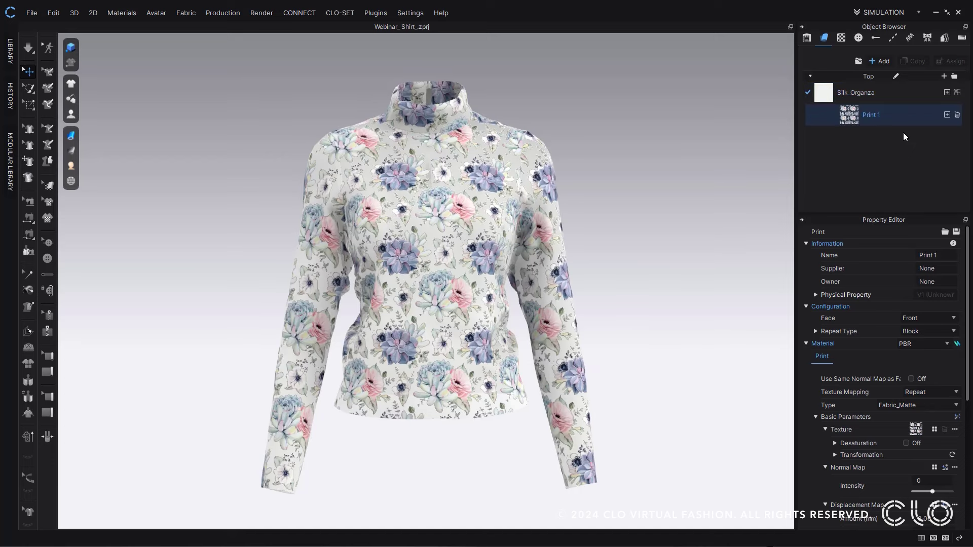
{"action": "key", "text": "alt+Tab"}
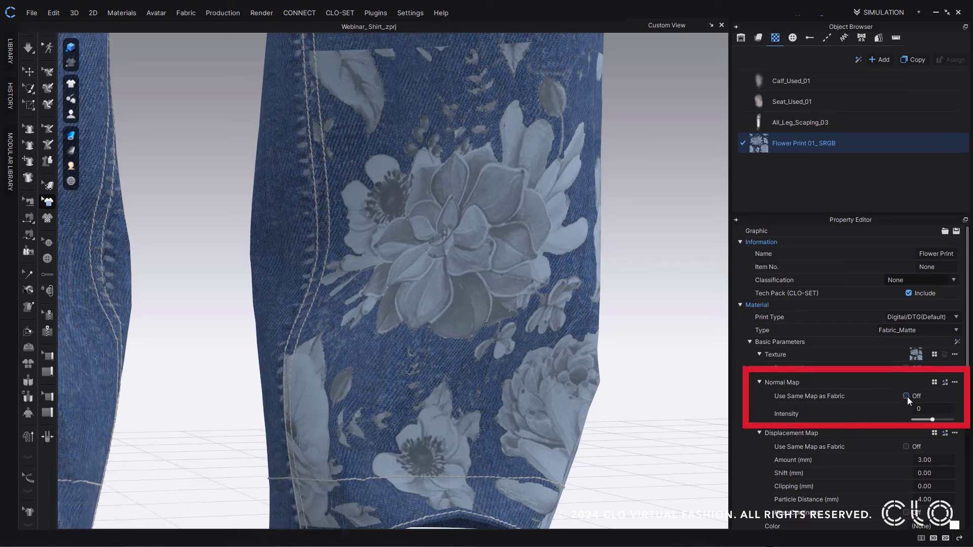
Step: Make the flower graphic use the denim's normal map, testing map width 15 before restoring 12
{"action": "left_click", "coordinate": [907, 396]}
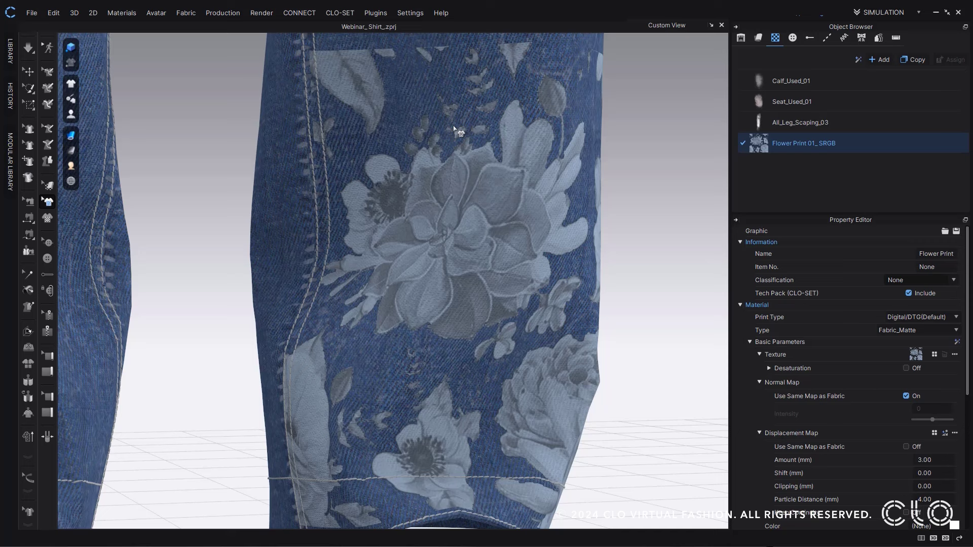
{"action": "left_click", "coordinate": [758, 37]}
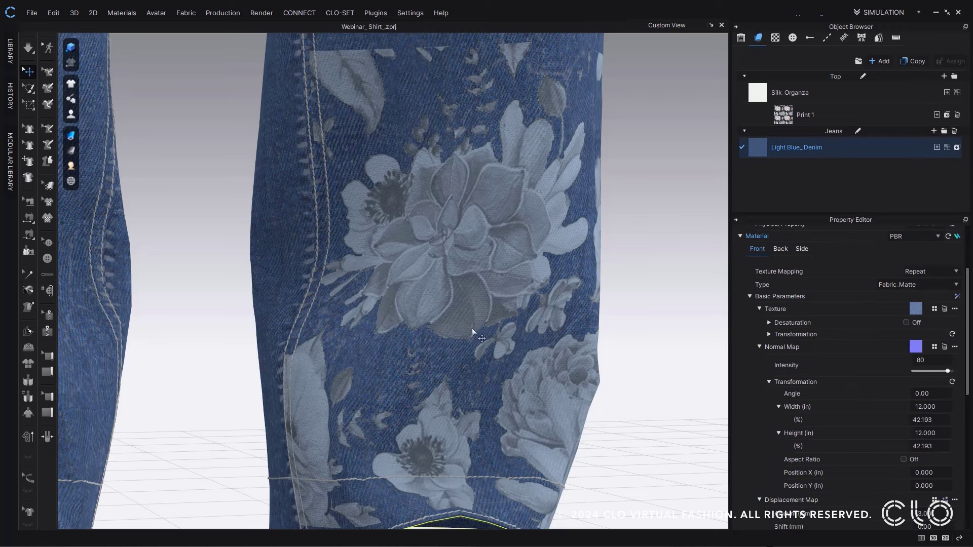
{"action": "double_click", "coordinate": [925, 406]}
{"action": "type", "text": "15"}
{"action": "key", "text": "Return"}
{"action": "double_click", "coordinate": [925, 406]}
{"action": "type", "text": "12"}
{"action": "key", "text": "Return"}
{"action": "left_click", "coordinate": [775, 38]}
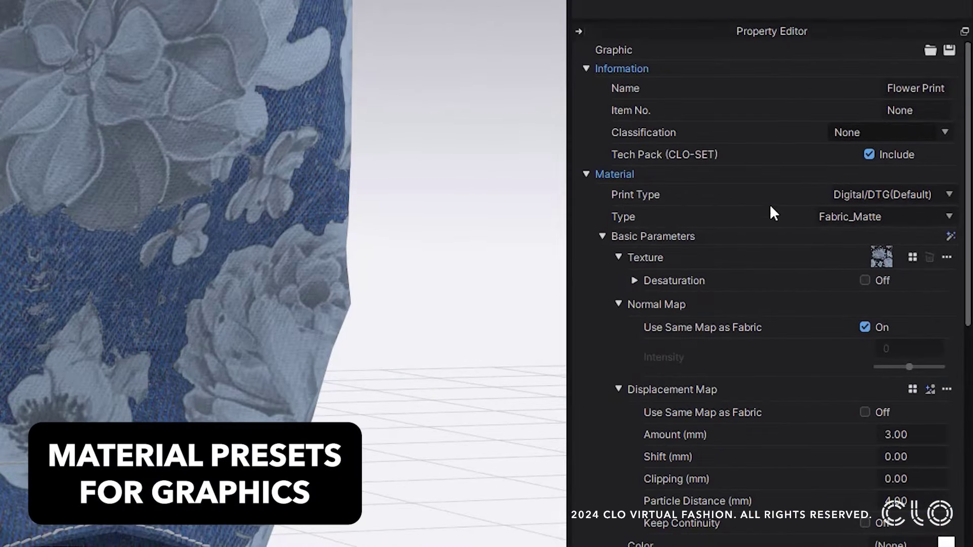
Step: Try Crack, Vintage Distress and Golden Foil print types on the flower print
{"action": "left_click", "coordinate": [908, 196]}
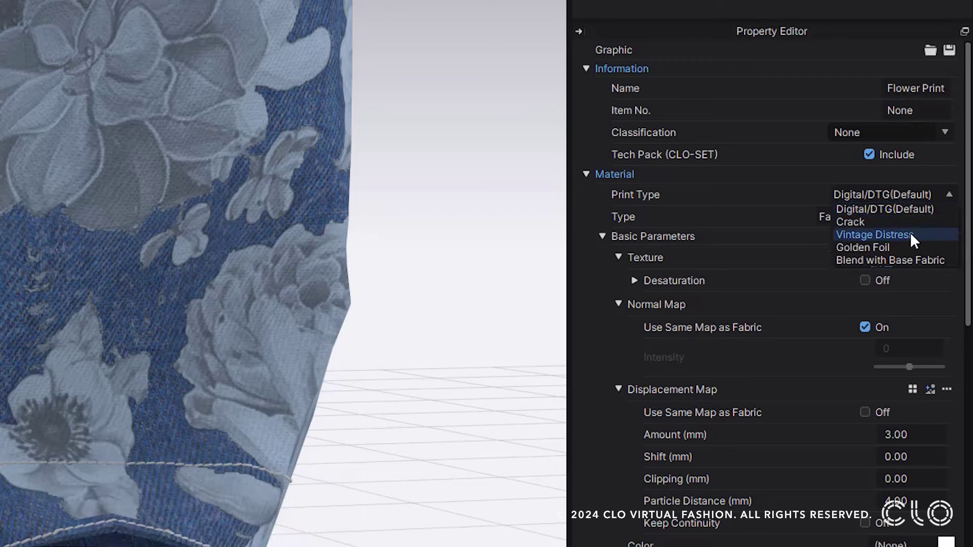
{"action": "key", "text": "Escape"}
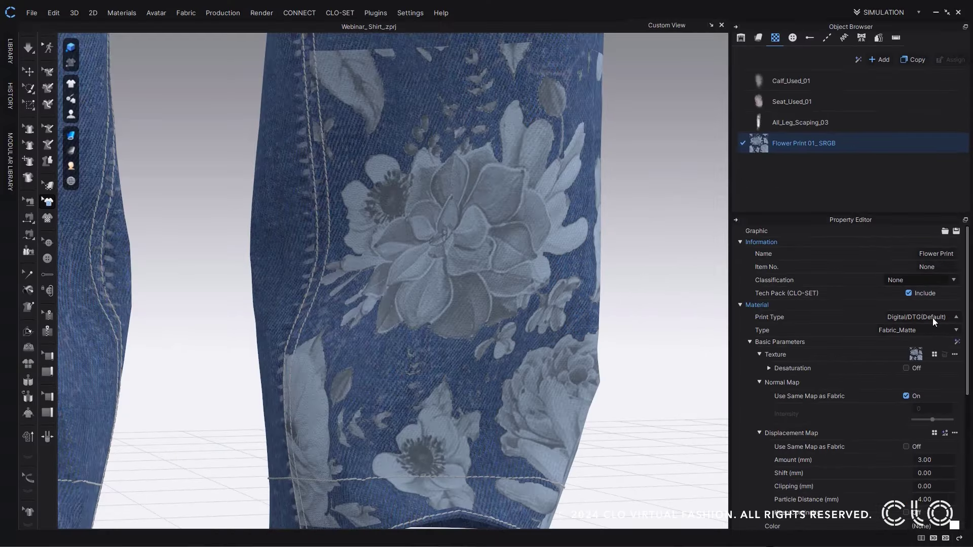
{"action": "scroll", "coordinate": [933, 318], "scroll_direction": "down", "scroll_amount": 1}
{"action": "left_click", "coordinate": [932, 318]}
{"action": "left_click", "coordinate": [935, 339]}
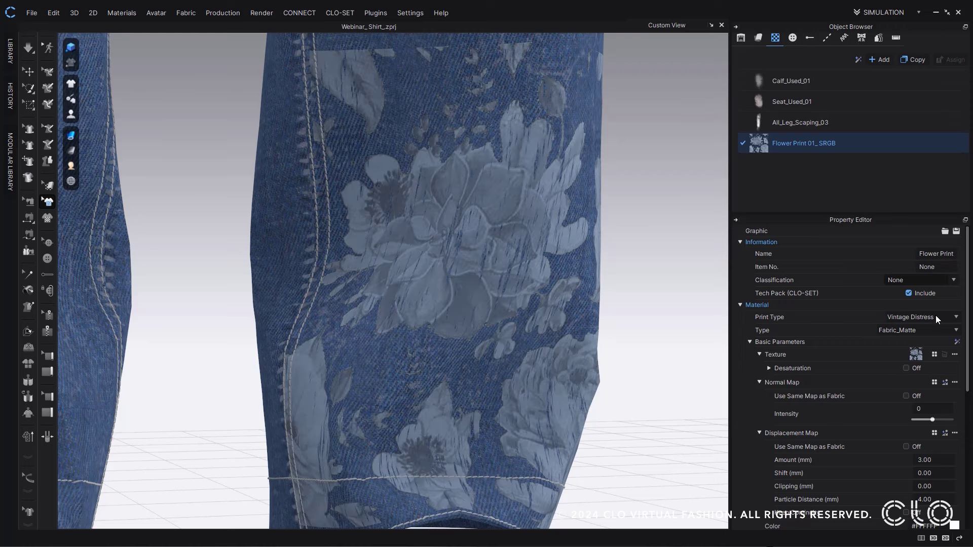
{"action": "left_click", "coordinate": [935, 315]}
{"action": "left_click", "coordinate": [935, 347]}
Step: Settle on Blend with Base Fabric and select the flower graphic on the jeans
{"action": "key", "text": "Home"}
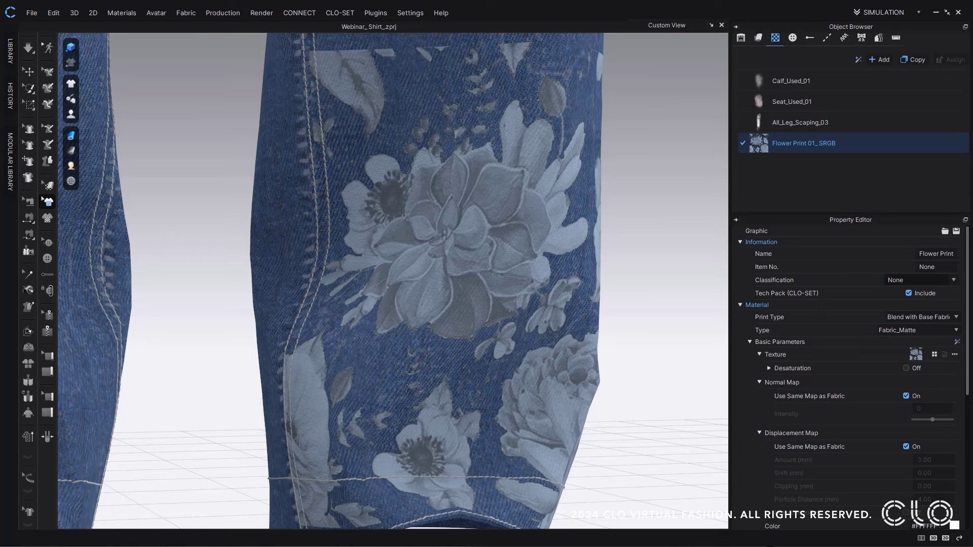
{"action": "left_click", "coordinate": [664, 261]}
{"action": "scroll", "coordinate": [665, 262], "scroll_direction": "down", "scroll_amount": 10}
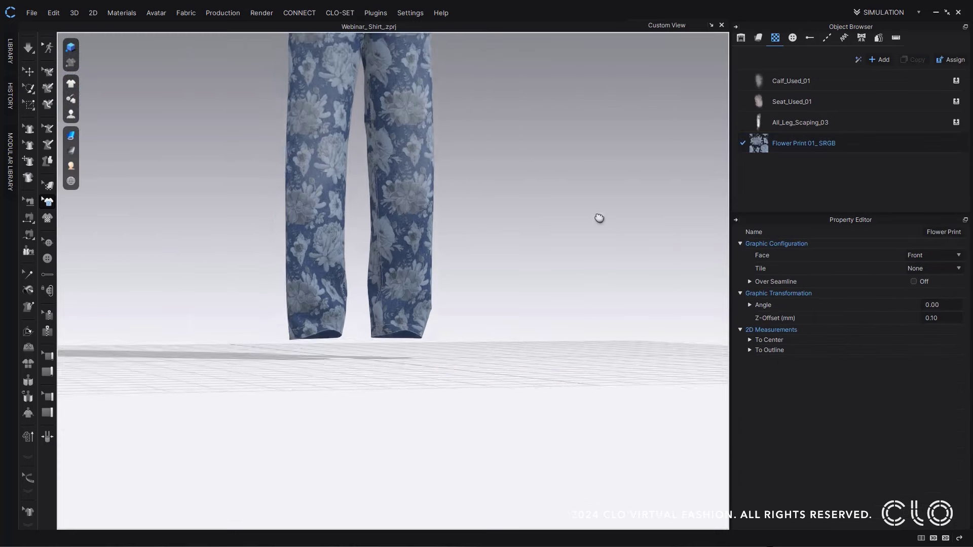
Step: Generate displacement and normal maps for the Graphic_ Stitch Flower-05 on the jeans
{"action": "middle_click_drag", "start_coordinate": [599, 234], "coordinate": [599, 413]}
{"action": "right_click_drag", "start_coordinate": [600, 412], "coordinate": [578, 417]}
{"action": "right_click_drag", "start_coordinate": [569, 378], "coordinate": [582, 390]}
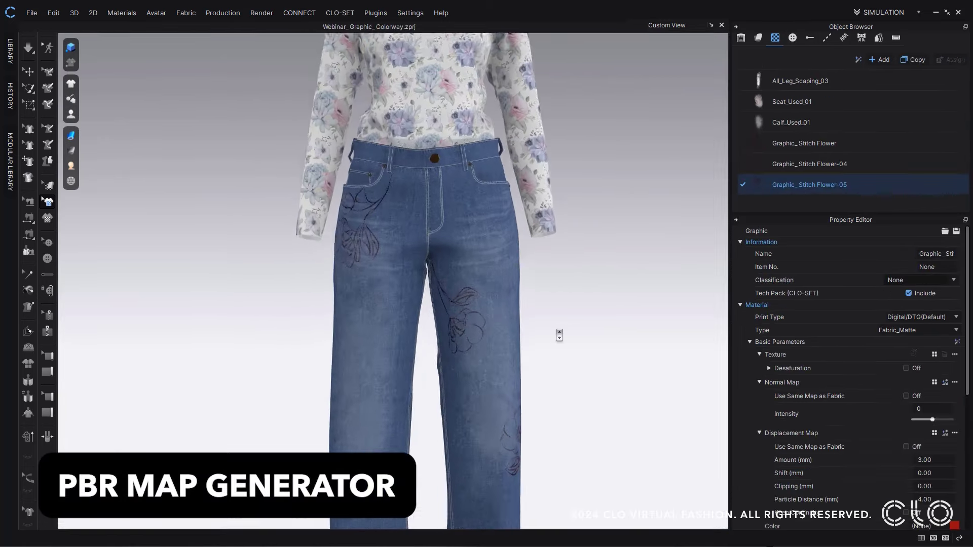
{"action": "scroll", "coordinate": [559, 335], "scroll_direction": "up", "scroll_amount": 5}
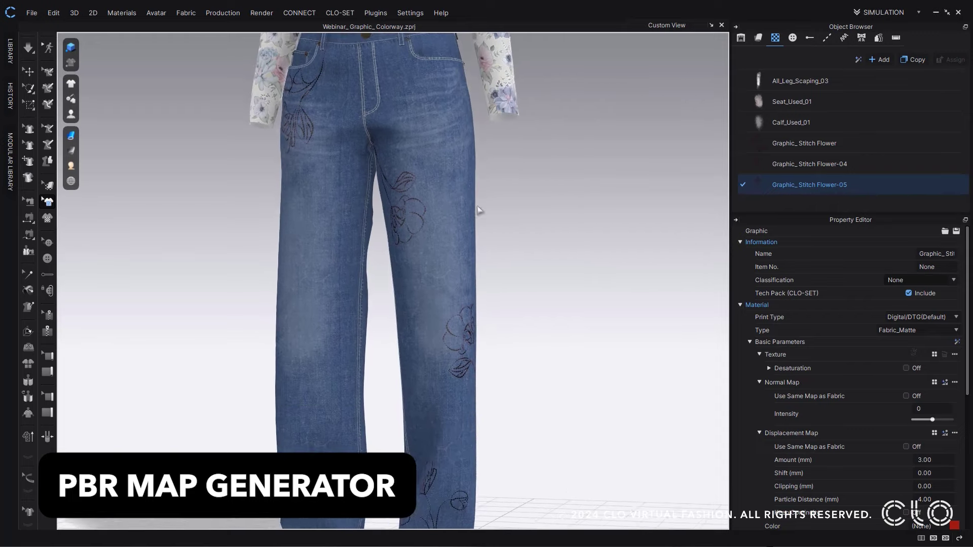
{"action": "scroll", "coordinate": [480, 210], "scroll_direction": "up", "scroll_amount": 4}
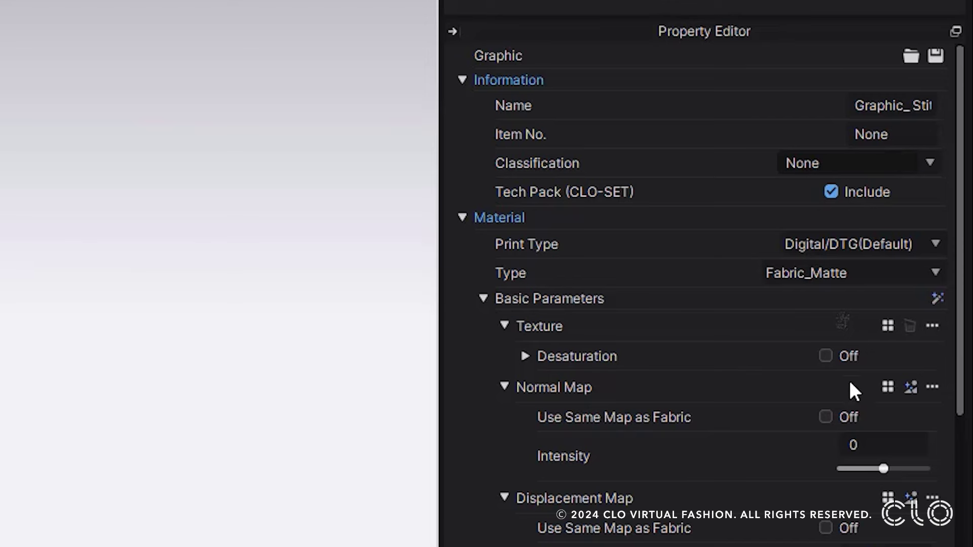
{"action": "scroll", "coordinate": [699, 304], "scroll_direction": "down", "scroll_amount": 3}
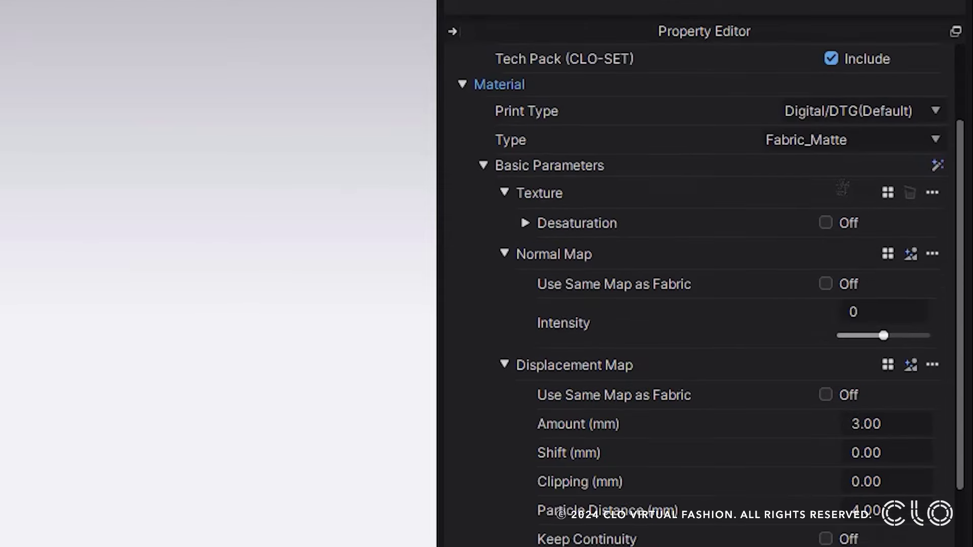
{"action": "scroll", "coordinate": [699, 304], "scroll_direction": "up", "scroll_amount": 2}
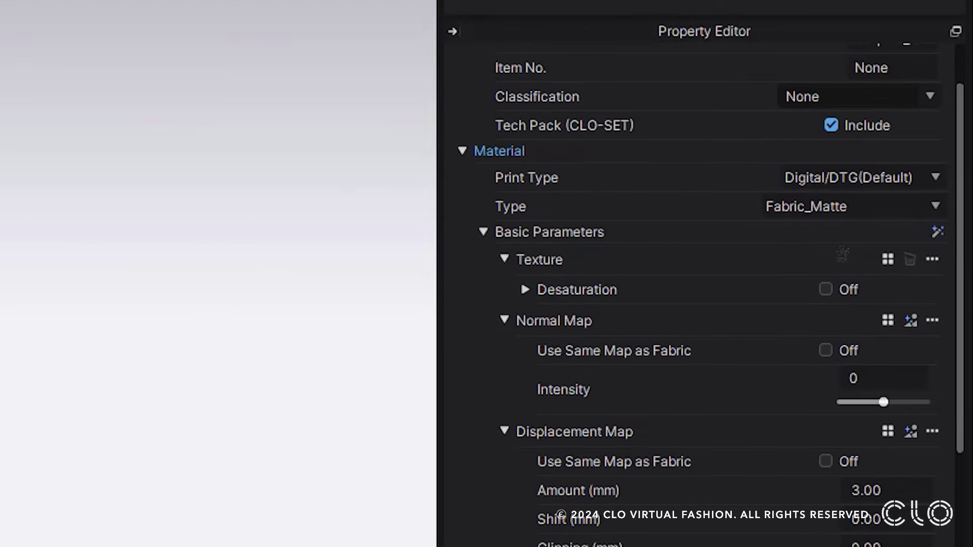
{"action": "left_click", "coordinate": [910, 432]}
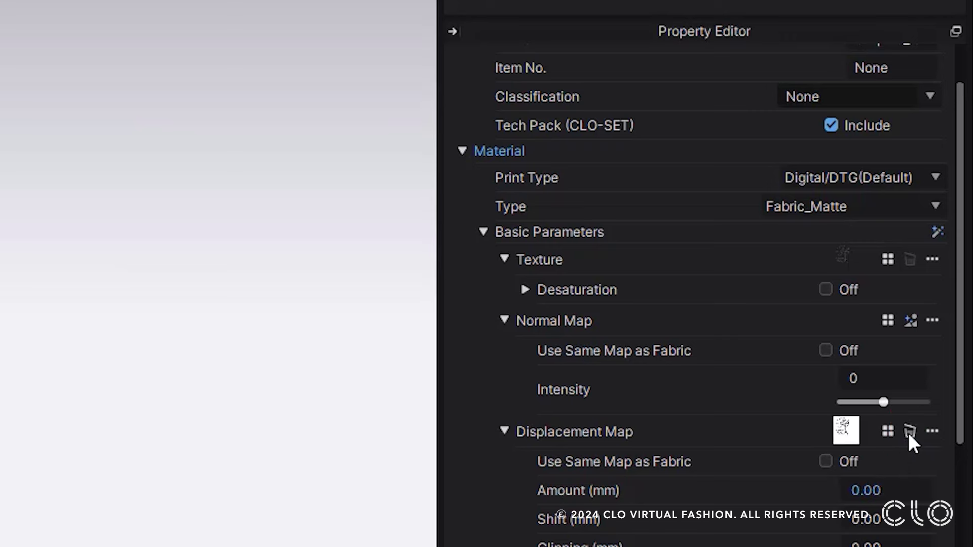
{"action": "left_click", "coordinate": [910, 321]}
{"action": "scroll", "coordinate": [874, 499], "scroll_direction": "down", "scroll_amount": 3}
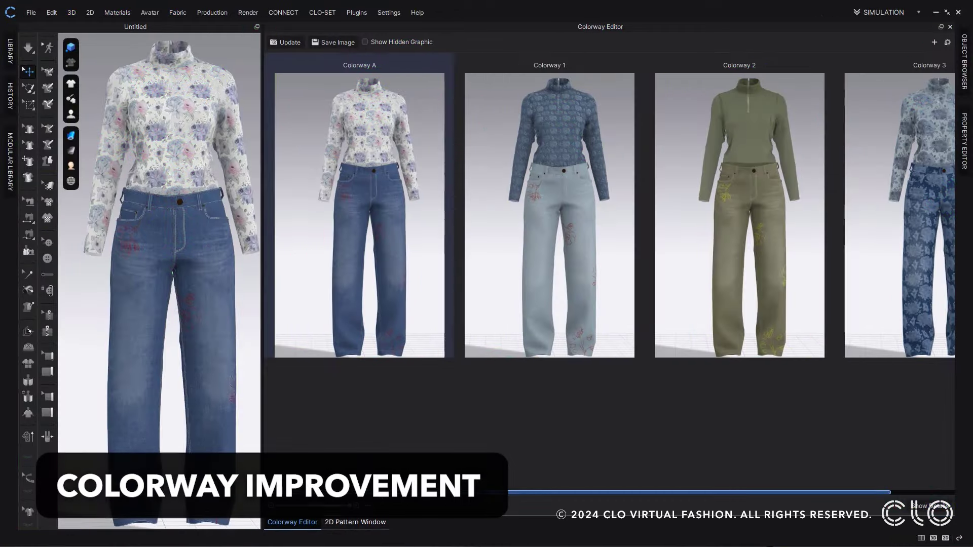
{"action": "scroll", "coordinate": [608, 215], "scroll_direction": "right", "scroll_amount": 3}
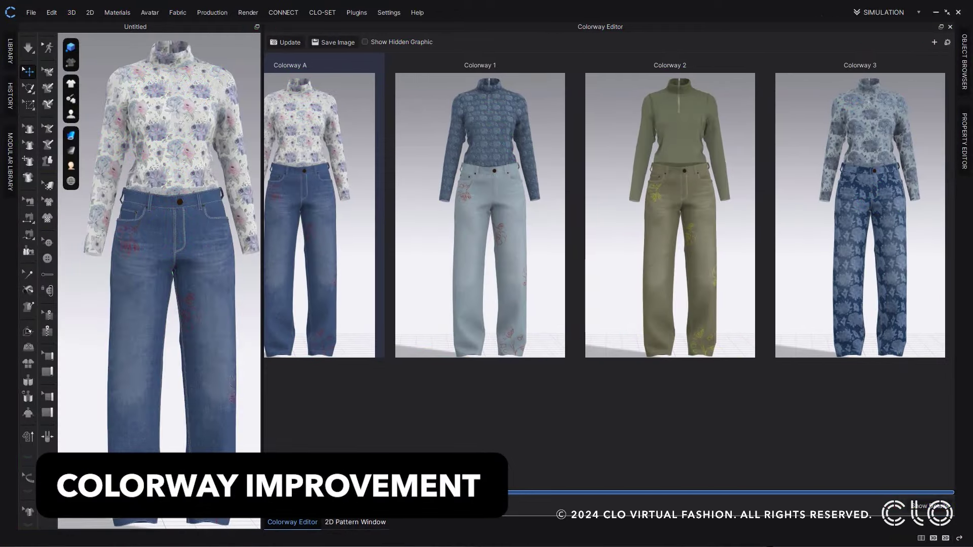
Step: Preview Colorways 1, 2 and 3 on the avatar in turn
{"action": "left_click", "coordinate": [514, 282]}
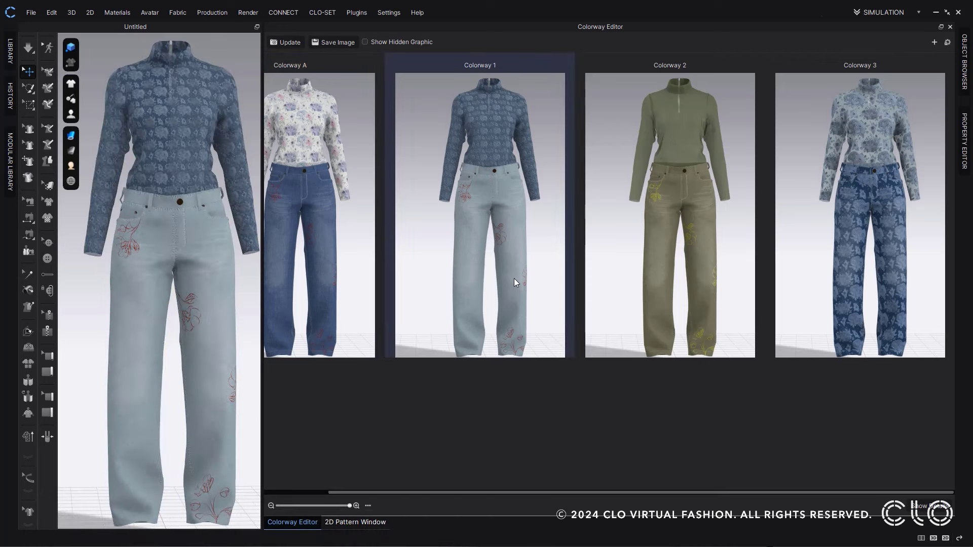
{"action": "left_click", "coordinate": [640, 260]}
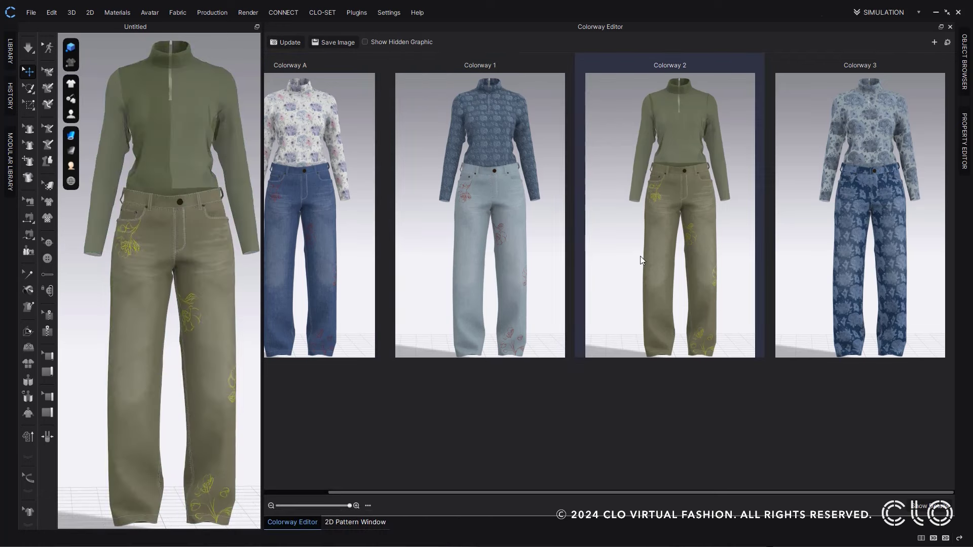
{"action": "left_click", "coordinate": [832, 221]}
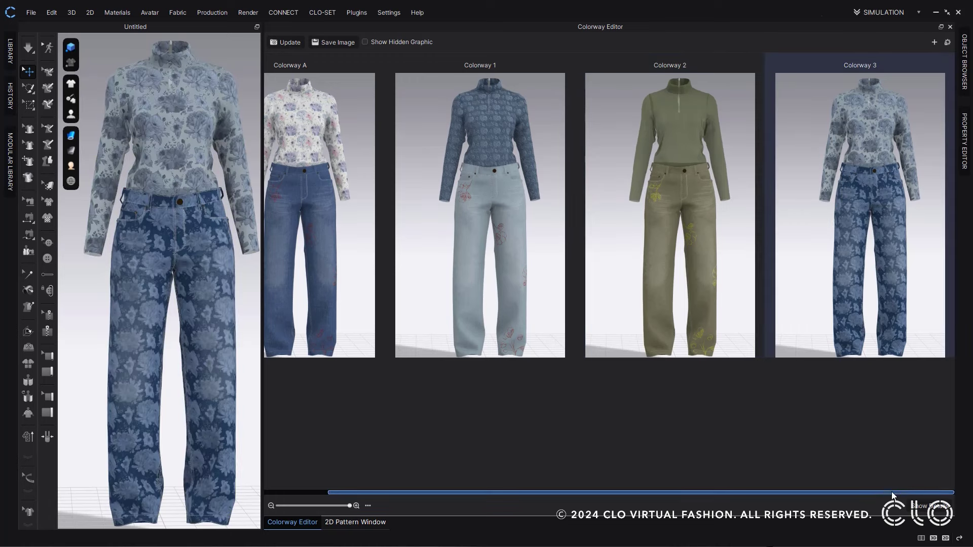
{"action": "mouse_move", "coordinate": [888, 494]}
{"action": "left_mouse_down"}
{"action": "mouse_move", "coordinate": [782, 488]}
{"action": "mouse_move", "coordinate": [902, 483]}
{"action": "left_mouse_up"}
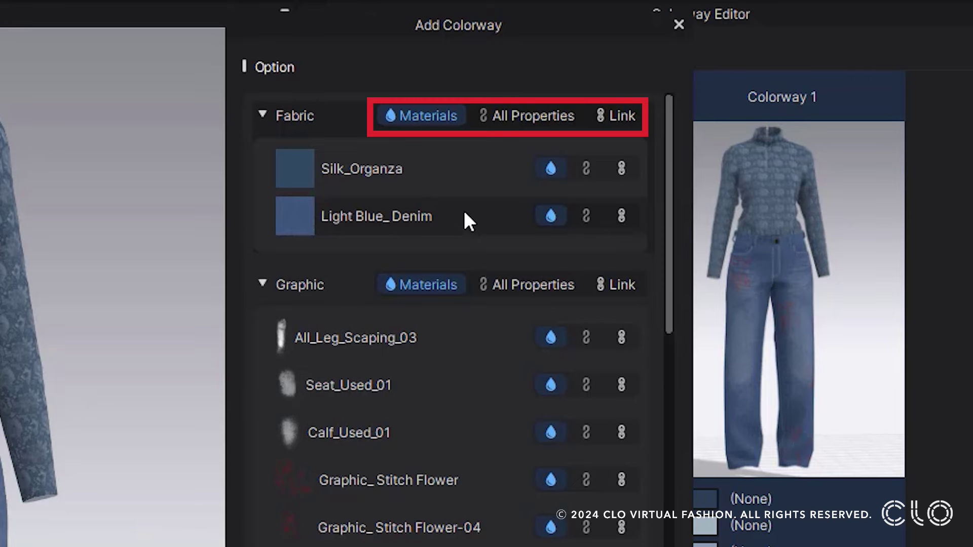
Step: Set Fabric, Graphic, Button Head, Button Hole, Puckering and TopStitch to All Properties
{"action": "left_click", "coordinate": [533, 117]}
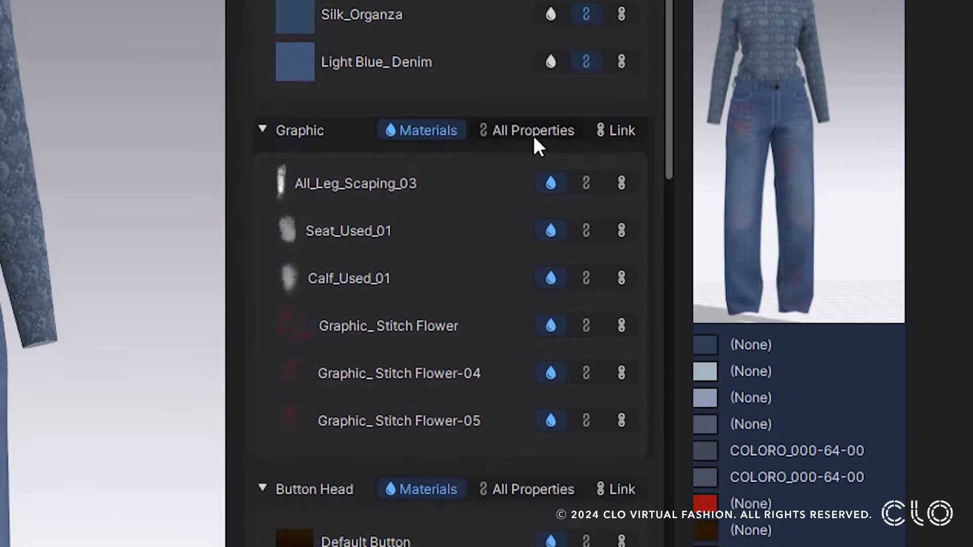
{"action": "left_click", "coordinate": [534, 133]}
{"action": "left_click", "coordinate": [529, 489]}
{"action": "left_click", "coordinate": [528, 294]}
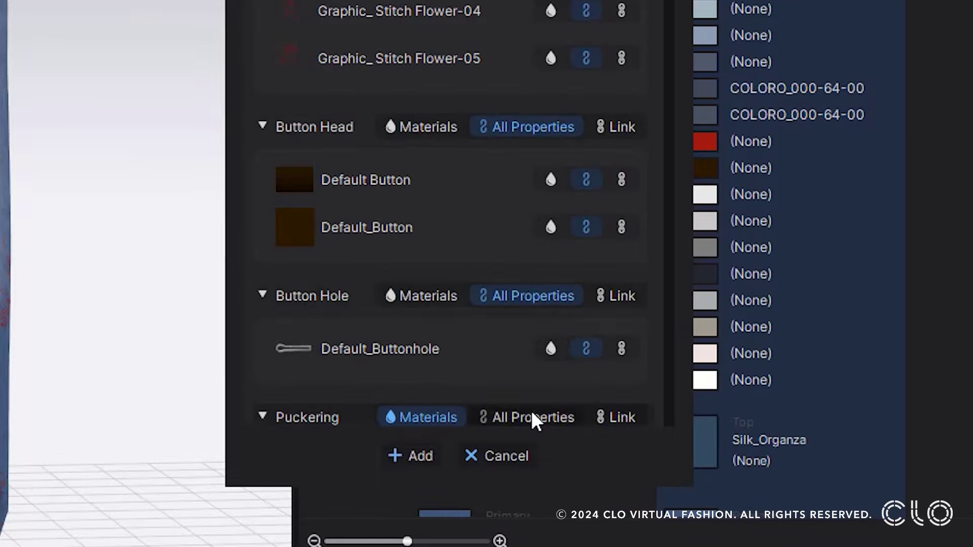
{"action": "left_click", "coordinate": [532, 417]}
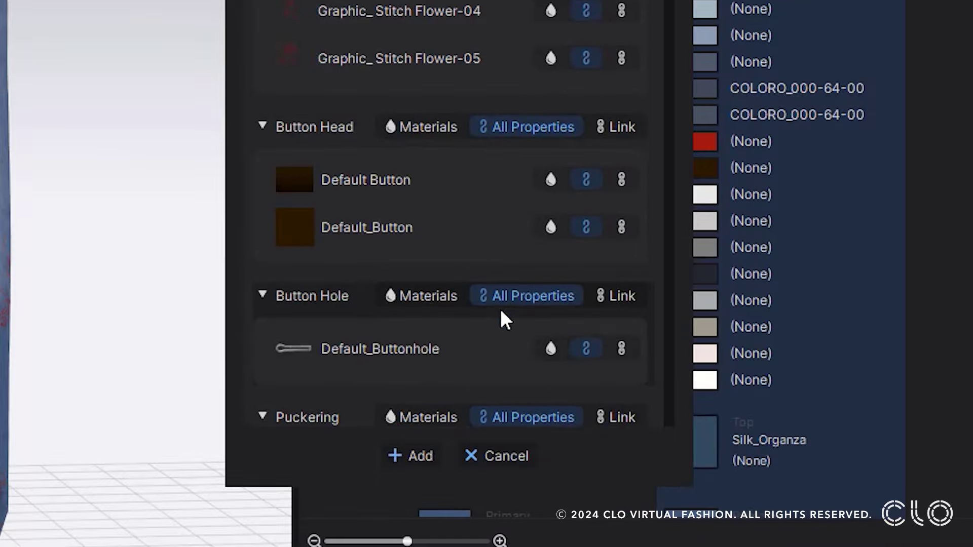
{"action": "scroll", "coordinate": [510, 203], "scroll_direction": "down", "scroll_amount": 10}
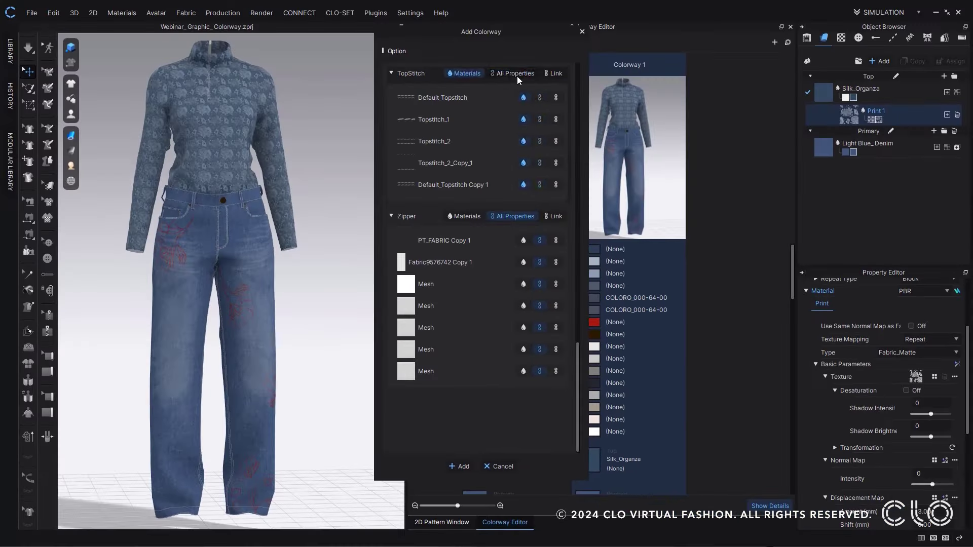
{"action": "left_click", "coordinate": [515, 73]}
{"action": "scroll", "coordinate": [514, 169], "scroll_direction": "up", "scroll_amount": 10}
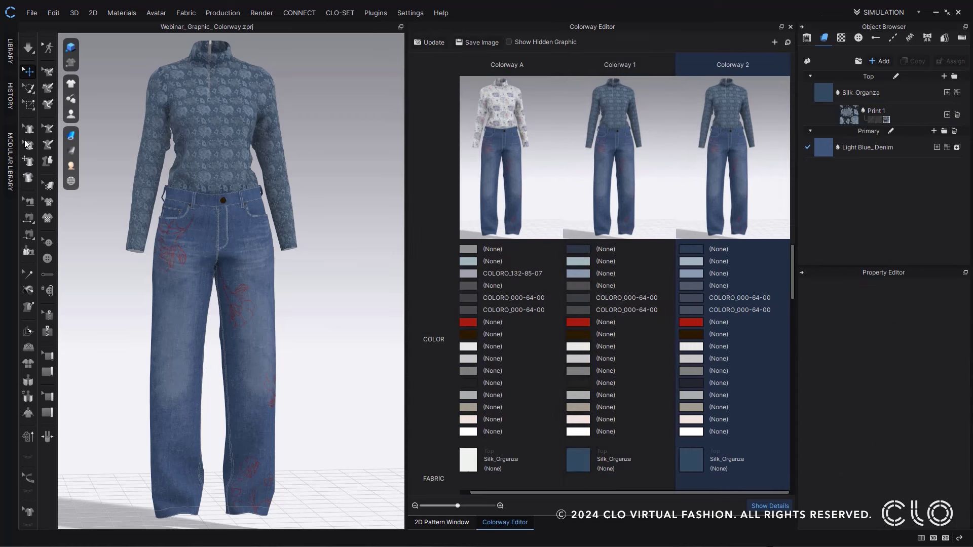
Step: In Colorway 2, recolour the stitch flower graphic yellow
{"action": "left_click", "coordinate": [10, 51]}
{"action": "double_click", "coordinate": [45, 486]}
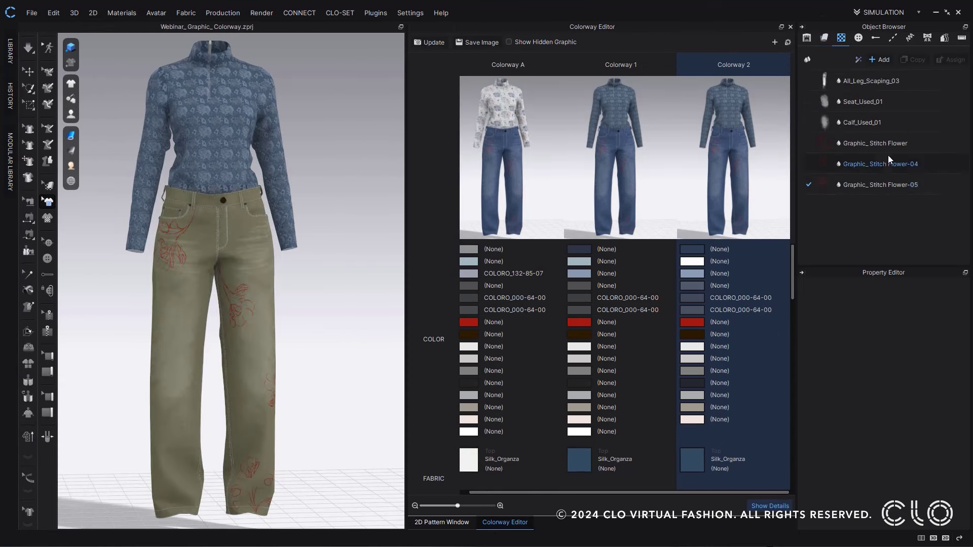
{"action": "left_click", "coordinate": [888, 163]}
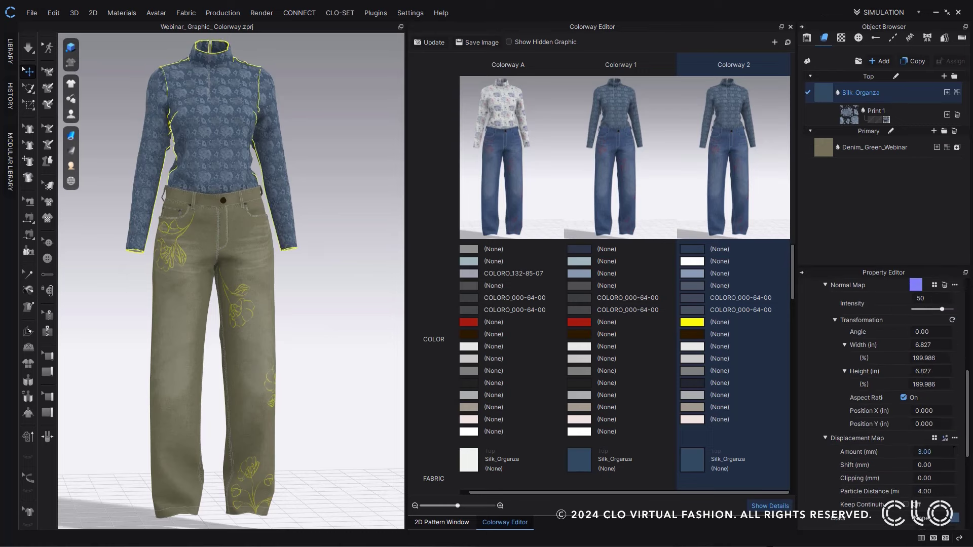
Step: Make Colorway 2's top plain green and delete Print 1, then select Colorway 1's Light Blue_ Denim fabric
{"action": "left_click", "coordinate": [692, 459]}
{"action": "left_click", "coordinate": [389, 299]}
{"action": "left_click", "coordinate": [451, 410]}
{"action": "left_click", "coordinate": [957, 115]}
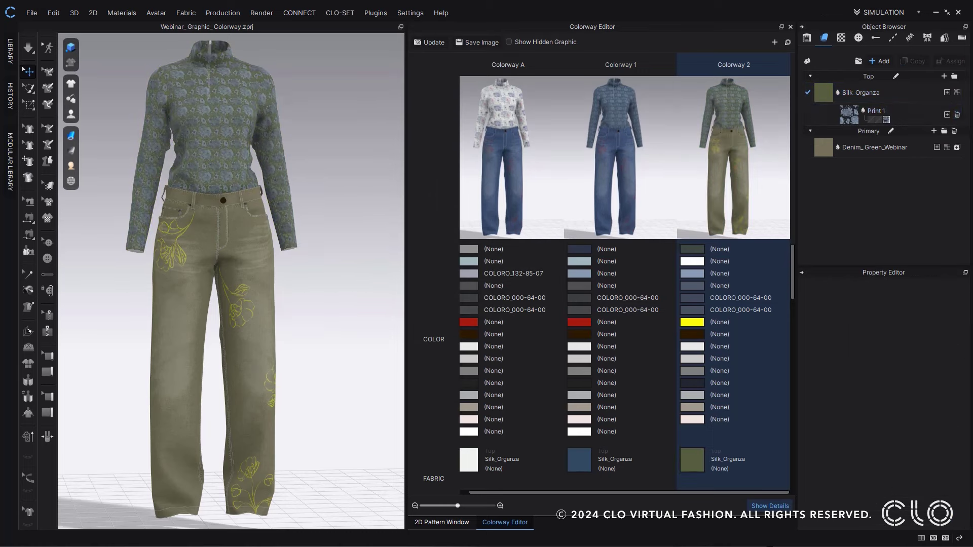
{"action": "left_click", "coordinate": [430, 42]}
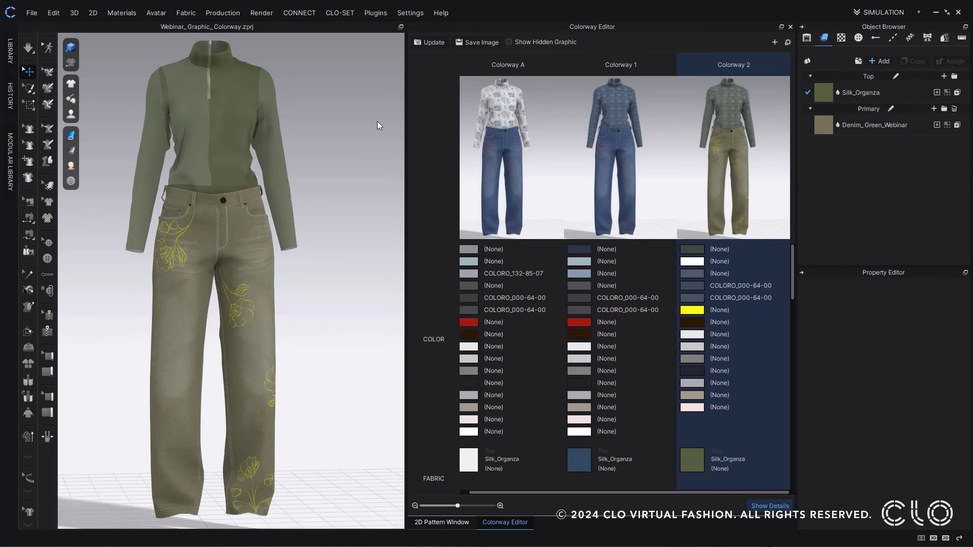
{"action": "left_click", "coordinate": [649, 85]}
{"action": "left_click", "coordinate": [864, 144]}
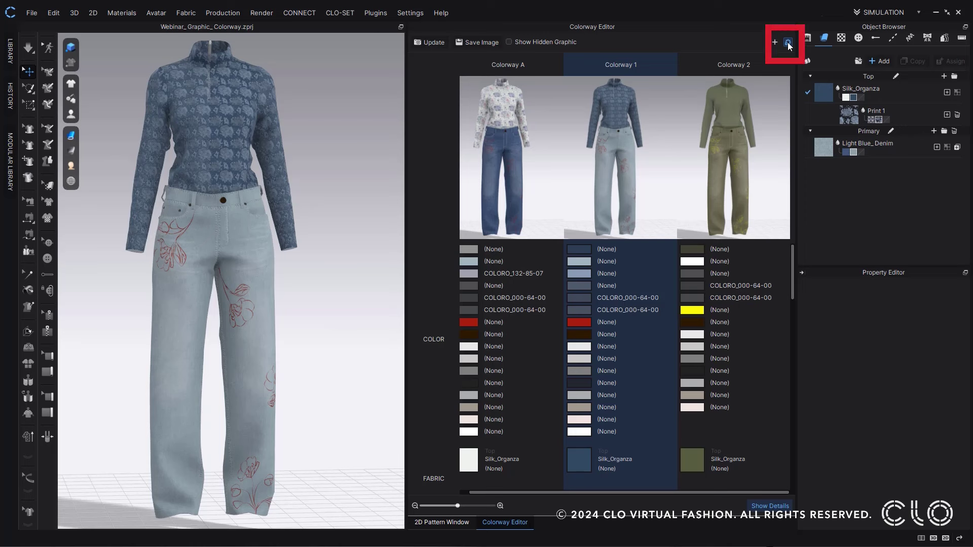
Step: Add a new colorway that copies all properties of the three Stitch Flower graphics
{"action": "left_click", "coordinate": [788, 44]}
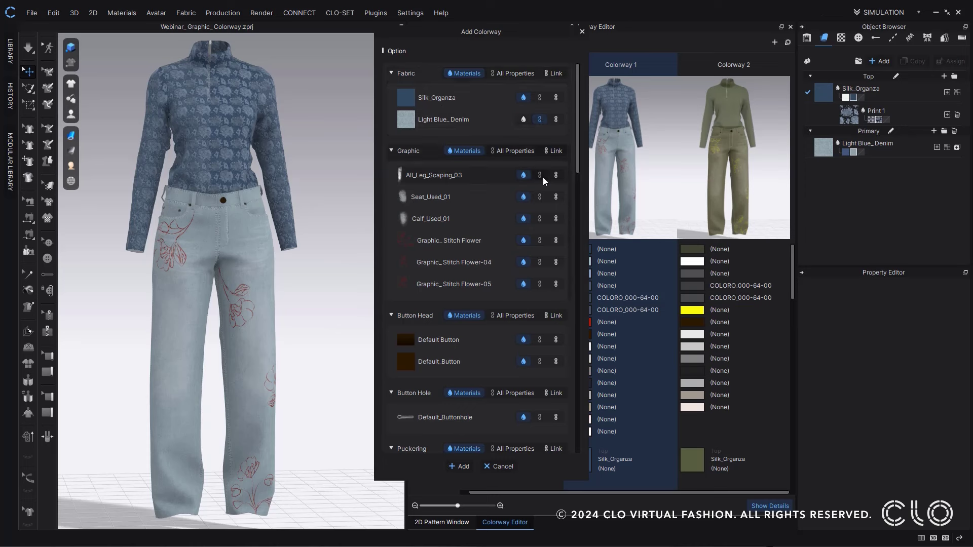
{"action": "left_click", "coordinate": [540, 240]}
{"action": "left_click", "coordinate": [539, 262]}
{"action": "left_click", "coordinate": [539, 284]}
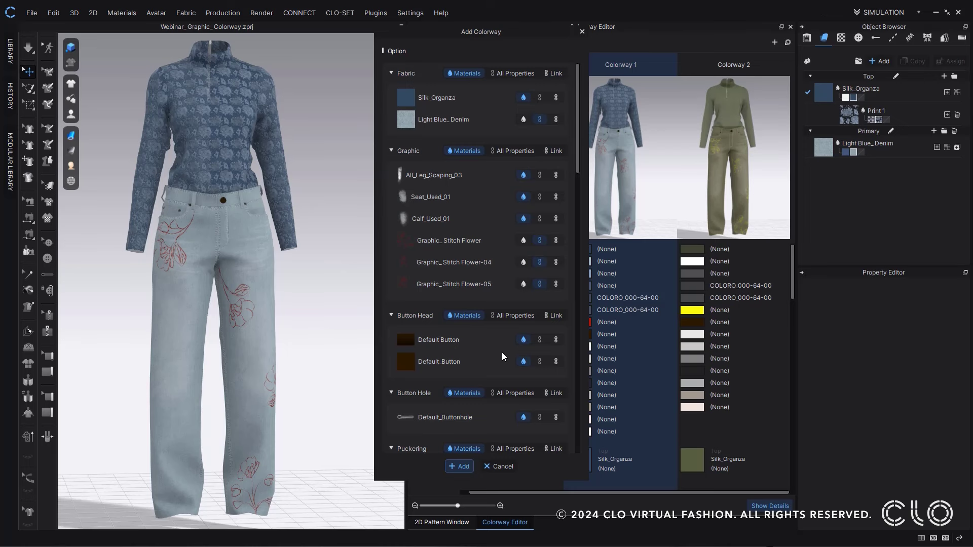
{"action": "key", "text": "Return"}
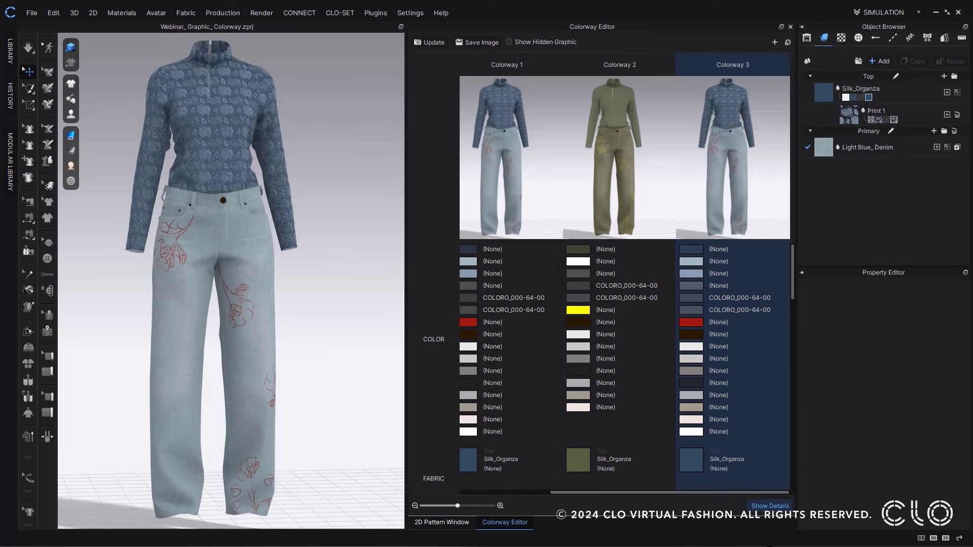
Step: Swap Colorway 3's jeans fabric to Medium Blue_ Denim.zfab from the 2024.1 Fabric folder
{"action": "key", "text": "super+e"}
{"action": "left_click", "coordinate": [134, 211]}
{"action": "double_click", "coordinate": [453, 172]}
{"action": "double_click", "coordinate": [223, 186]}
{"action": "left_click_drag", "start_coordinate": [905, 218], "coordinate": [515, 218]}
{"action": "left_click_drag", "start_coordinate": [230, 292], "coordinate": [871, 148]}
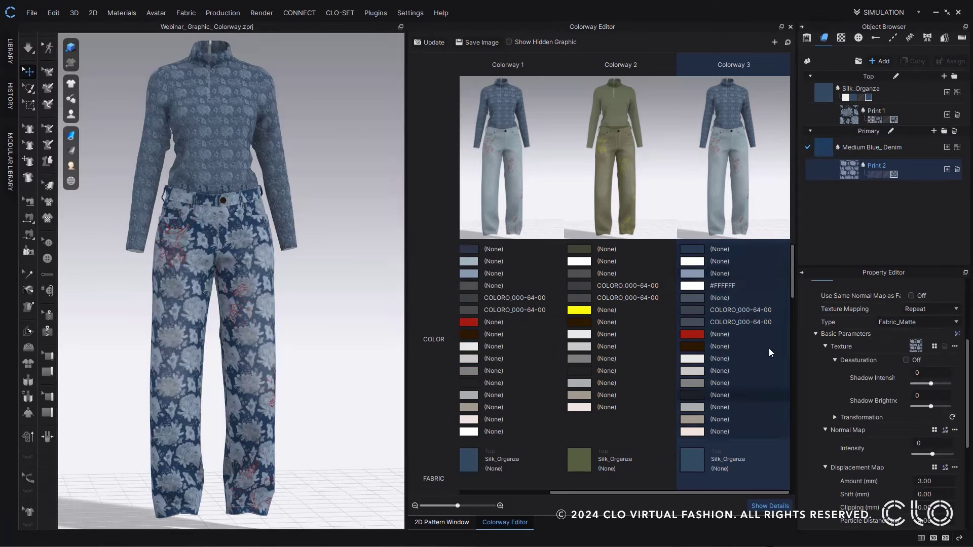
Step: Check the pants print colour and select the top's Print 1 graphic
{"action": "scroll", "coordinate": [748, 393], "scroll_direction": "down", "scroll_amount": 5}
{"action": "scroll", "coordinate": [932, 413], "scroll_direction": "down", "scroll_amount": 3}
{"action": "left_click", "coordinate": [954, 457]}
{"action": "left_click", "coordinate": [445, 406]}
{"action": "left_click", "coordinate": [875, 110]}
{"action": "scroll", "coordinate": [740, 359], "scroll_direction": "up", "scroll_amount": 5}
Step: Colour Colorway 3's Silk_Organza top fabric light blue-grey
{"action": "left_click", "coordinate": [695, 339]}
{"action": "left_click", "coordinate": [955, 436]}
{"action": "left_click", "coordinate": [420, 313]}
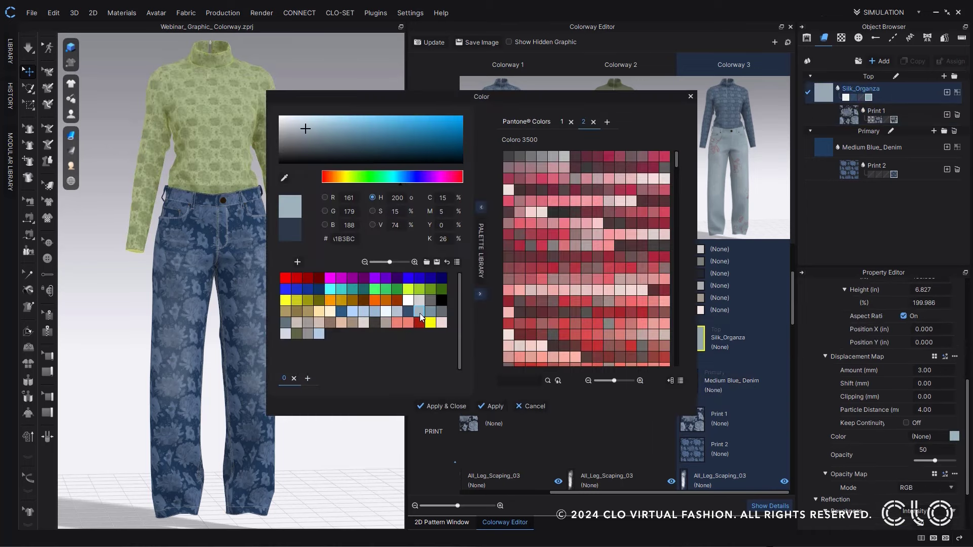
{"action": "left_click", "coordinate": [494, 406]}
Step: Enlarge Colorway 3's Print 1 to 5 inches wide and high
{"action": "left_click", "coordinate": [692, 420]}
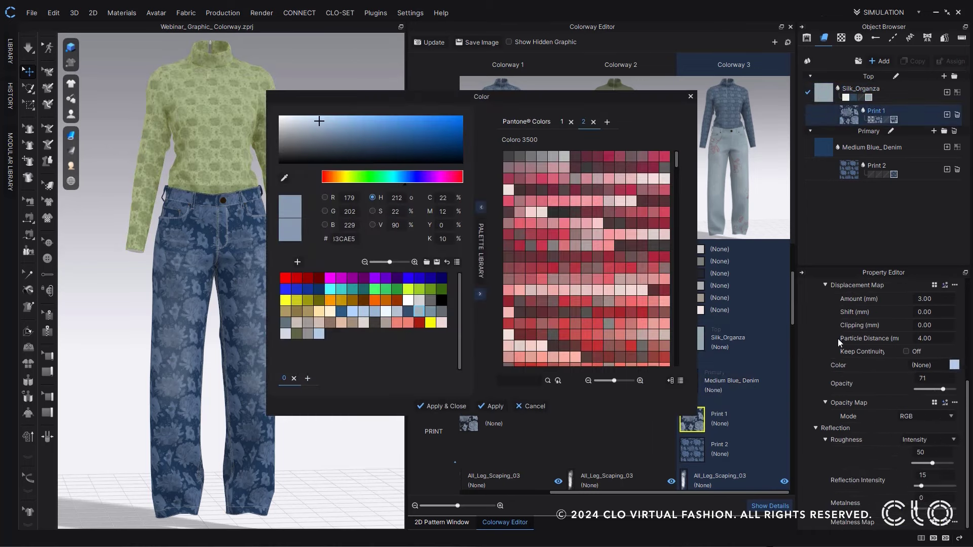
{"action": "scroll", "coordinate": [893, 331], "scroll_direction": "up", "scroll_amount": 10}
{"action": "left_click", "coordinate": [945, 429]}
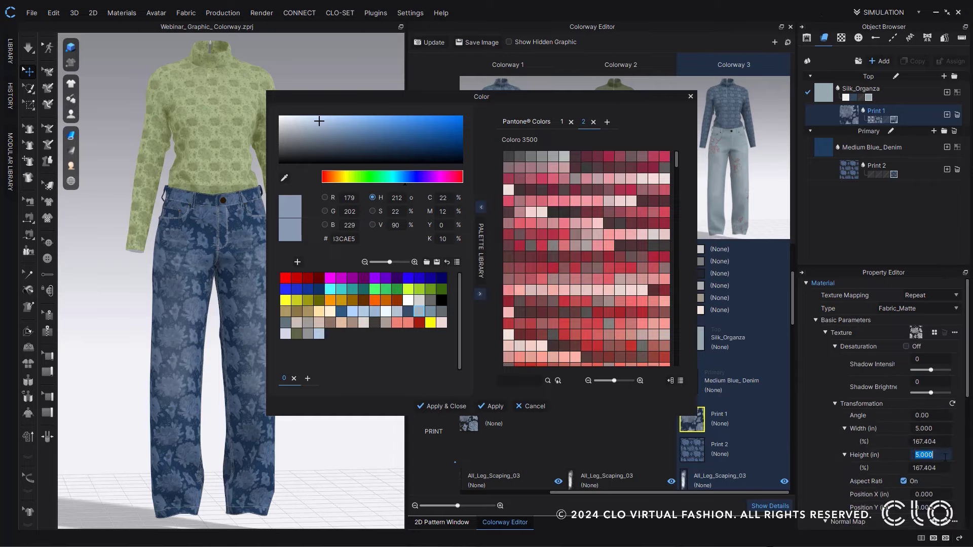
{"action": "left_click", "coordinate": [442, 406]}
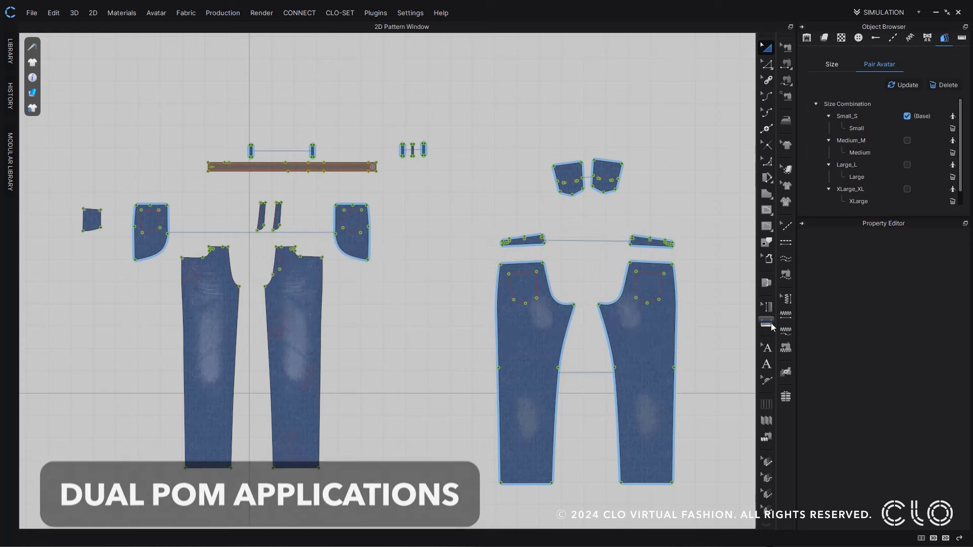
Step: Add polyline points of measure along the jeans waist edge and the full outer leg
{"action": "left_click", "coordinate": [771, 323]}
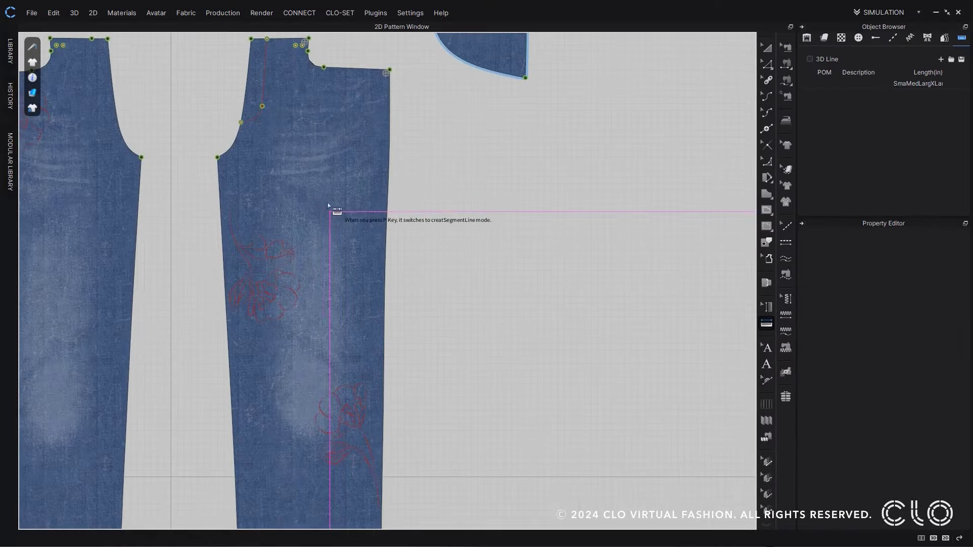
{"action": "scroll", "coordinate": [330, 209], "scroll_direction": "down", "scroll_amount": 3}
{"action": "middle_click_drag", "start_coordinate": [370, 258], "coordinate": [457, 287]}
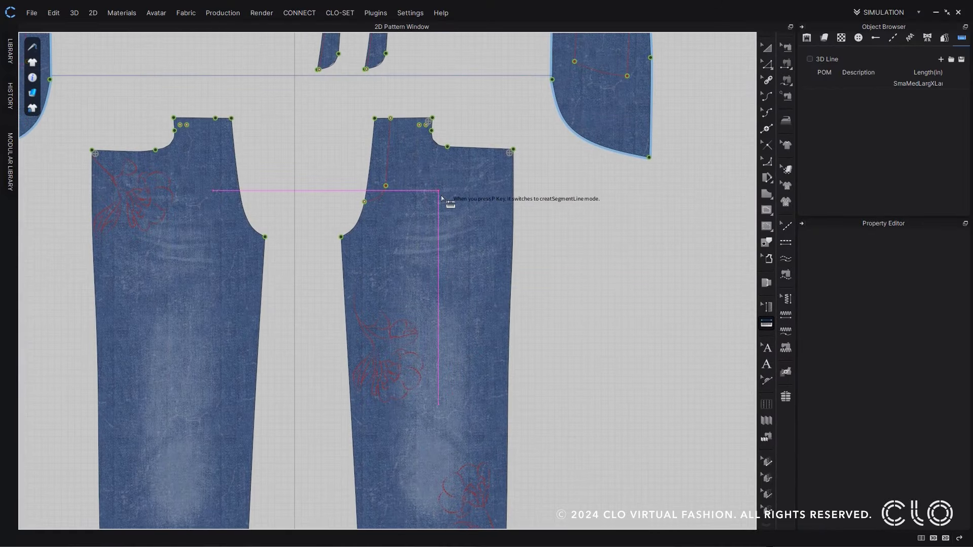
{"action": "scroll", "coordinate": [441, 196], "scroll_direction": "up", "scroll_amount": 2}
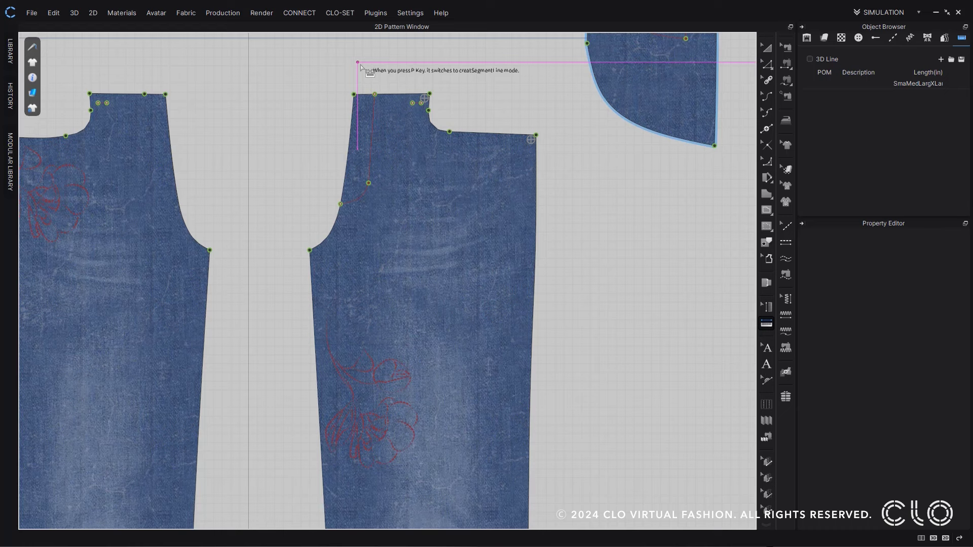
{"action": "key", "text": "p"}
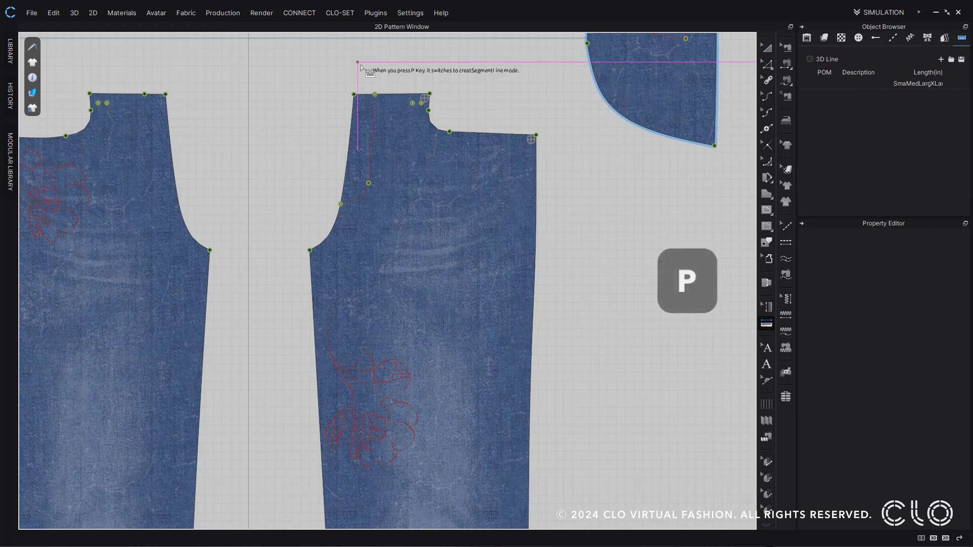
{"action": "left_click", "coordinate": [430, 94]}
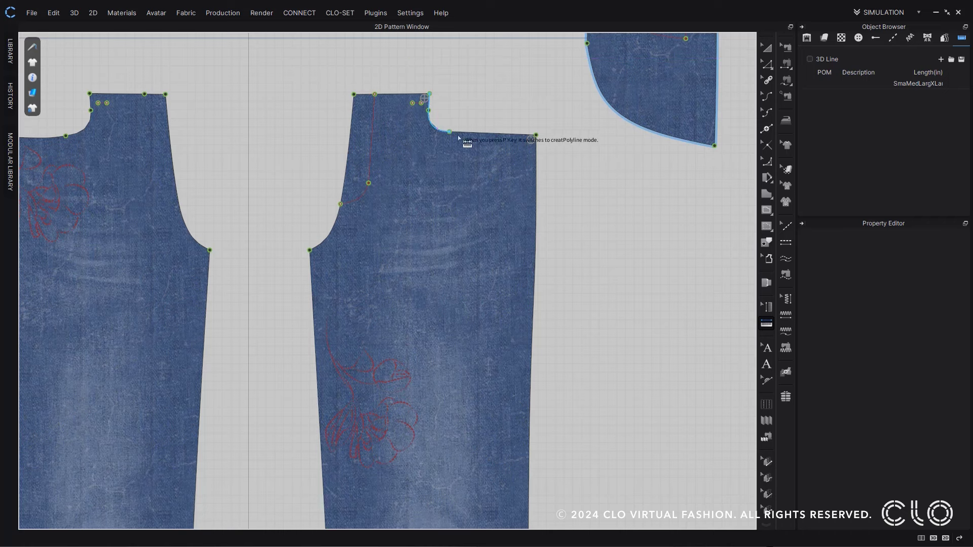
{"action": "left_click", "coordinate": [531, 136]}
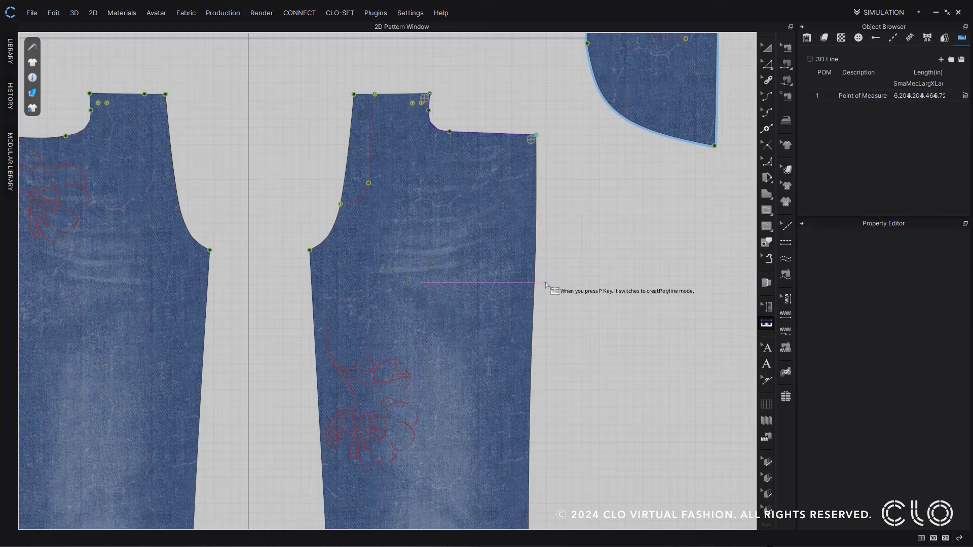
{"action": "middle_click_drag", "start_coordinate": [540, 400], "coordinate": [514, 80]}
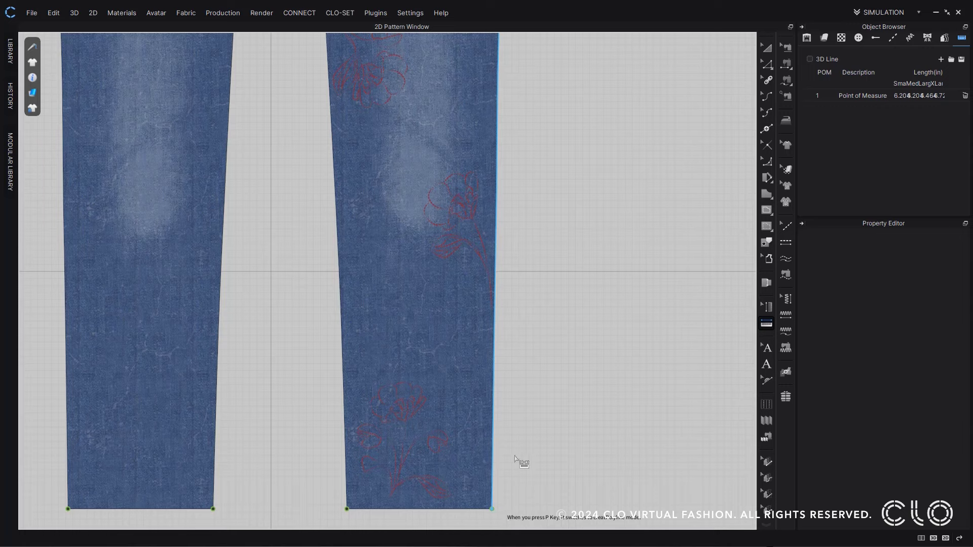
{"action": "left_click", "coordinate": [491, 508]}
{"action": "scroll", "coordinate": [529, 253], "scroll_direction": "down", "scroll_amount": 5}
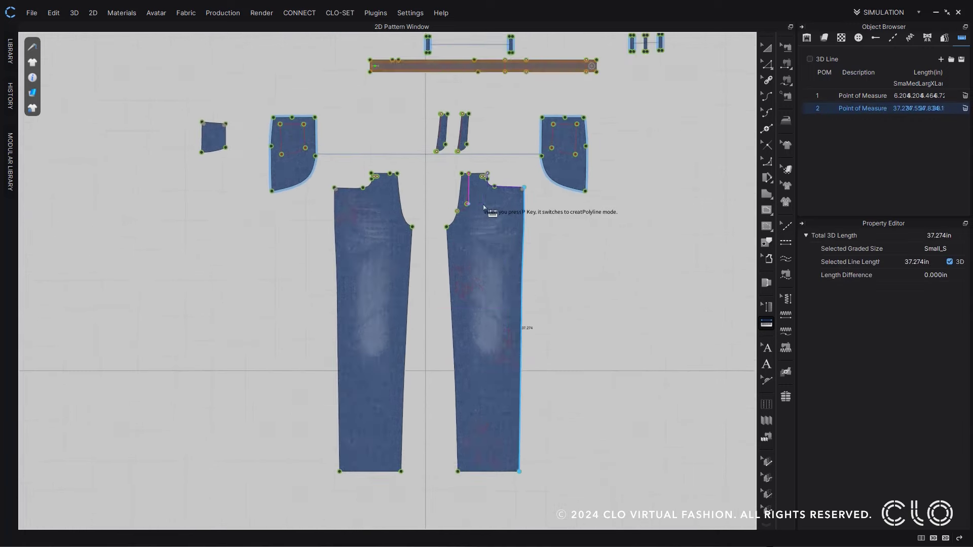
{"action": "scroll", "coordinate": [483, 205], "scroll_direction": "up", "scroll_amount": 5}
Step: Add straight measures: a vertical one from the waist, a diagonal on the leg, and a 0.862 in one
{"action": "key", "text": "p"}
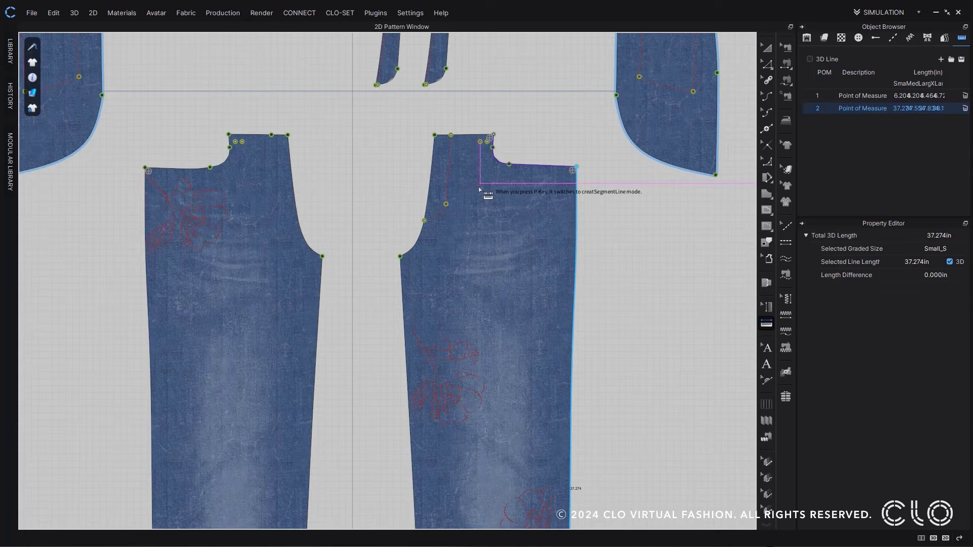
{"action": "left_click", "coordinate": [464, 135]}
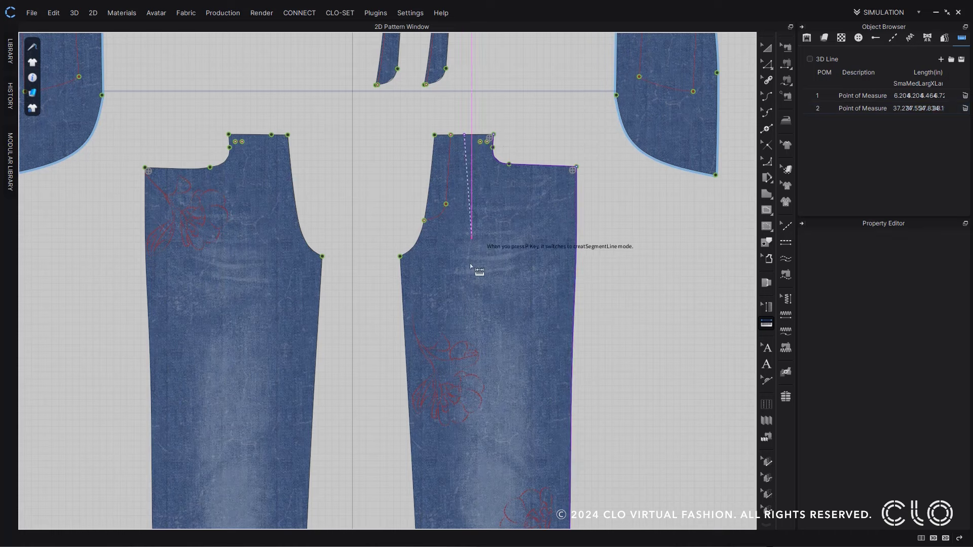
{"action": "left_click", "coordinate": [462, 323]}
{"action": "scroll", "coordinate": [512, 364], "scroll_direction": "down", "scroll_amount": 2}
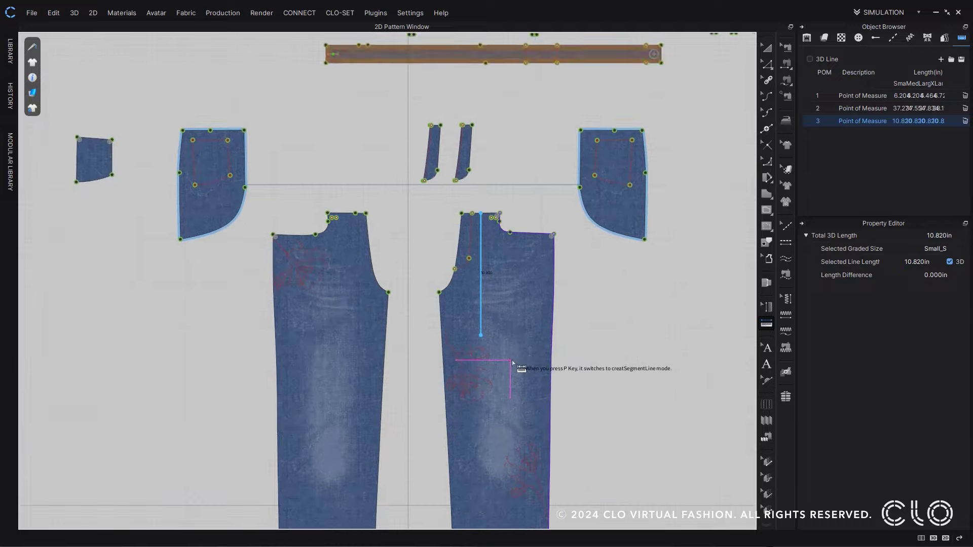
{"action": "middle_click_drag", "start_coordinate": [512, 357], "coordinate": [504, 285]}
{"action": "scroll", "coordinate": [503, 287], "scroll_direction": "down", "scroll_amount": 2}
{"action": "left_click", "coordinate": [496, 250]}
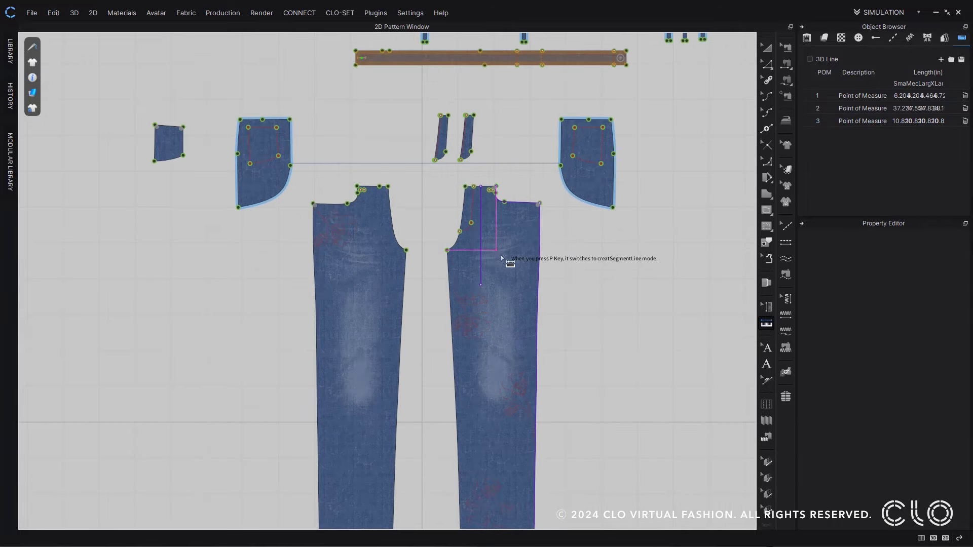
{"action": "left_click", "coordinate": [567, 330]}
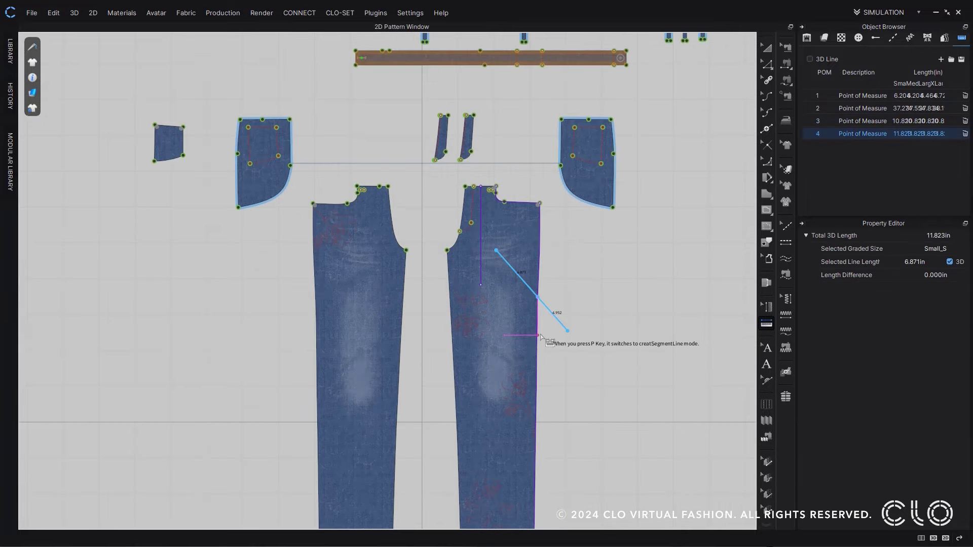
{"action": "scroll", "coordinate": [537, 370], "scroll_direction": "up", "scroll_amount": 3}
{"action": "left_click", "coordinate": [535, 372]}
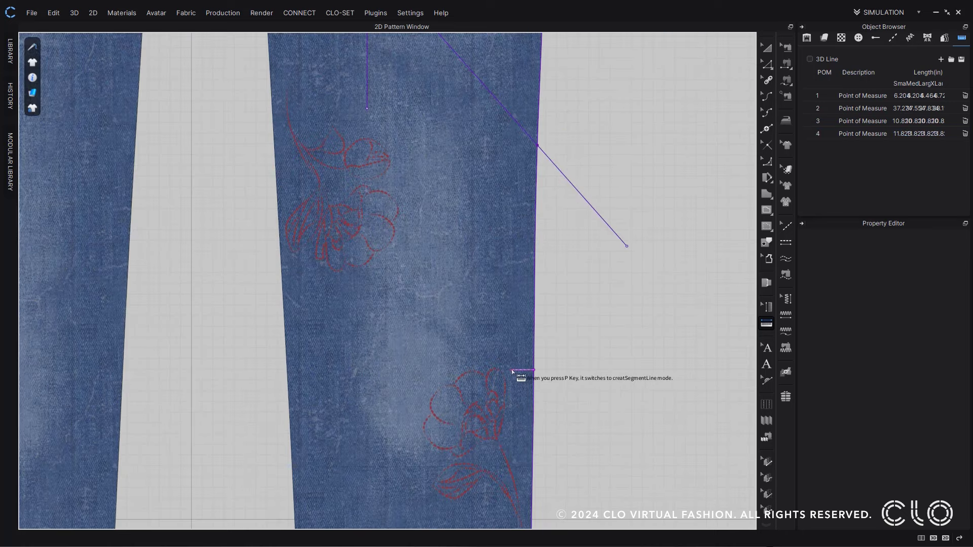
{"action": "left_click", "coordinate": [512, 371]}
{"action": "scroll", "coordinate": [480, 296], "scroll_direction": "down", "scroll_amount": 1}
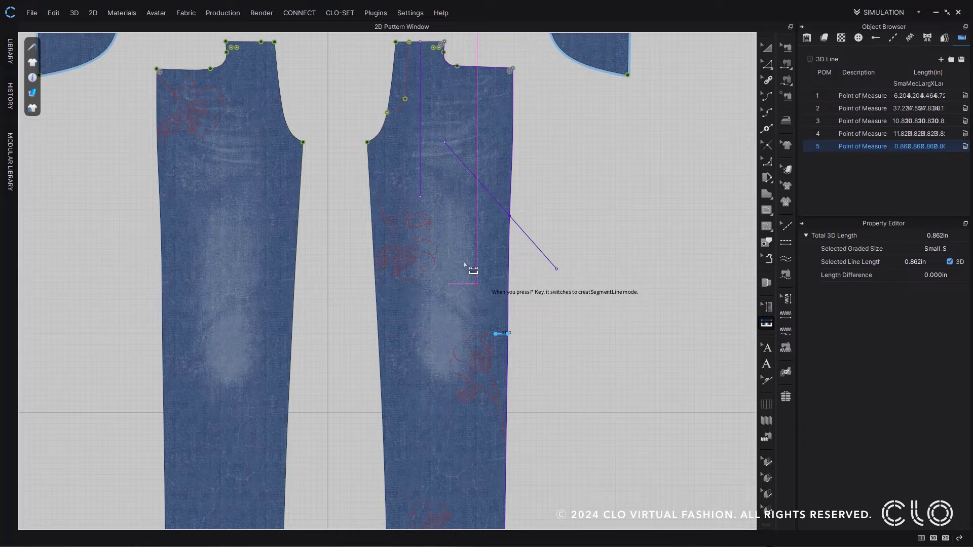
{"action": "middle_click_drag", "start_coordinate": [463, 260], "coordinate": [483, 339]}
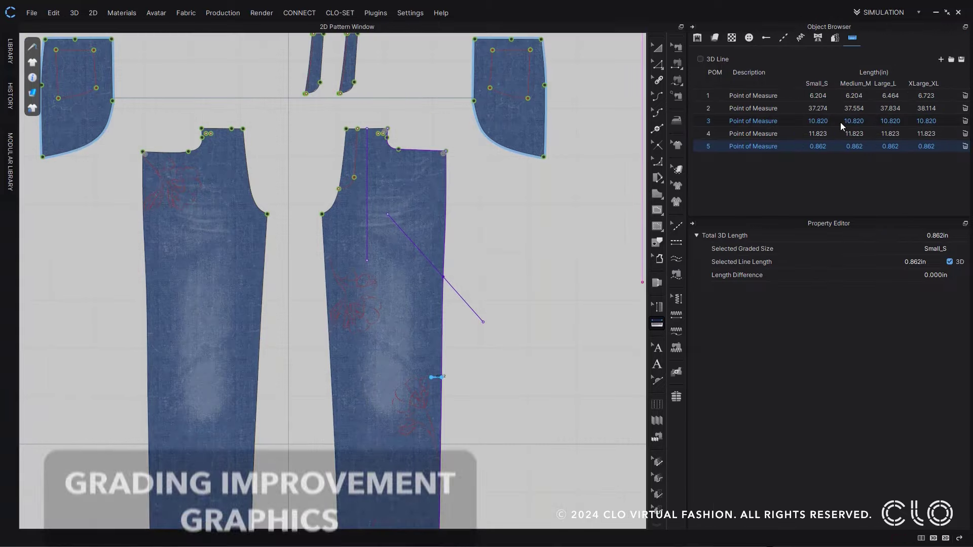
Step: Start grading the lower-leg floral graphic with its size scale in Percentage
{"action": "scroll", "coordinate": [502, 370], "scroll_direction": "up", "scroll_amount": 3}
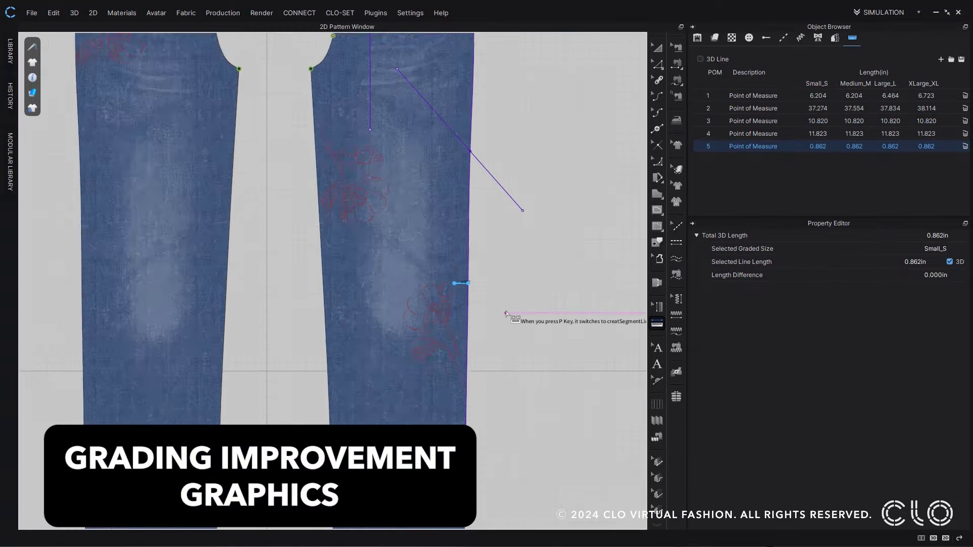
{"action": "middle_click_drag", "start_coordinate": [509, 317], "coordinate": [542, 282]}
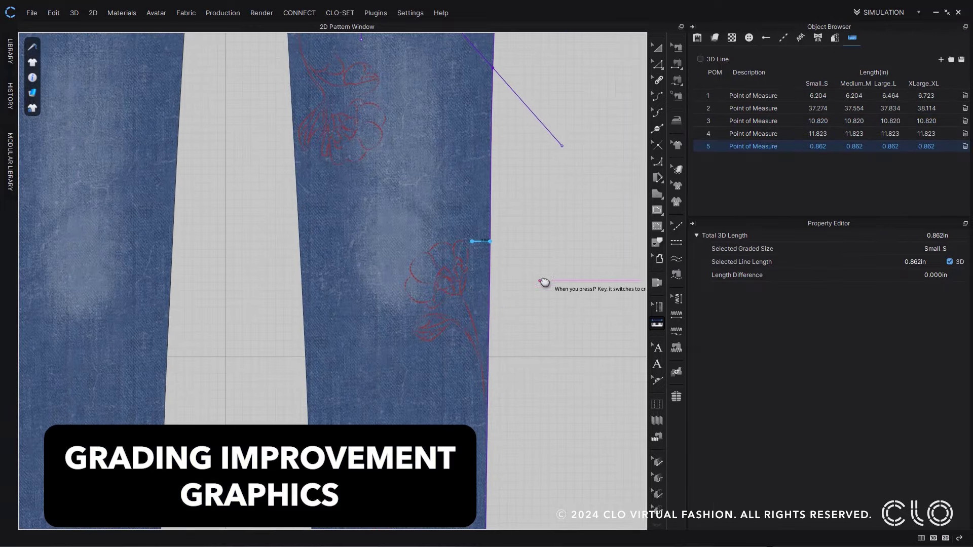
{"action": "left_click", "coordinate": [658, 461]}
{"action": "left_click", "coordinate": [448, 280]}
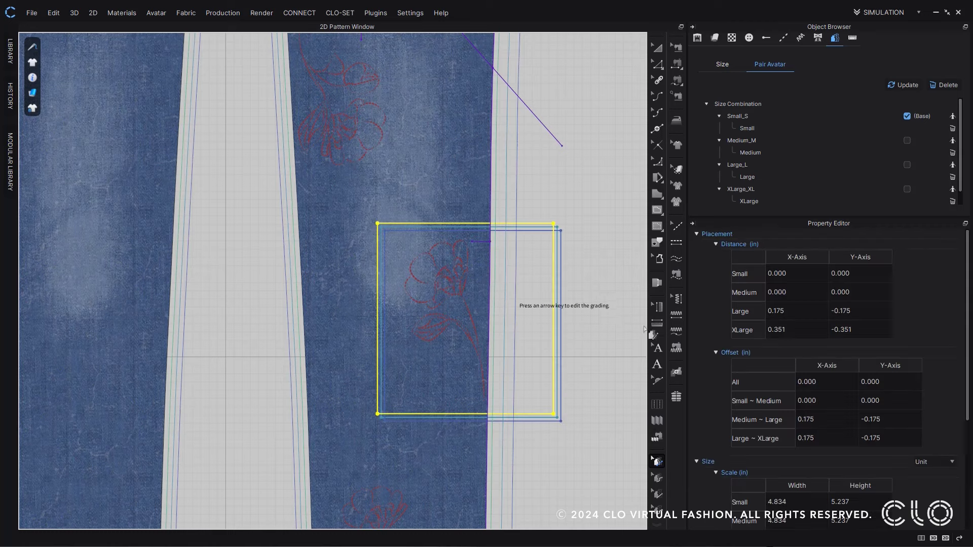
{"action": "scroll", "coordinate": [922, 306], "scroll_direction": "down", "scroll_amount": 6}
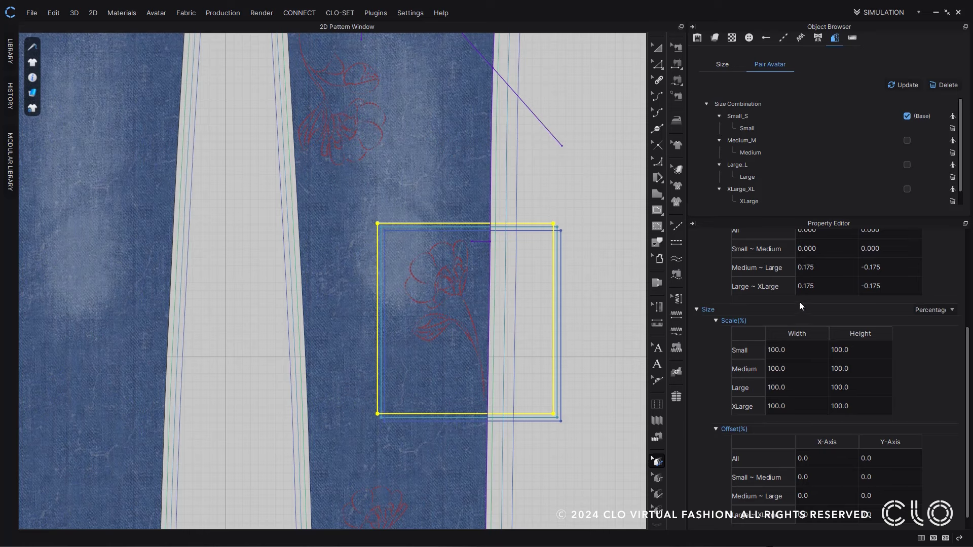
{"action": "left_click", "coordinate": [935, 310]}
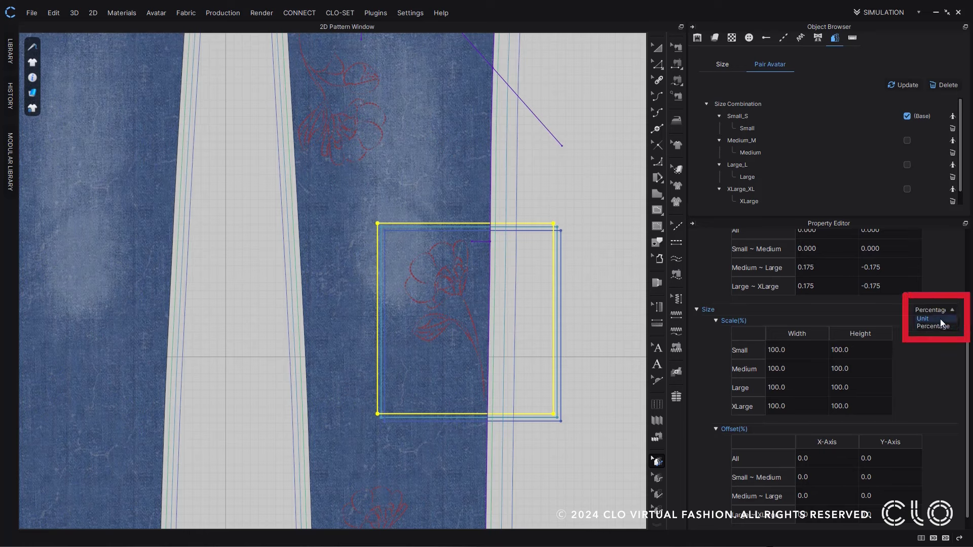
{"action": "left_click", "coordinate": [945, 326]}
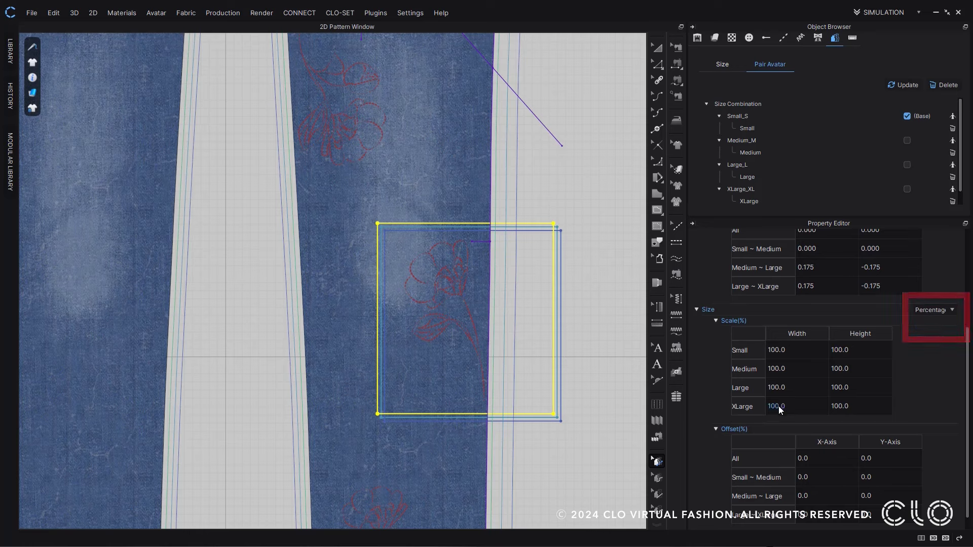
Step: Set the graphic's Medium width and height to 105% and Large width to 115%
{"action": "double_click", "coordinate": [777, 370]}
{"action": "type", "text": "105"}
{"action": "double_click", "coordinate": [834, 369]}
{"action": "type", "text": "10"}
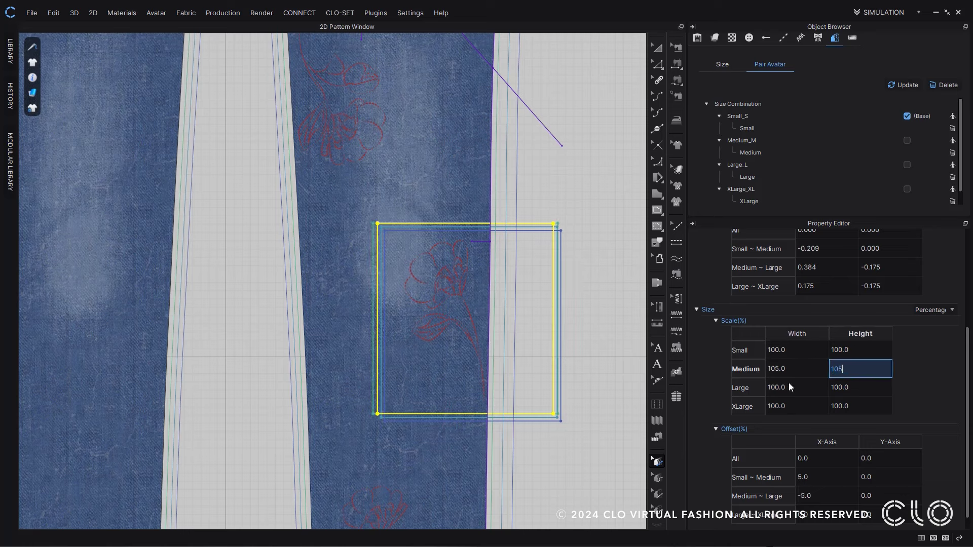
{"action": "double_click", "coordinate": [777, 386]}
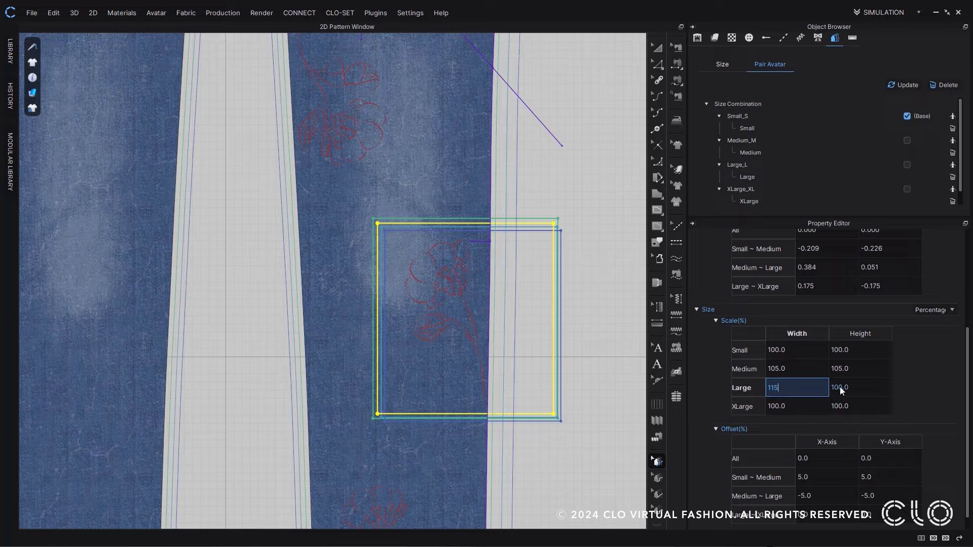
{"action": "type", "text": "115"}
{"action": "key", "text": "Return"}
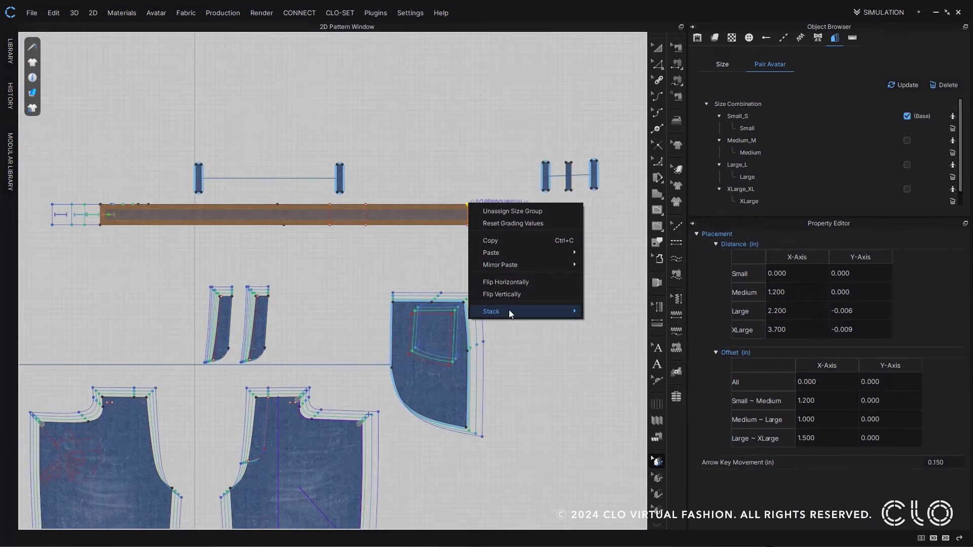
Step: Stack the waistband's graded sizes along Y, then X, then X & Y
{"action": "mouse_move", "coordinate": [509, 311]}
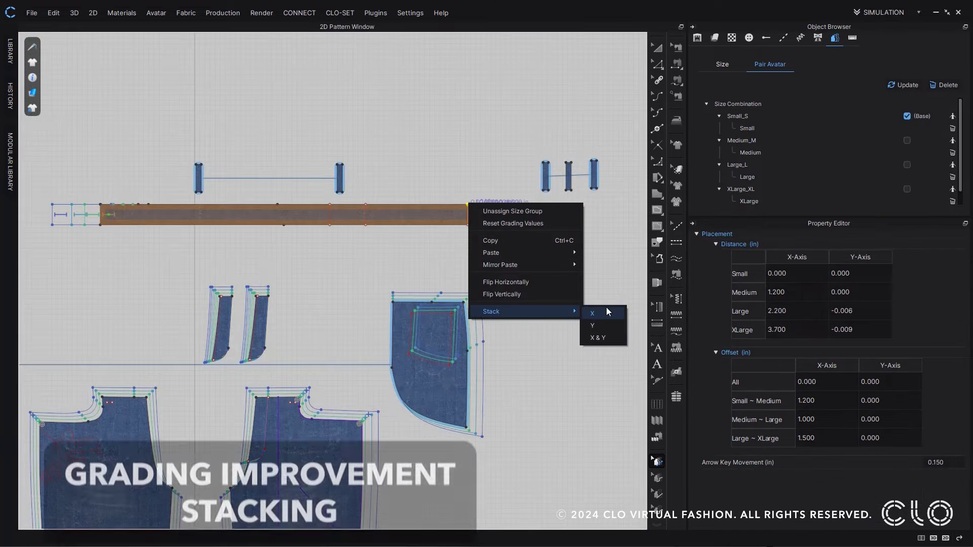
{"action": "left_click", "coordinate": [610, 318]}
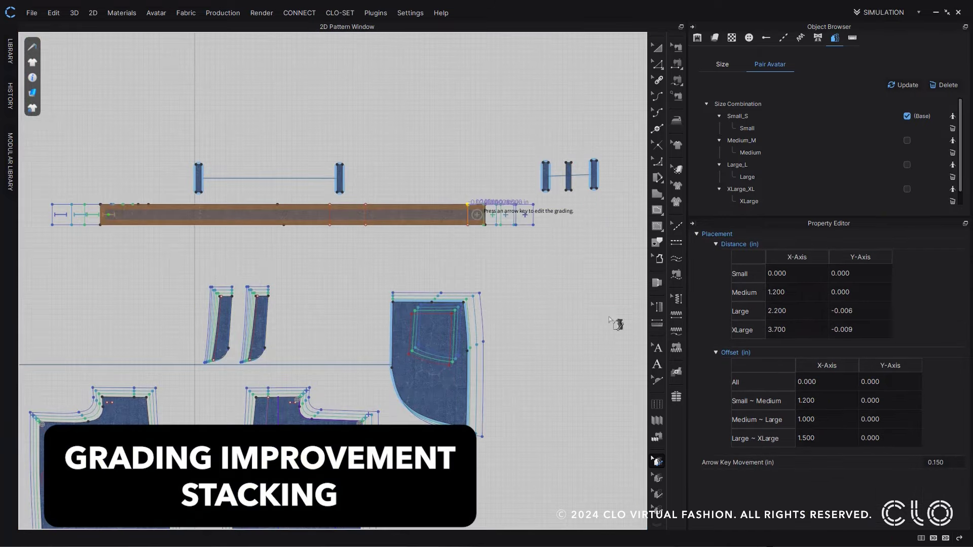
{"action": "right_click", "coordinate": [468, 206]}
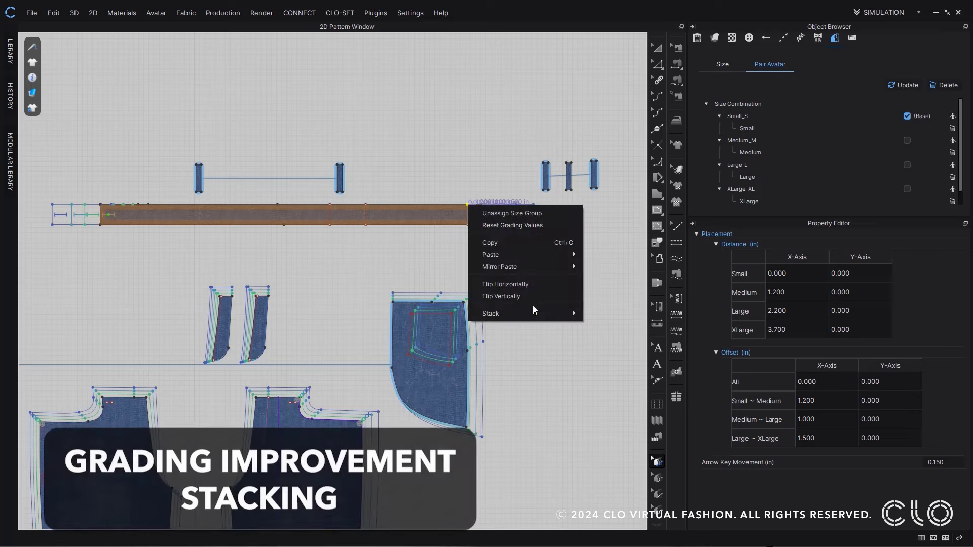
{"action": "left_click", "coordinate": [612, 328]}
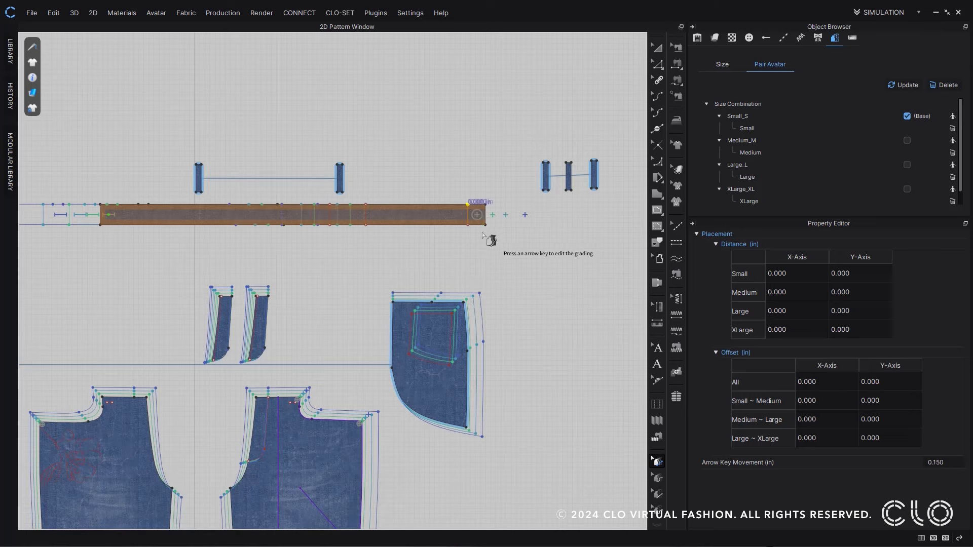
{"action": "right_click", "coordinate": [469, 207]}
{"action": "mouse_move", "coordinate": [538, 311]}
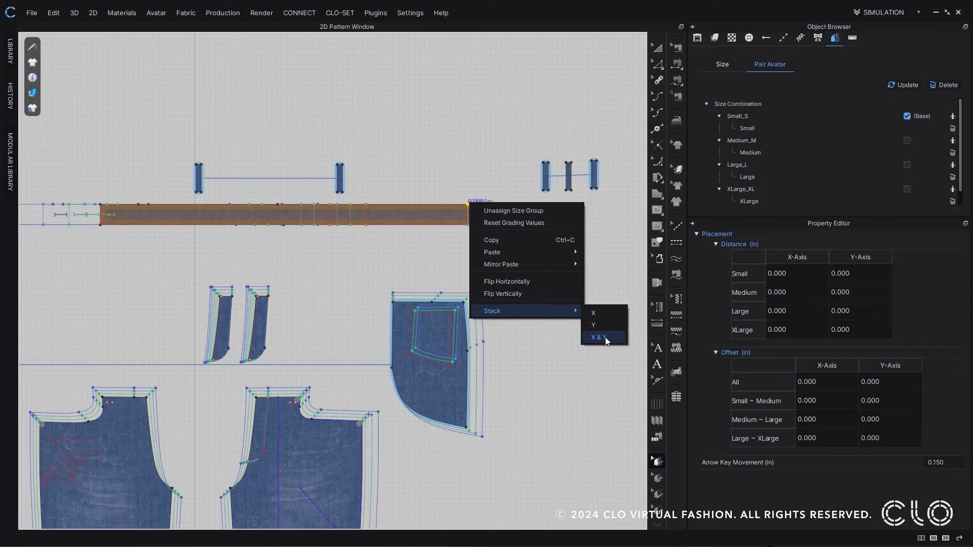
{"action": "left_click", "coordinate": [597, 313]}
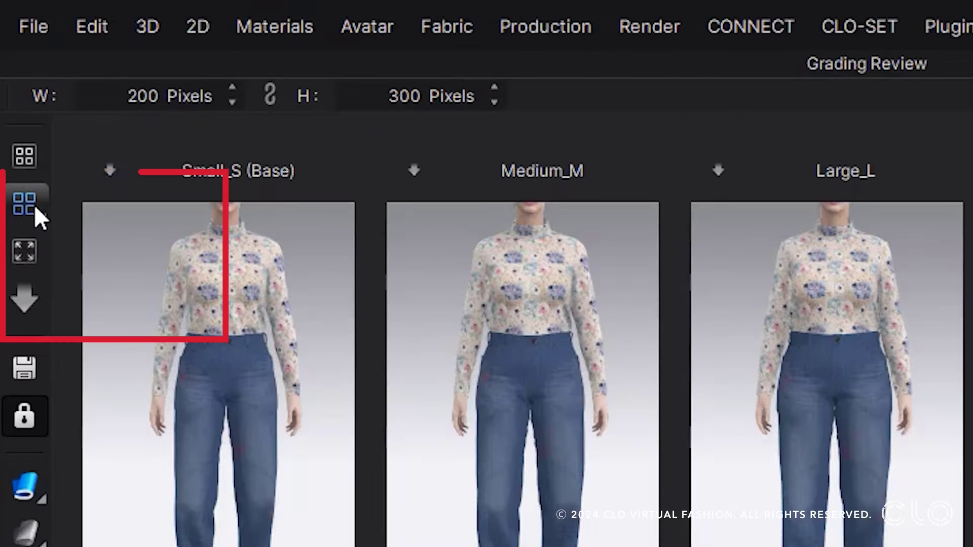
Step: Switch Grading Review to the Panoramic layout, widen the viewport, and rotate the four avatars 360°
{"action": "left_click", "coordinate": [30, 80]}
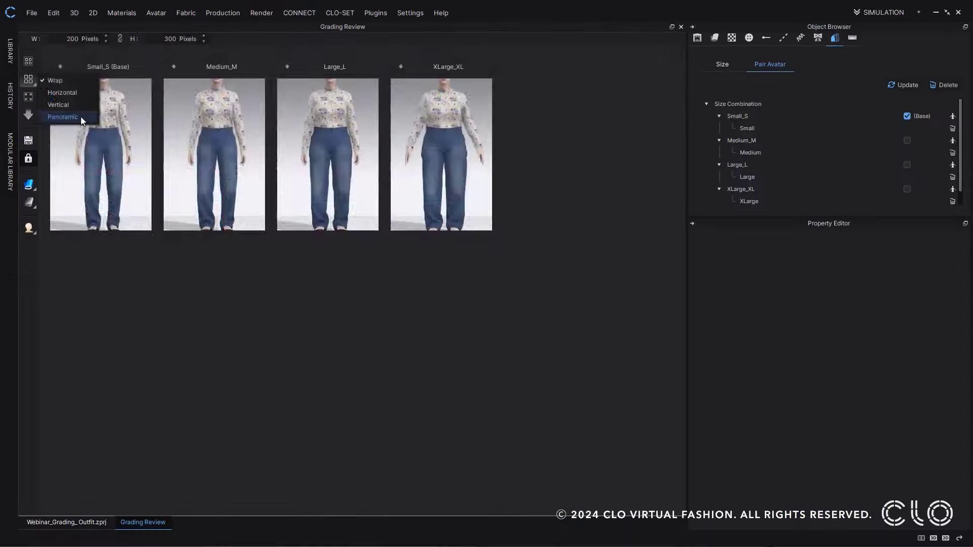
{"action": "left_click", "coordinate": [165, 305]}
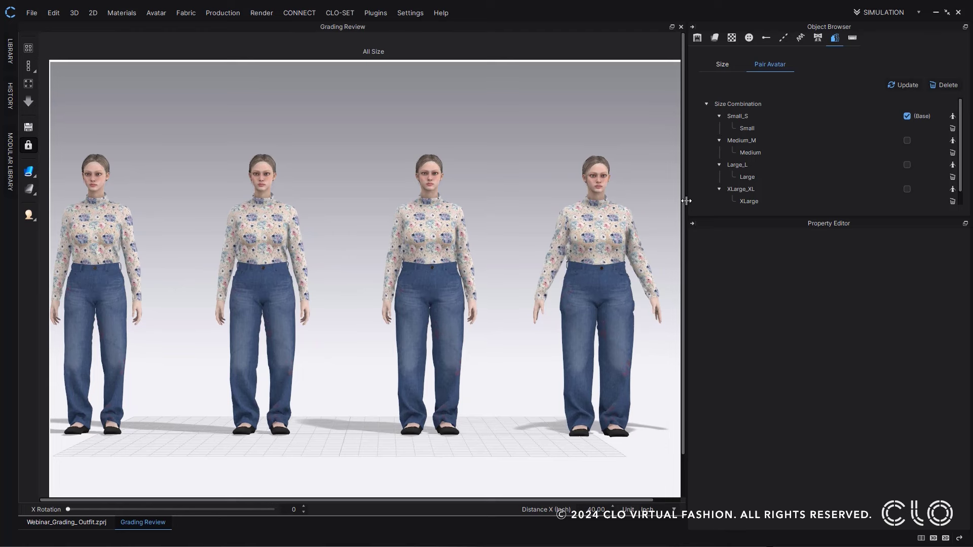
{"action": "left_click_drag", "start_coordinate": [686, 202], "coordinate": [799, 196]}
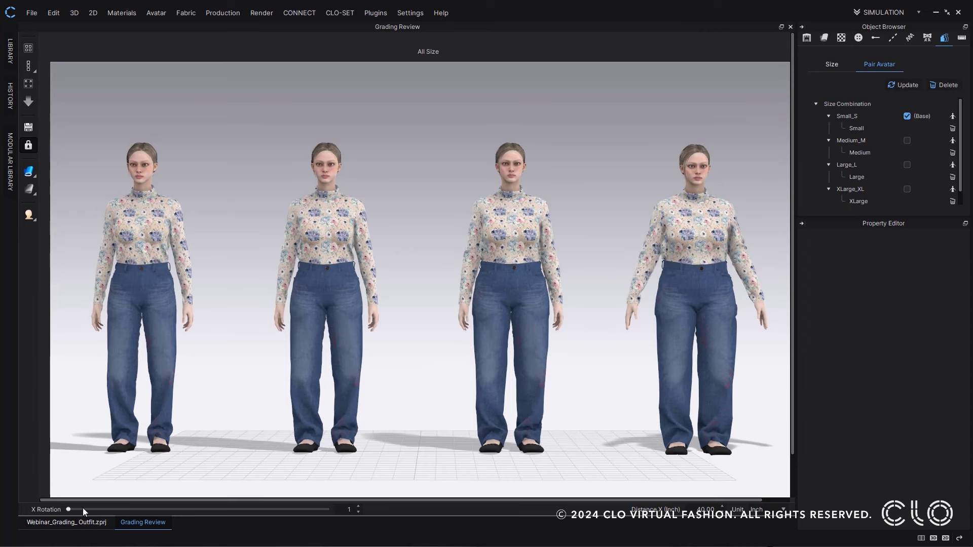
{"action": "left_click_drag", "start_coordinate": [83, 508], "coordinate": [356, 512]}
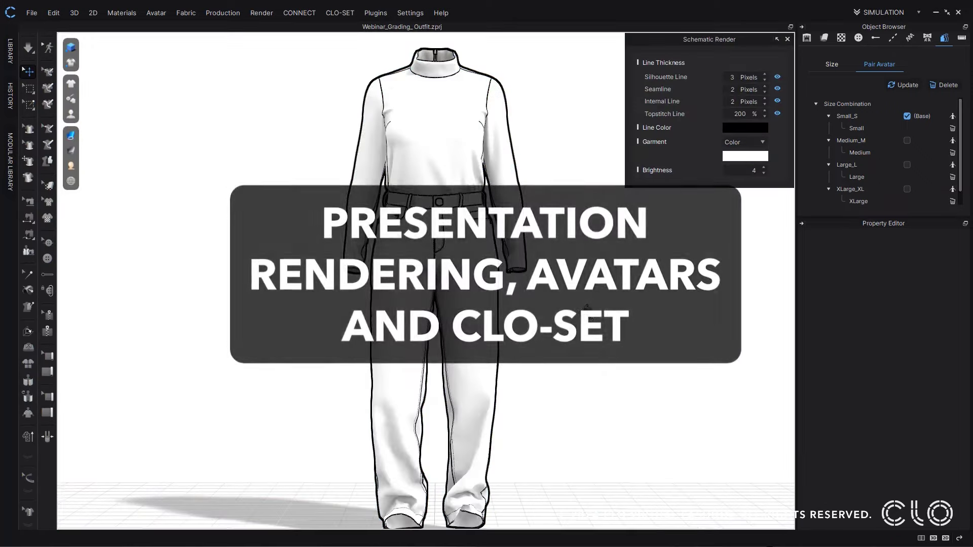
Step: Orbit the schematic avatar to its back and zoom in on the top's zipper
{"action": "right_click_drag", "start_coordinate": [587, 307], "coordinate": [826, 315]}
{"action": "scroll", "coordinate": [455, 71], "scroll_direction": "up", "scroll_amount": 4}
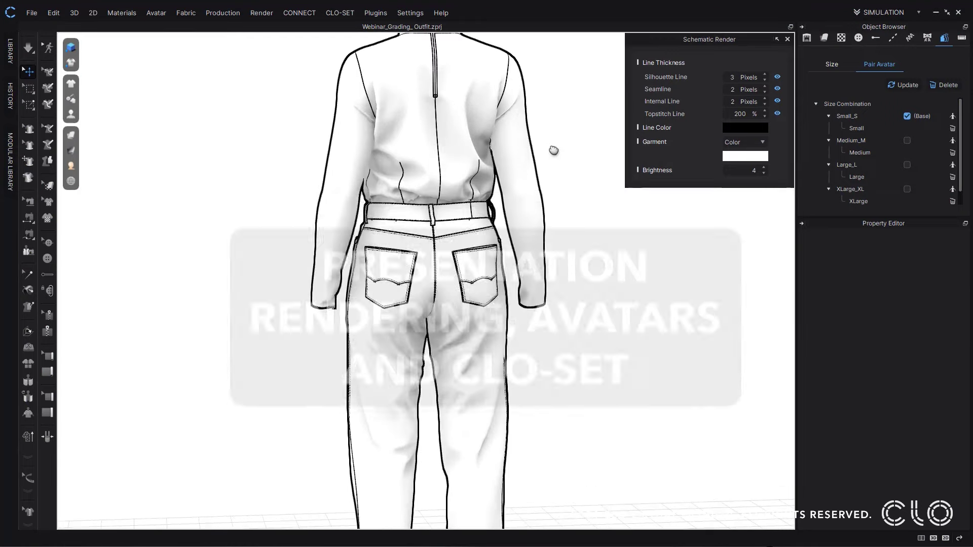
{"action": "scroll", "coordinate": [560, 254], "scroll_direction": "up", "scroll_amount": 6}
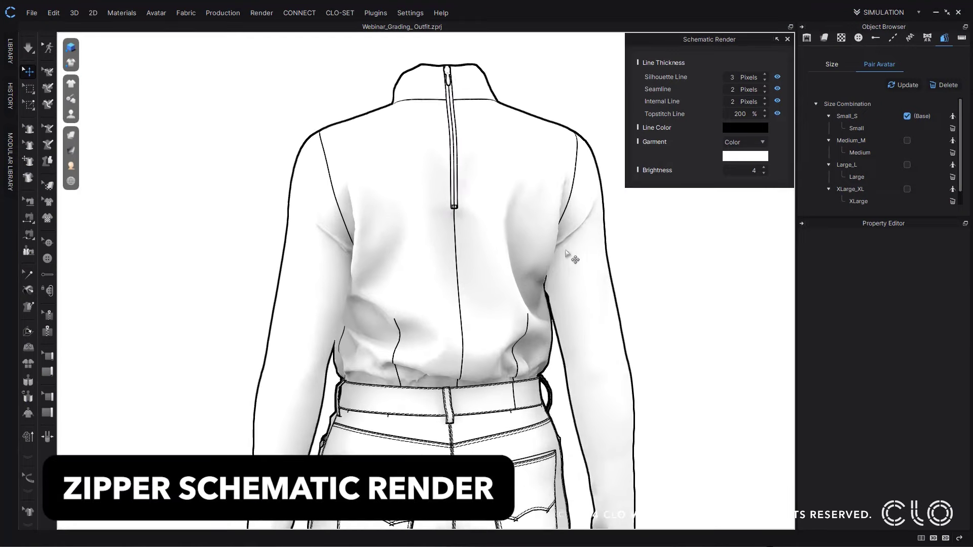
{"action": "scroll", "coordinate": [576, 258], "scroll_direction": "up", "scroll_amount": 4}
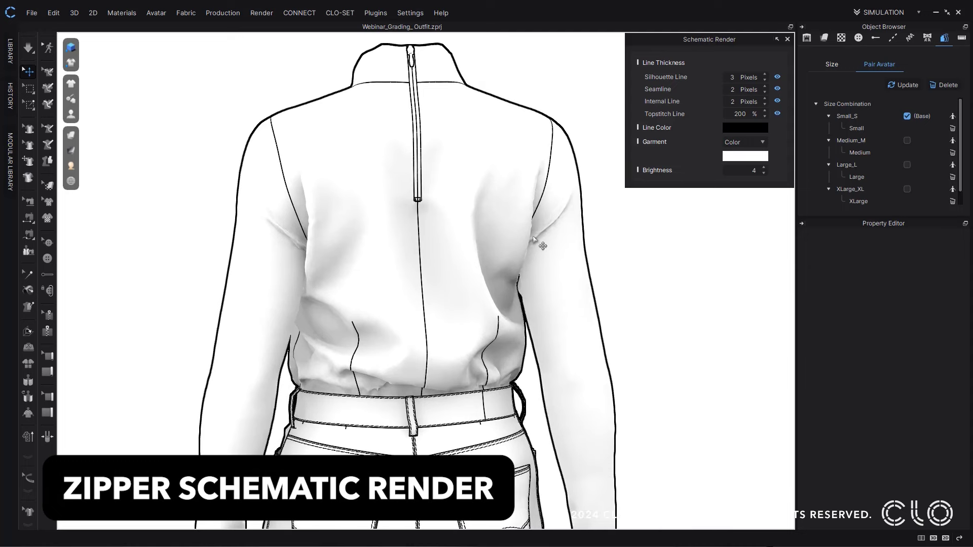
{"action": "scroll", "coordinate": [534, 237], "scroll_direction": "up", "scroll_amount": 2}
{"action": "scroll", "coordinate": [535, 239], "scroll_direction": "down", "scroll_amount": 1}
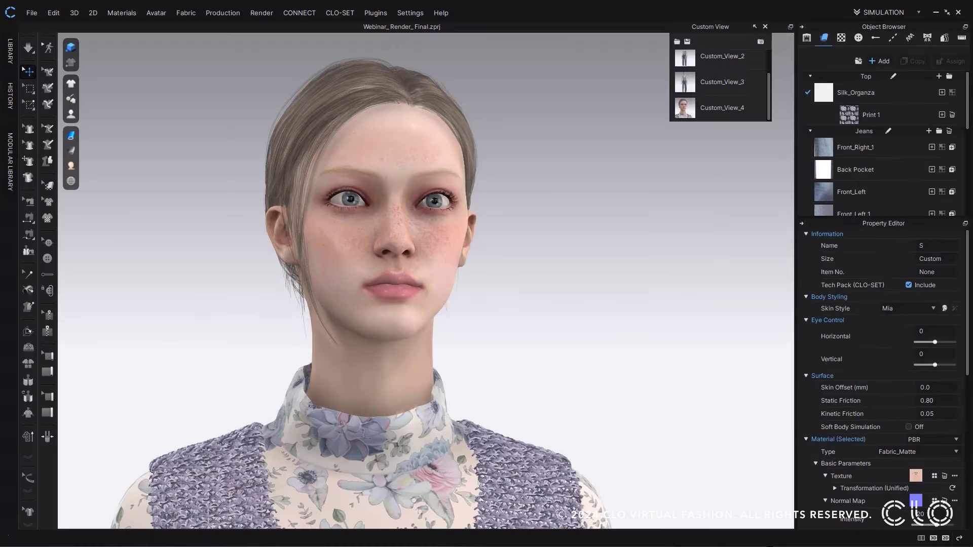
Step: Try darker eye colours for the avatar in the Style Configurator
{"action": "left_click", "coordinate": [944, 308]}
{"action": "left_click_drag", "start_coordinate": [888, 176], "coordinate": [652, 183]}
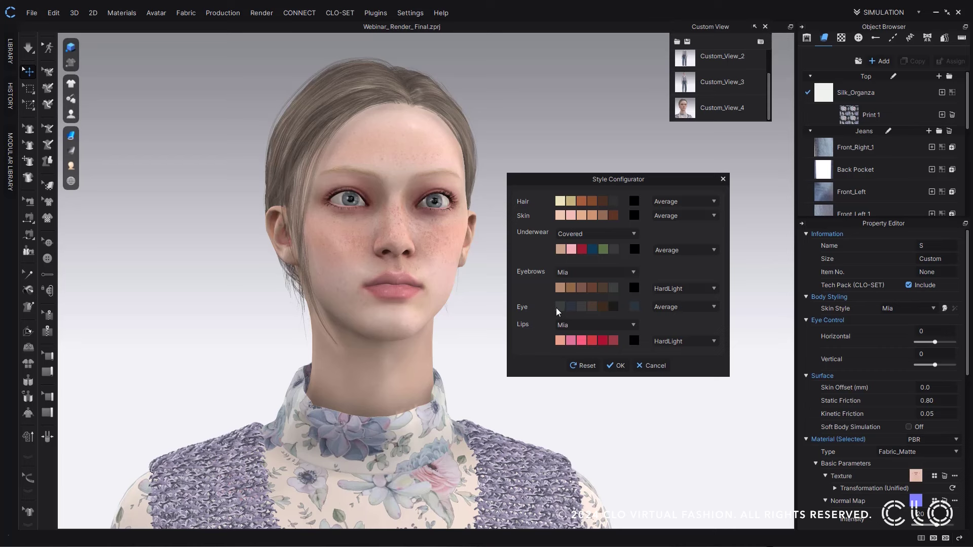
{"action": "left_click", "coordinate": [582, 308]}
{"action": "left_click", "coordinate": [602, 307]}
{"action": "left_click", "coordinate": [616, 308]}
{"action": "left_click", "coordinate": [634, 307]}
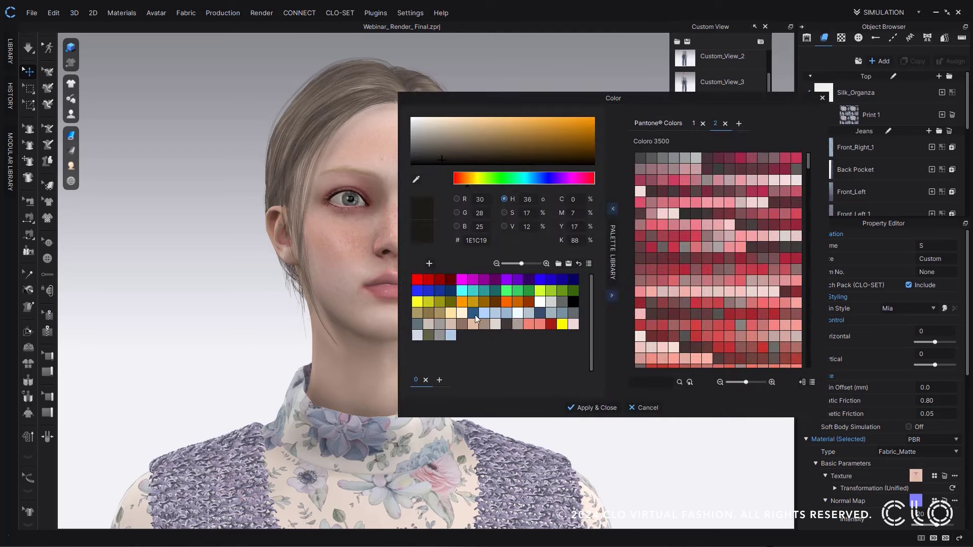
{"action": "left_click", "coordinate": [537, 324]}
{"action": "left_click", "coordinate": [601, 408]}
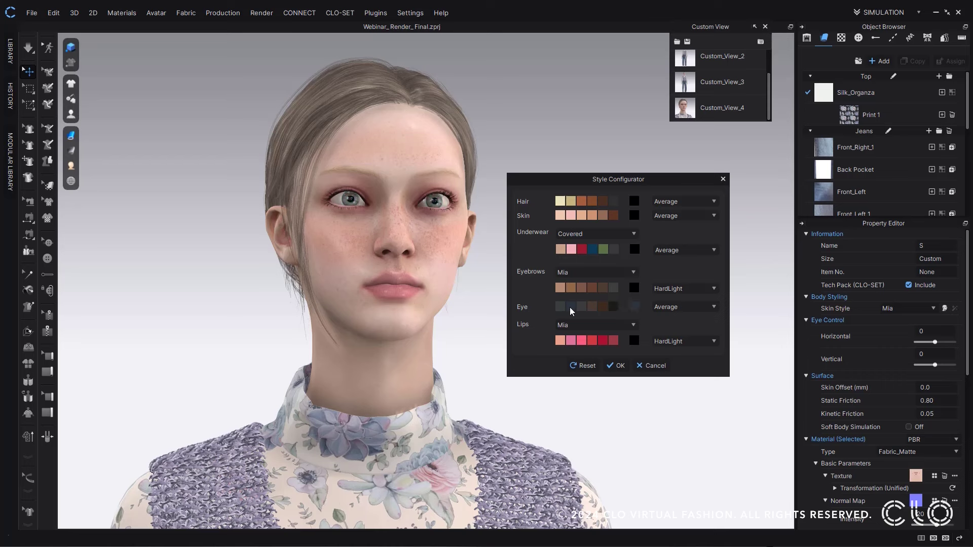
Step: Make the avatar's lips deep crimson and confirm the style
{"action": "left_click", "coordinate": [602, 341]}
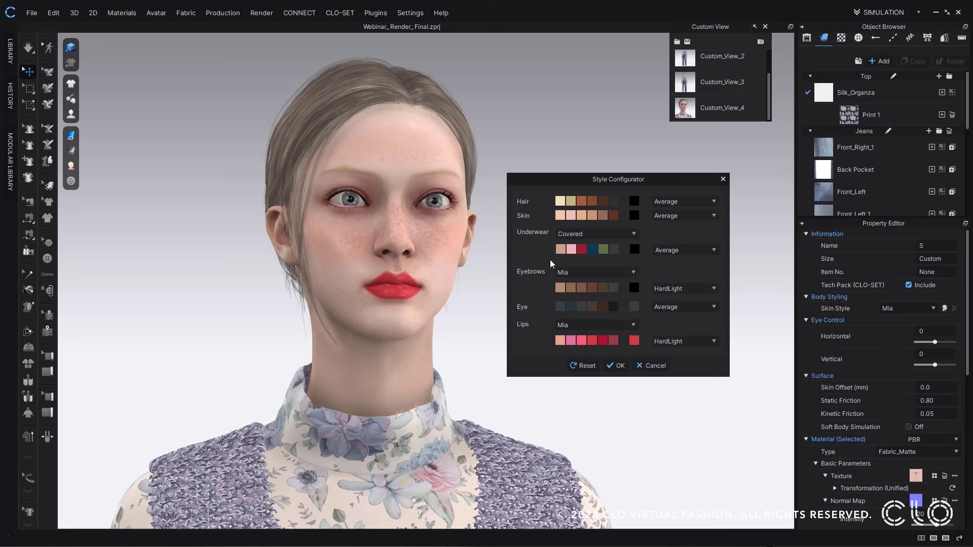
{"action": "left_click", "coordinate": [604, 342]}
{"action": "left_click", "coordinate": [616, 365]}
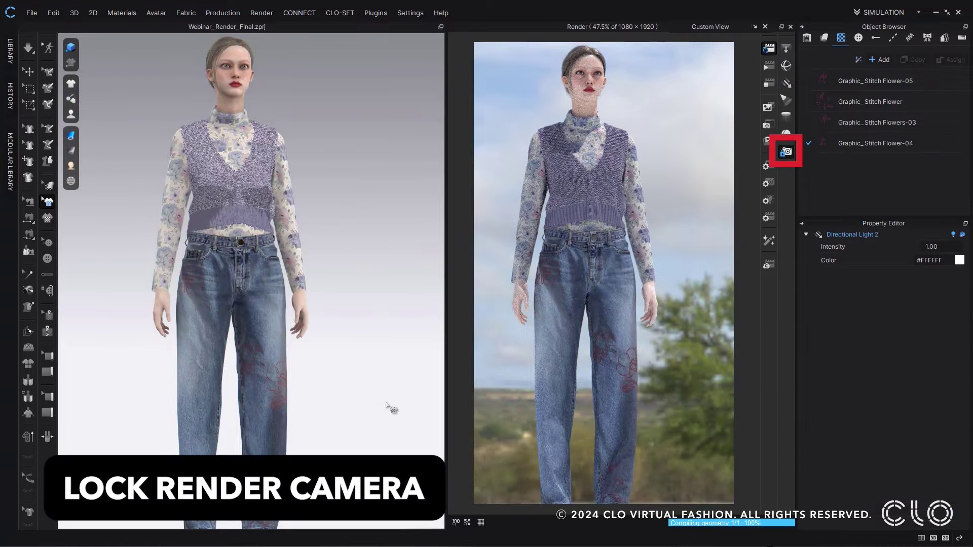
Step: Move the directional light from the feet to above the avatar's head
{"action": "scroll", "coordinate": [360, 433], "scroll_direction": "down", "scroll_amount": 5}
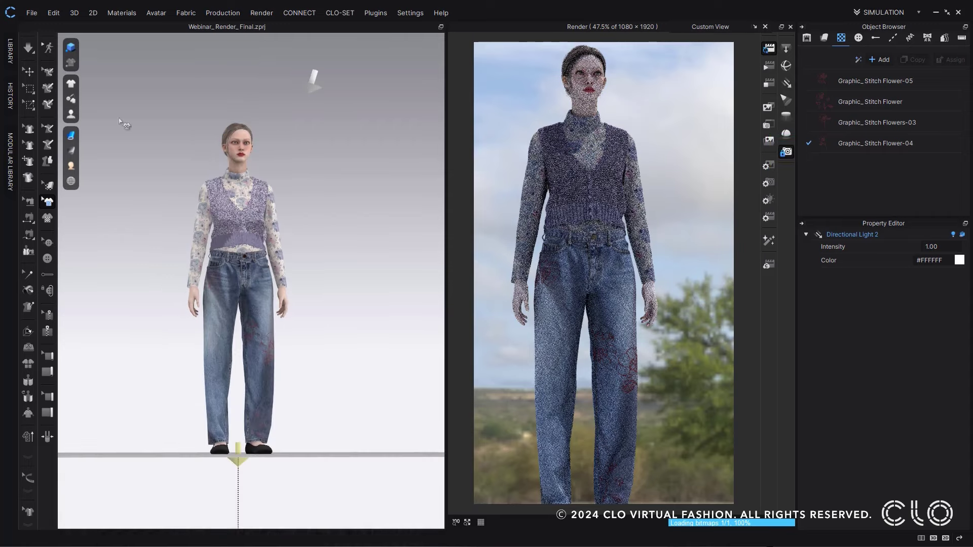
{"action": "key", "text": "q"}
{"action": "left_click_drag", "start_coordinate": [239, 436], "coordinate": [244, 46]}
{"action": "right_click_drag", "start_coordinate": [243, 45], "coordinate": [369, 184]}
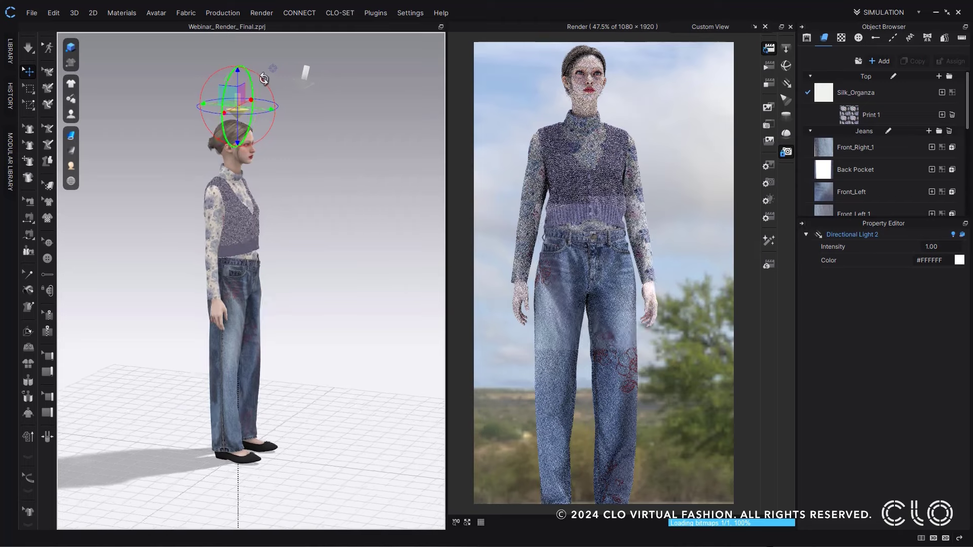
{"action": "left_click_drag", "start_coordinate": [265, 80], "coordinate": [360, 169]}
{"action": "right_click_drag", "start_coordinate": [360, 170], "coordinate": [233, 104]}
{"action": "left_click_drag", "start_coordinate": [234, 103], "coordinate": [206, 44]}
Step: Tint Directional Light 2 a pale peach colour
{"action": "left_click", "coordinate": [787, 68]}
{"action": "left_click", "coordinate": [959, 430]}
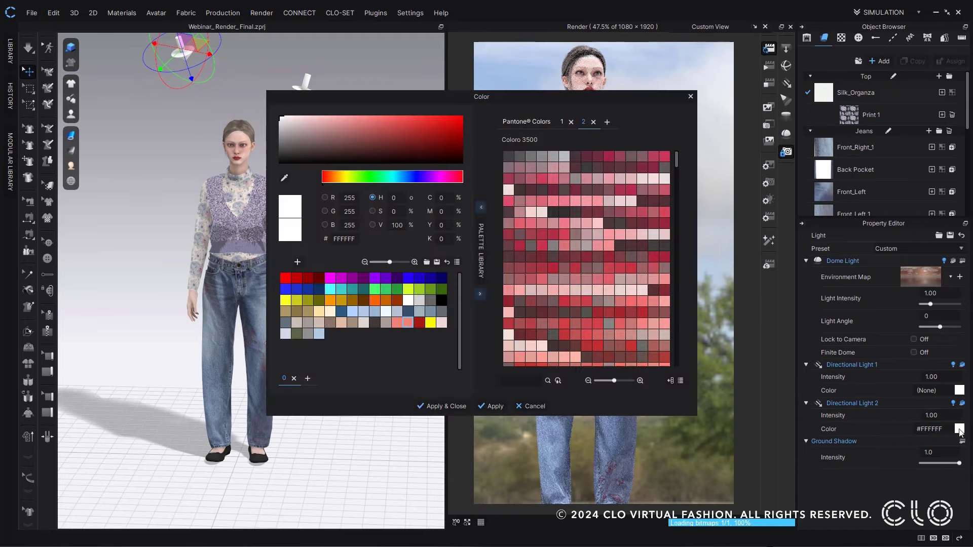
{"action": "left_click", "coordinate": [325, 316]}
{"action": "left_click", "coordinate": [442, 406]}
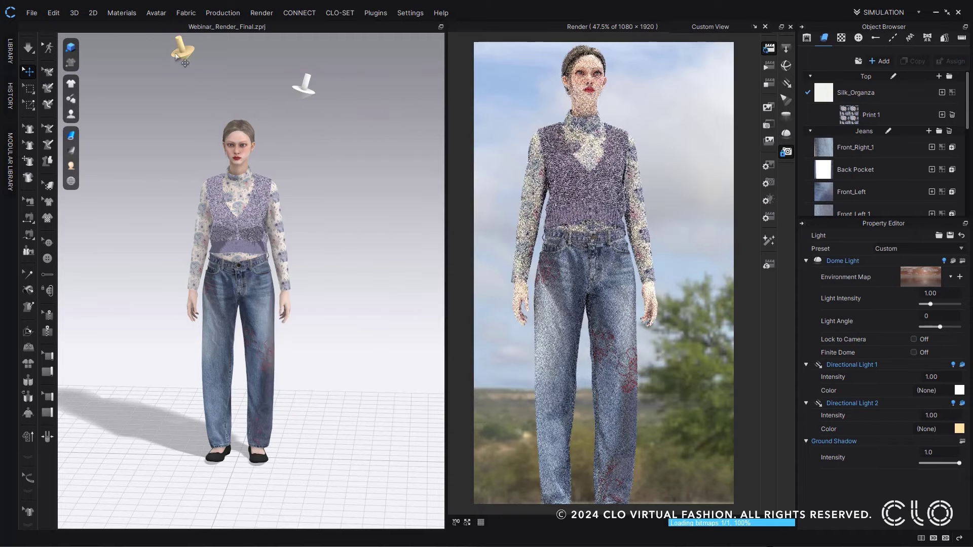
Step: Set the other light's colour to tan, then change it to white
{"action": "left_click", "coordinate": [307, 85]}
{"action": "left_click", "coordinate": [959, 260]}
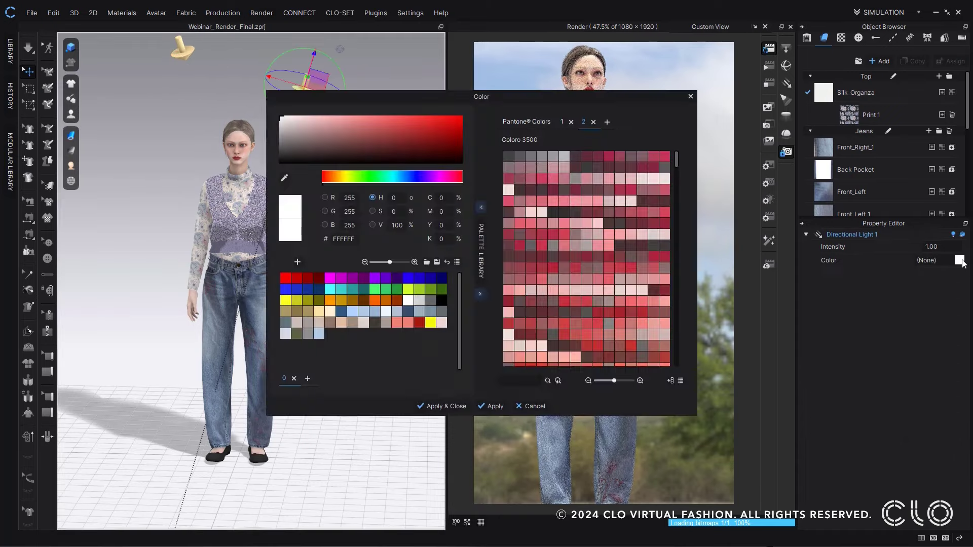
{"action": "left_click", "coordinate": [341, 322]}
{"action": "left_click", "coordinate": [442, 406]}
{"action": "left_click", "coordinate": [369, 243]}
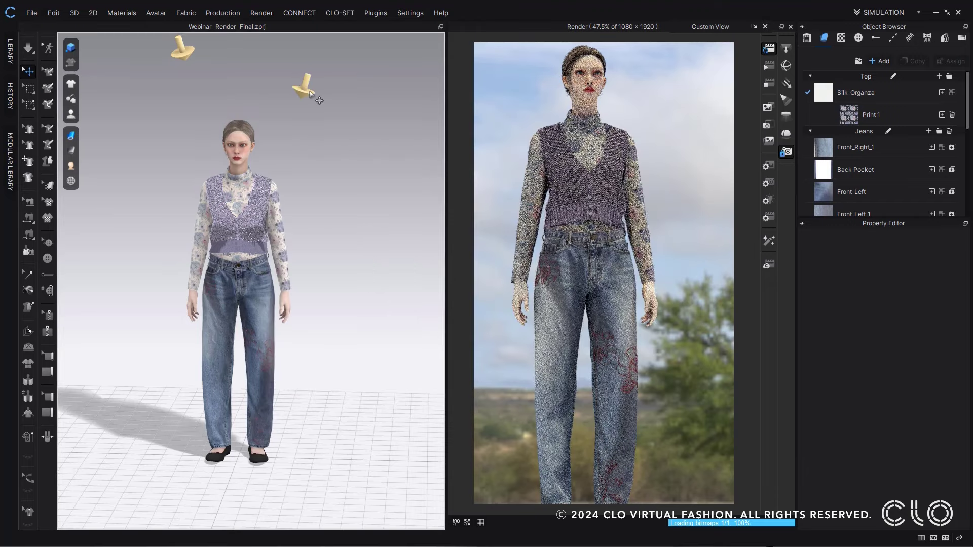
{"action": "left_click", "coordinate": [307, 85]}
{"action": "left_click", "coordinate": [960, 261]}
{"action": "left_click", "coordinate": [281, 116]}
{"action": "left_click", "coordinate": [442, 406]}
{"action": "left_click", "coordinate": [356, 317]}
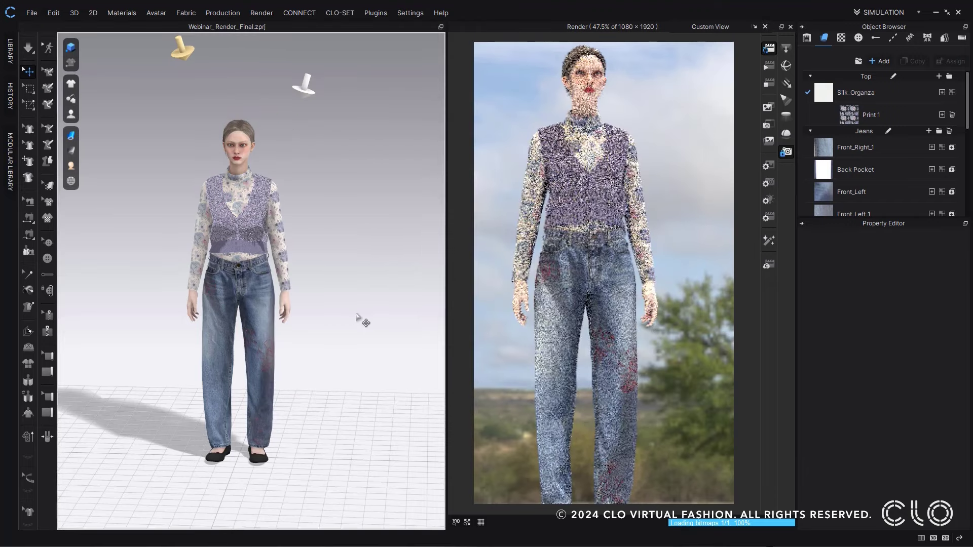
Step: Switch the camera to the saved Custom_View_3
{"action": "left_click", "coordinate": [754, 27]}
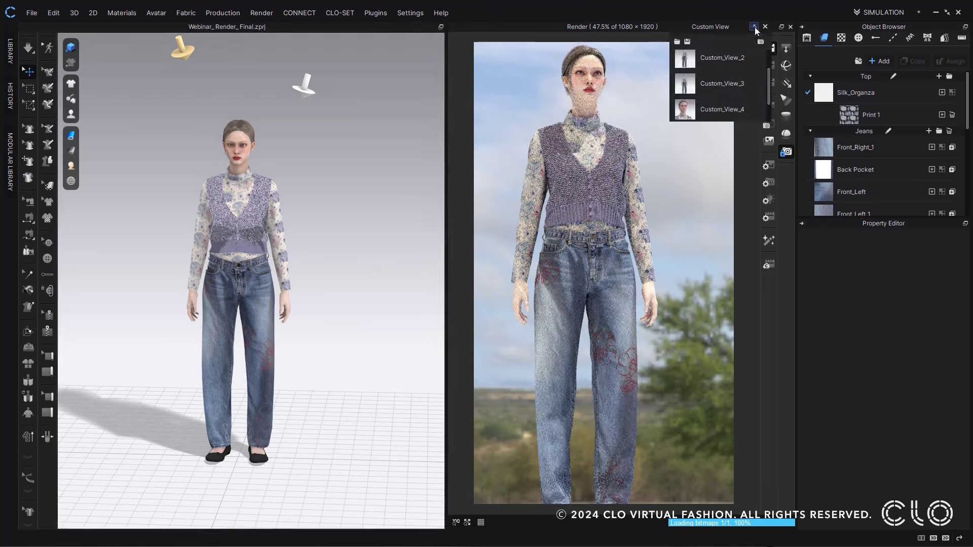
{"action": "left_click", "coordinate": [755, 81]}
{"action": "left_click", "coordinate": [753, 27]}
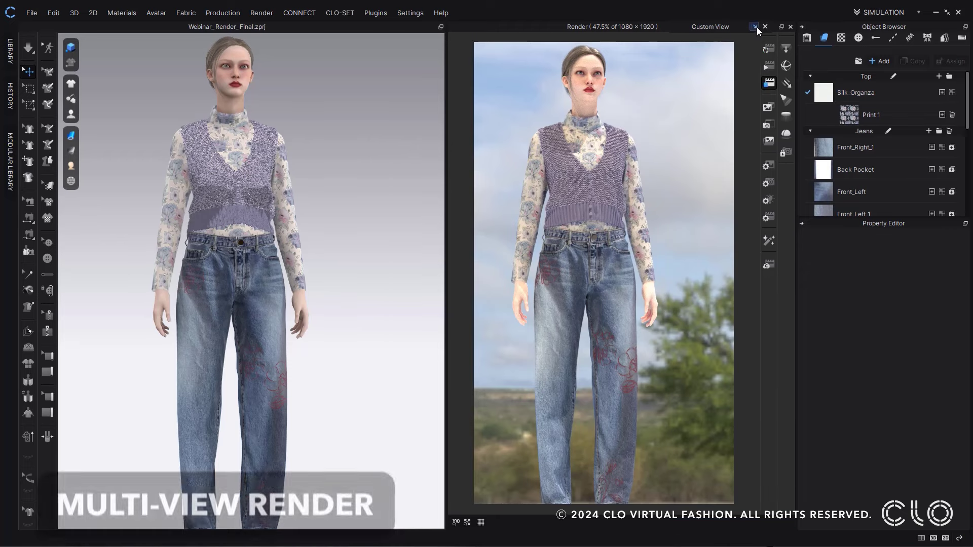
Step: Set the image render Viewpoint to Custom Views and enable Panoramic Custom Views
{"action": "left_click", "coordinate": [755, 26]}
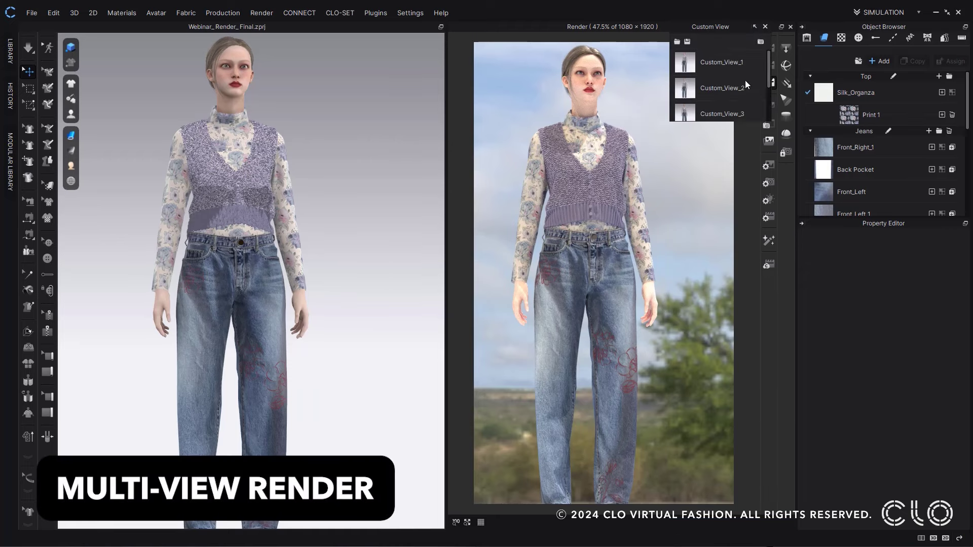
{"action": "scroll", "coordinate": [732, 64], "scroll_direction": "down", "scroll_amount": 2}
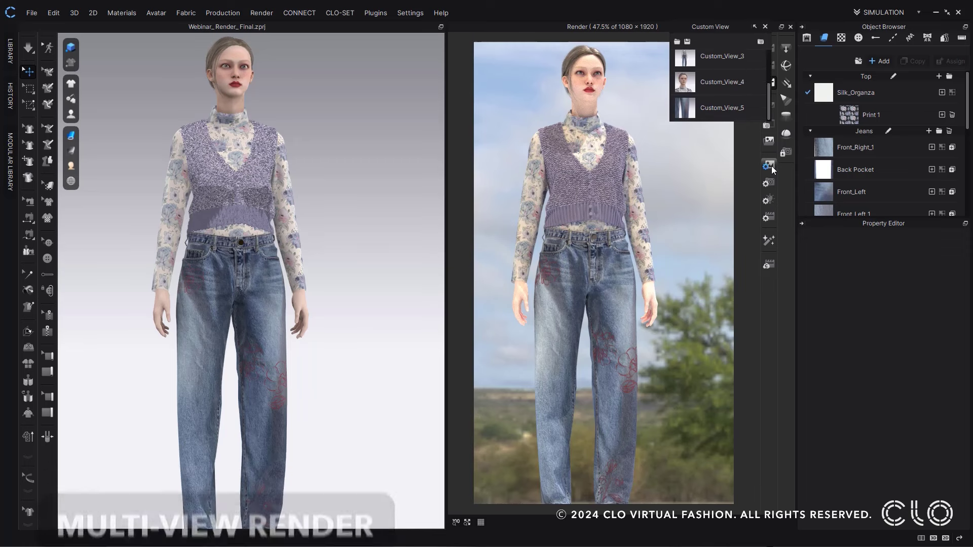
{"action": "left_click", "coordinate": [771, 165]}
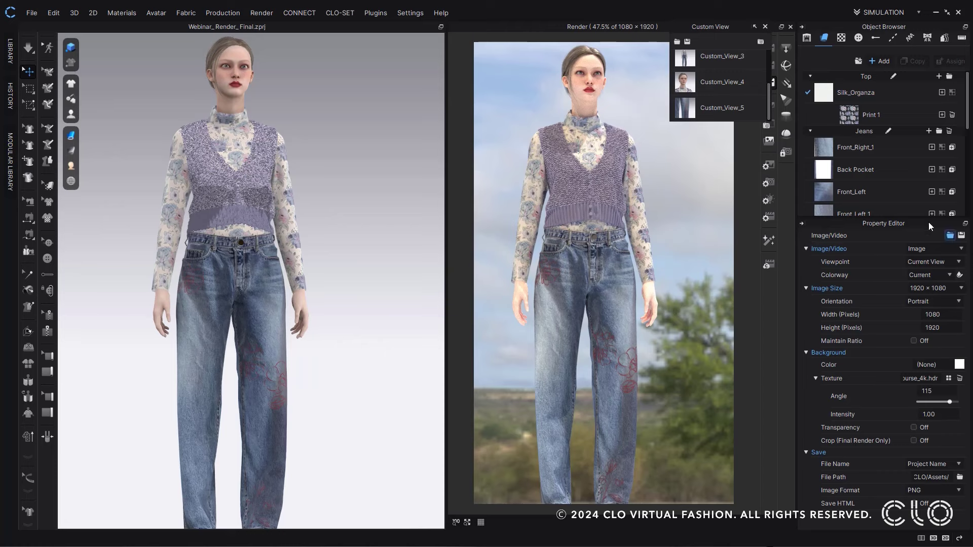
{"action": "left_click", "coordinate": [932, 277]}
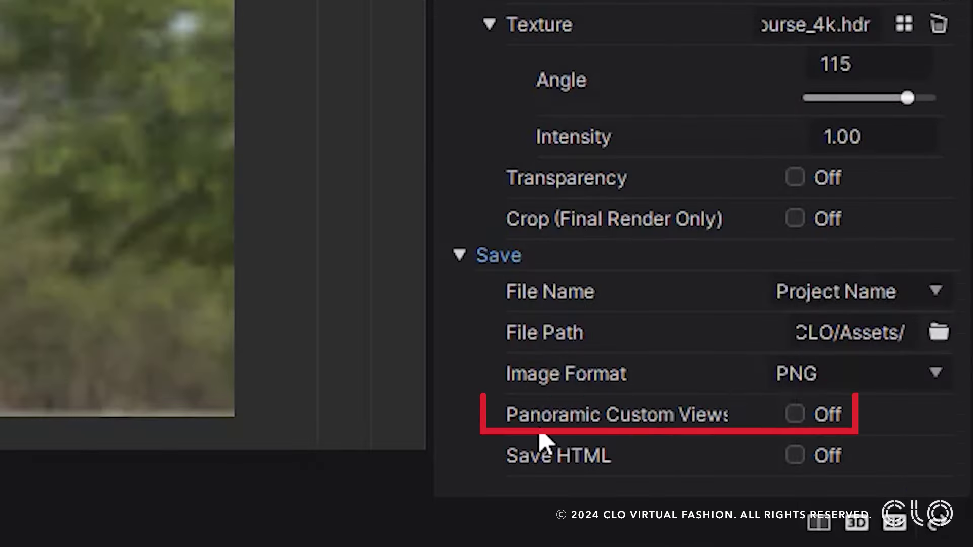
{"action": "left_click", "coordinate": [795, 415]}
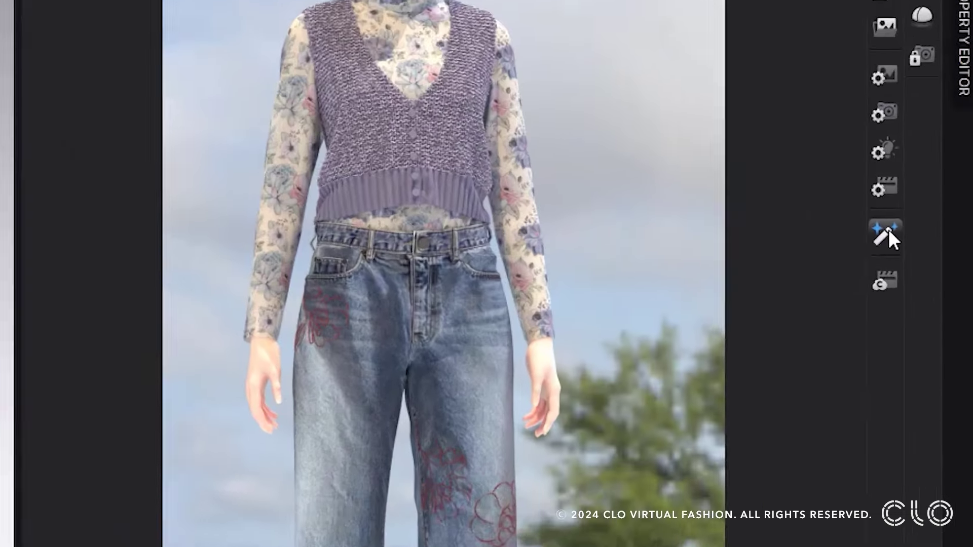
Step: In AI Avatar Studio, set gender Female, age 30 and ethnicity Caucasian
{"action": "left_click", "coordinate": [874, 229]}
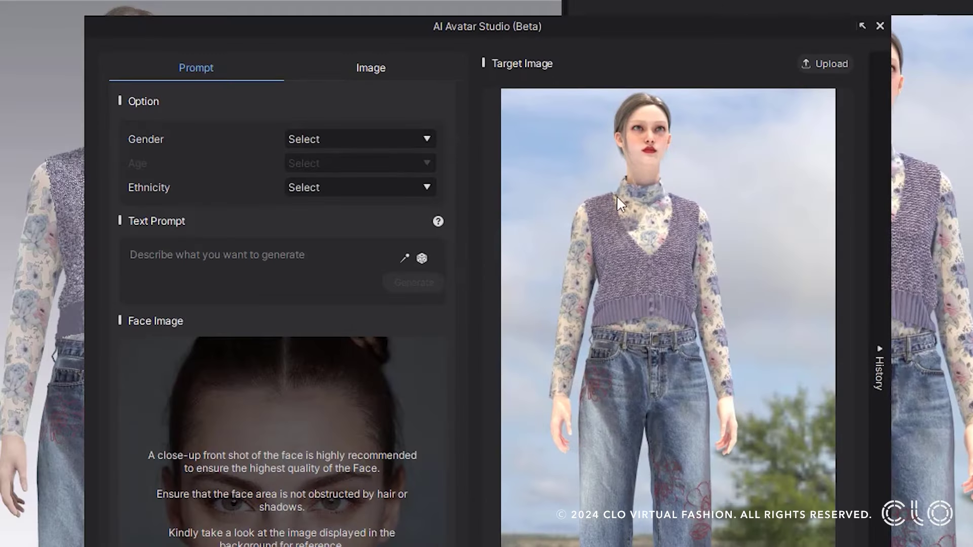
{"action": "left_click", "coordinate": [385, 139]}
{"action": "left_click", "coordinate": [400, 178]}
{"action": "left_click", "coordinate": [397, 163]}
{"action": "left_click", "coordinate": [380, 218]}
{"action": "left_click", "coordinate": [382, 187]}
{"action": "left_click", "coordinate": [369, 228]}
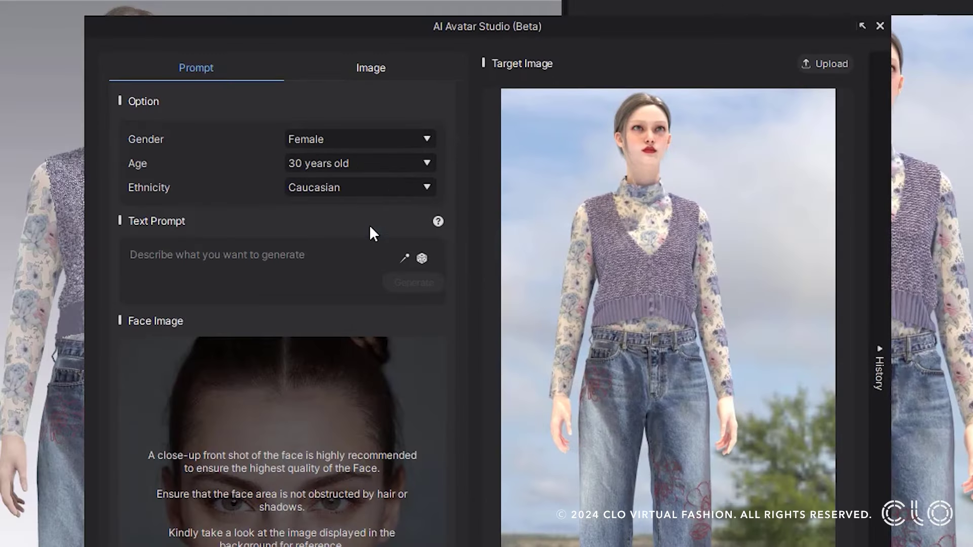
Step: Randomize the prompt, edit it to 'large wide' eyes and 'long thick' eyelashes, and generate
{"action": "left_click", "coordinate": [426, 261]}
{"action": "left_click", "coordinate": [426, 260]}
{"action": "left_click", "coordinate": [422, 259]}
{"action": "left_click", "coordinate": [248, 255]}
{"action": "type", "text": "large wide eyes,"}
{"action": "double_click", "coordinate": [191, 268]}
{"action": "type", "text": "long thick"}
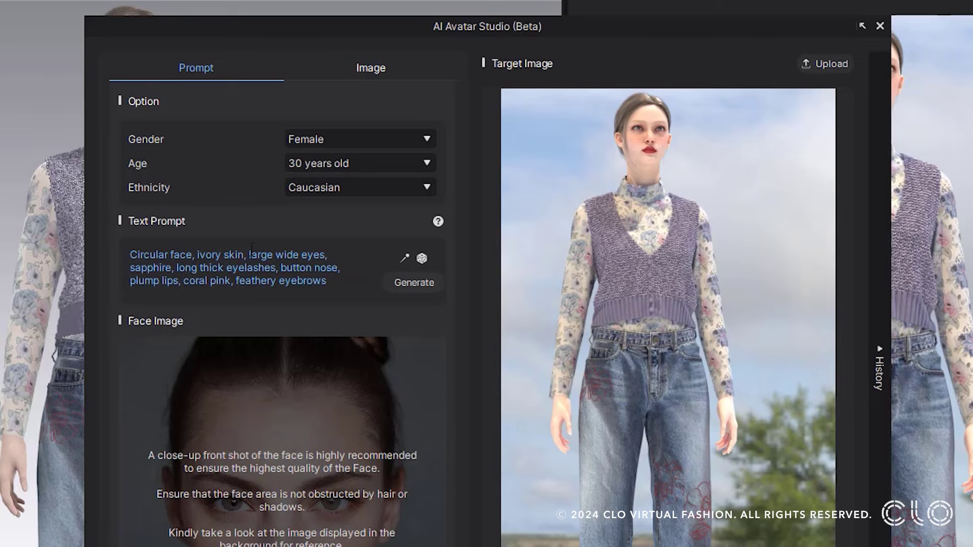
{"action": "left_click", "coordinate": [417, 283]}
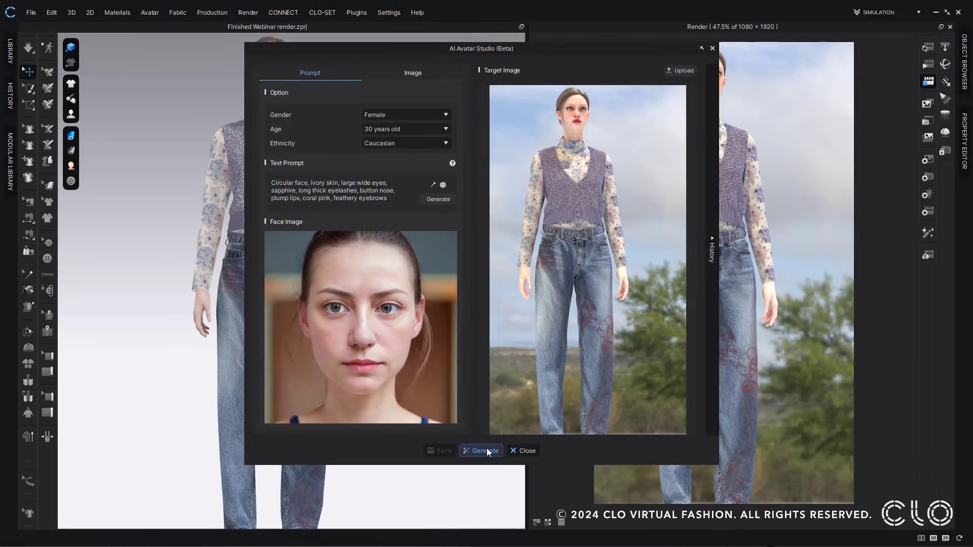
Step: Swap the generated face onto the render, then switch ethnicity to African with a randomized prompt
{"action": "left_click", "coordinate": [487, 449]}
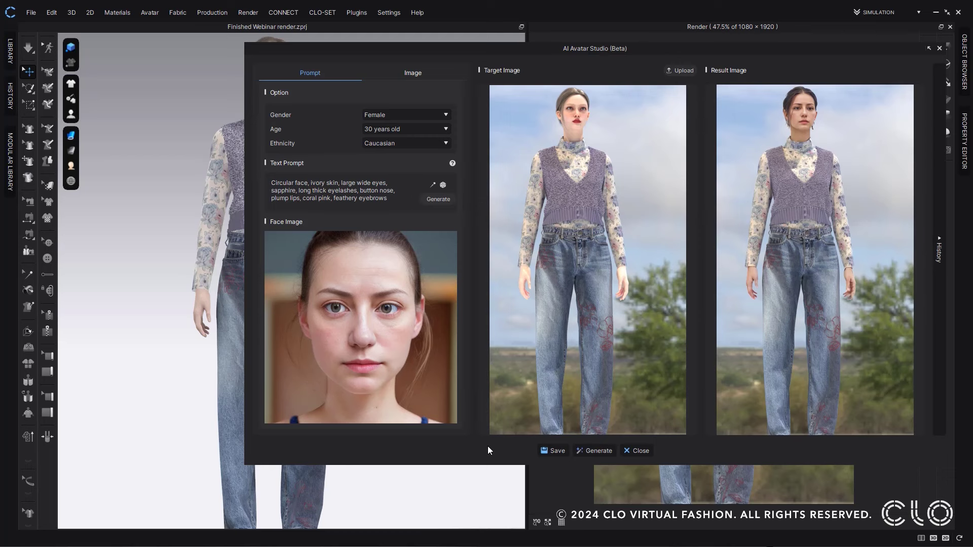
{"action": "left_click", "coordinate": [436, 144]}
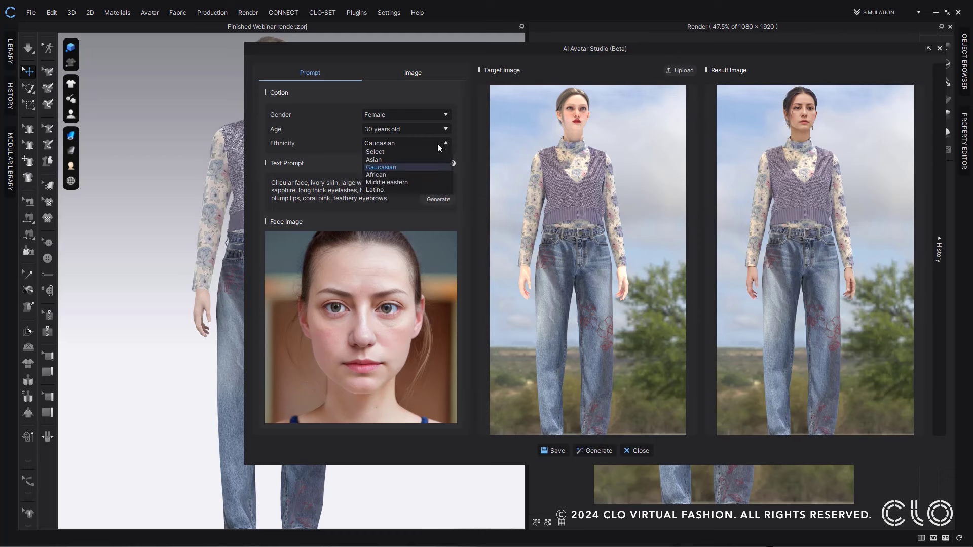
{"action": "left_click", "coordinate": [421, 175]}
{"action": "left_click", "coordinate": [443, 185]}
{"action": "left_click", "coordinate": [443, 185]}
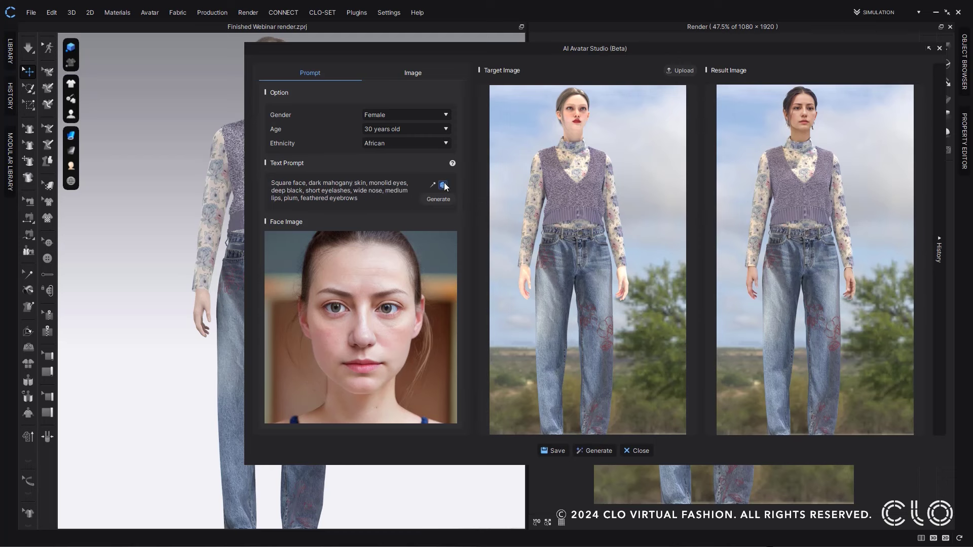
{"action": "left_click", "coordinate": [443, 185]}
Step: Generate the African face, swap it onto the render, and switch to the Image source
{"action": "left_click", "coordinate": [446, 198]}
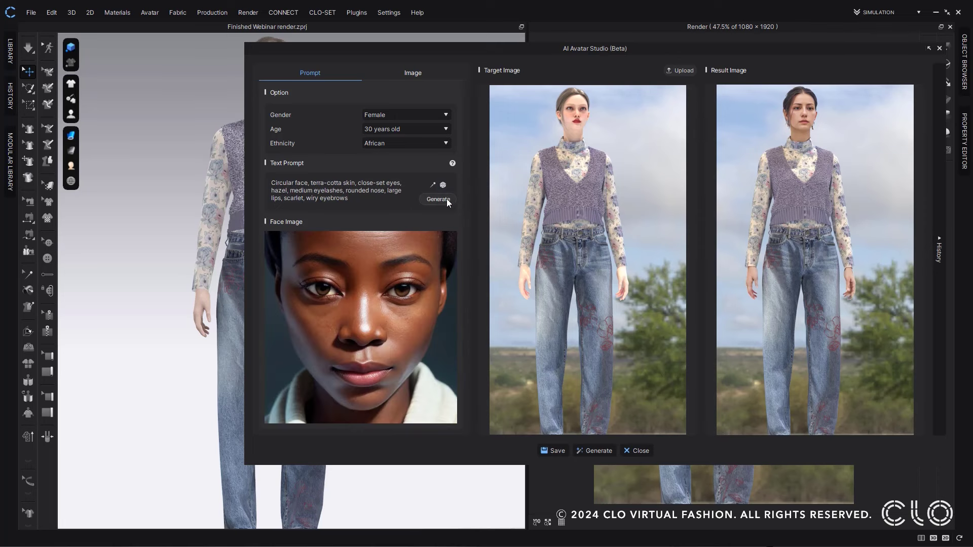
{"action": "left_click", "coordinate": [606, 452]}
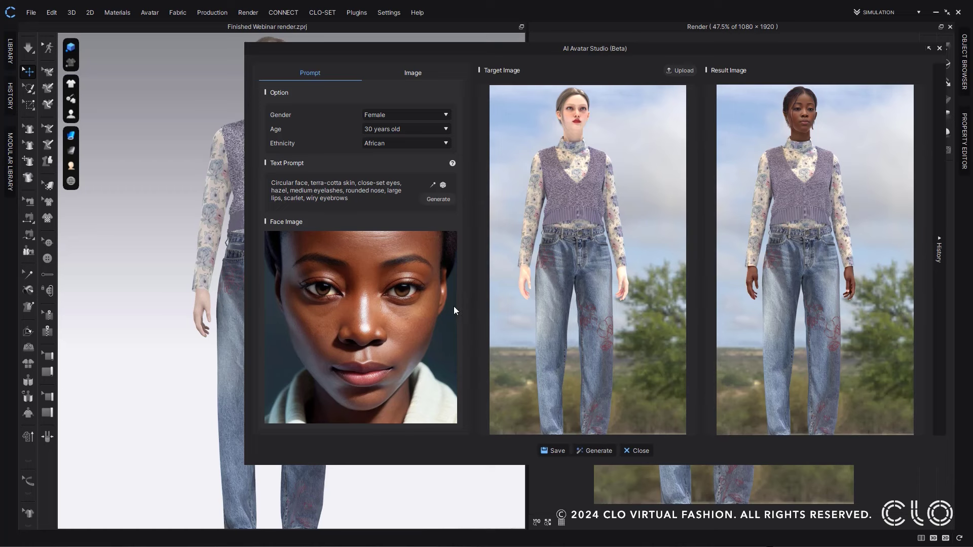
{"action": "left_click", "coordinate": [413, 73]}
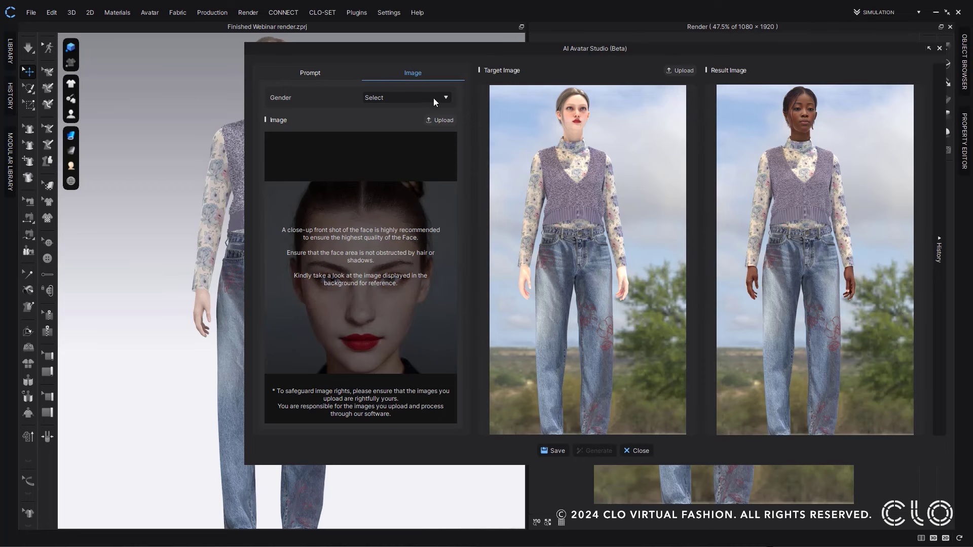
Step: Upload IMG_0952 as the face photo, set gender to Female, and generate the avatar
{"action": "left_click", "coordinate": [445, 120]}
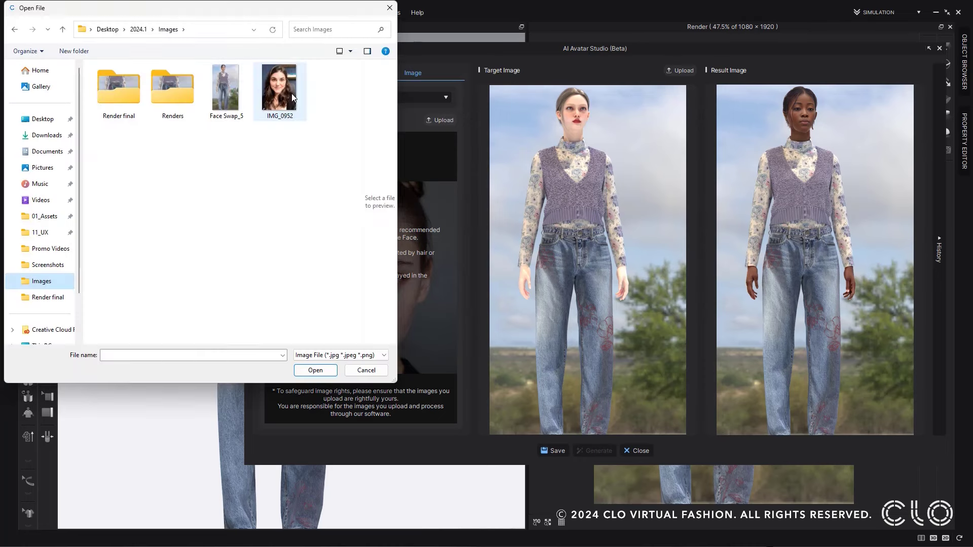
{"action": "left_click", "coordinate": [291, 93]}
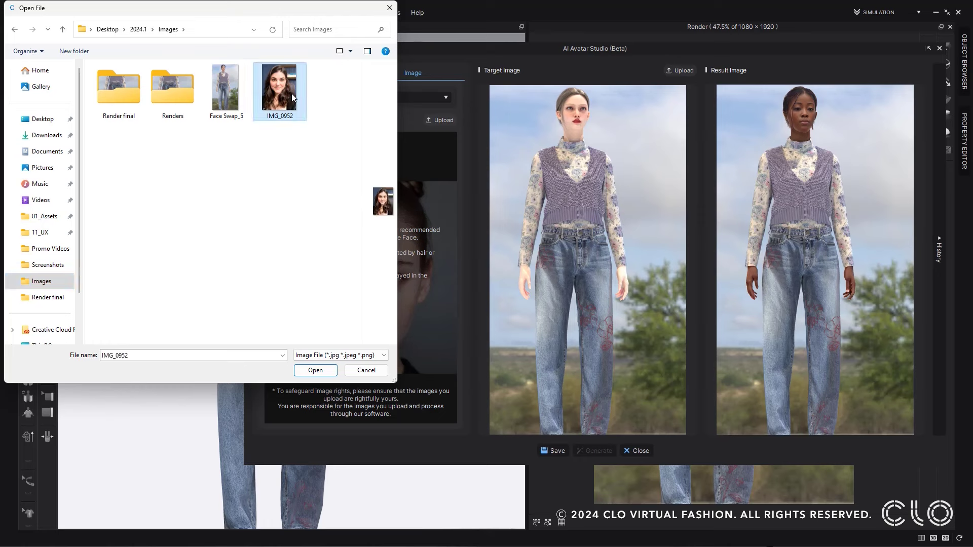
{"action": "left_click", "coordinate": [316, 371]}
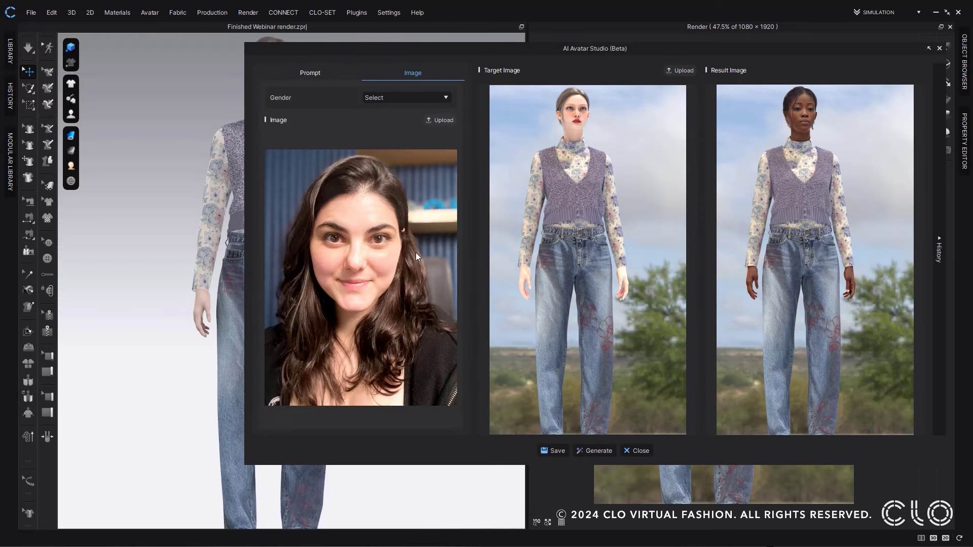
{"action": "left_click", "coordinate": [435, 99]}
{"action": "left_click", "coordinate": [415, 121]}
{"action": "left_click", "coordinate": [596, 451]}
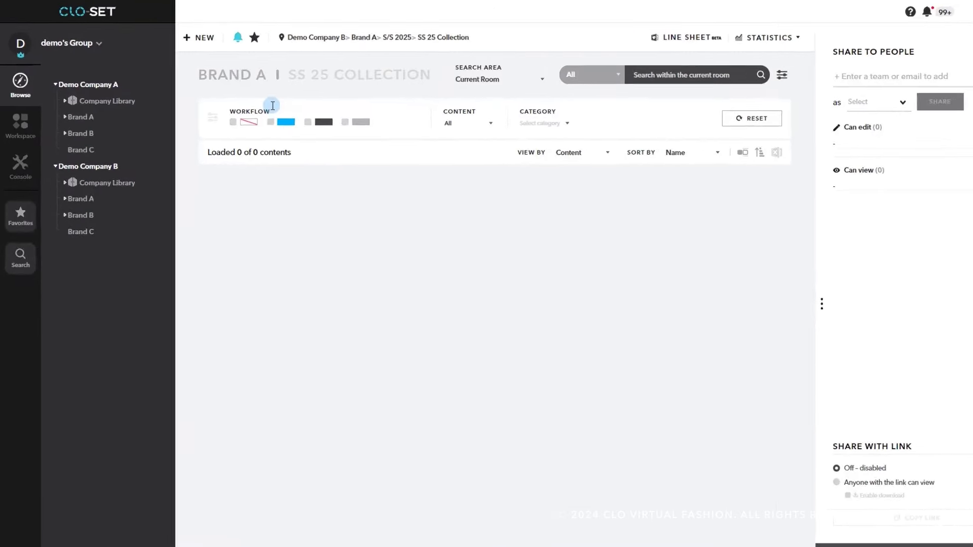
Step: Upload the shirt print project and both fabric files, then drag in the jeans and full-set files
{"action": "left_click", "coordinate": [255, 53]}
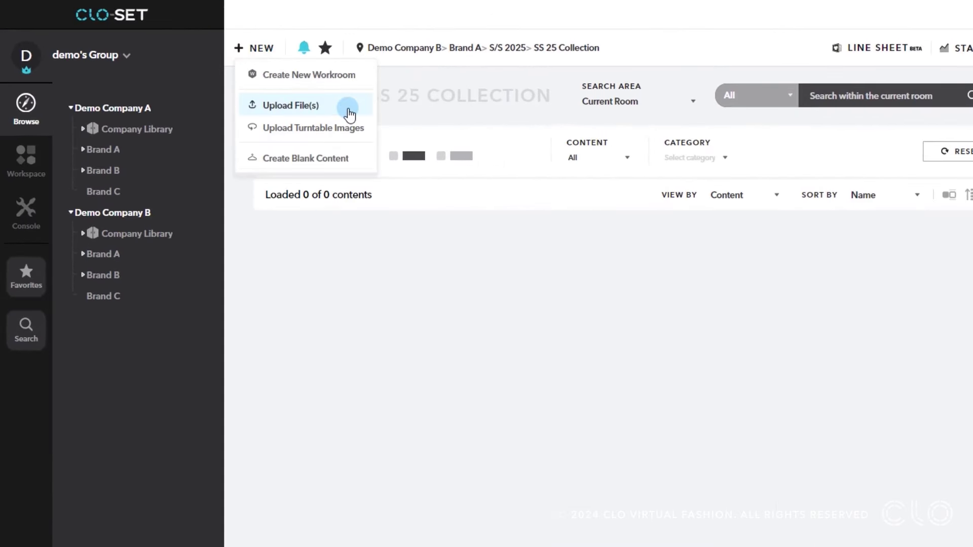
{"action": "left_click", "coordinate": [350, 112]}
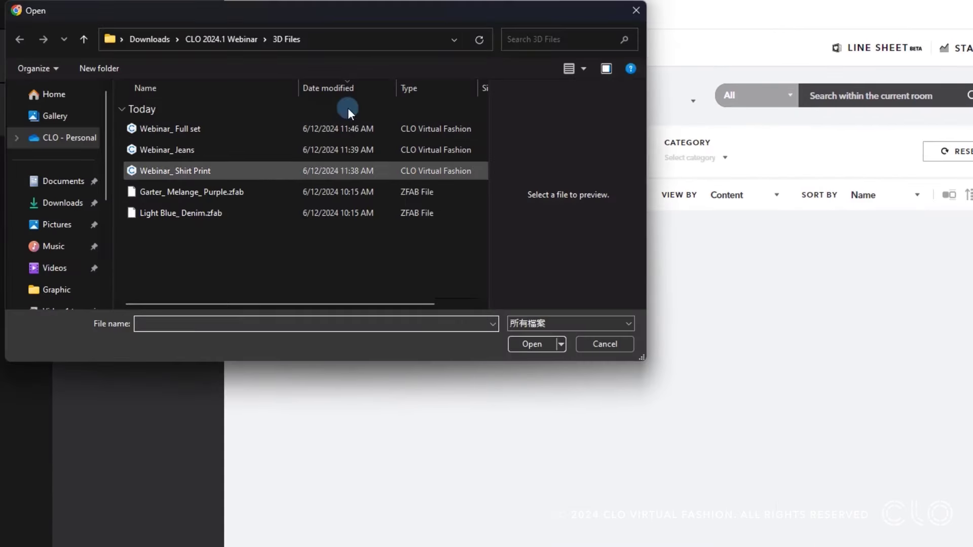
{"action": "left_click_drag", "start_coordinate": [298, 232], "coordinate": [270, 175]}
{"action": "left_click", "coordinate": [527, 343]}
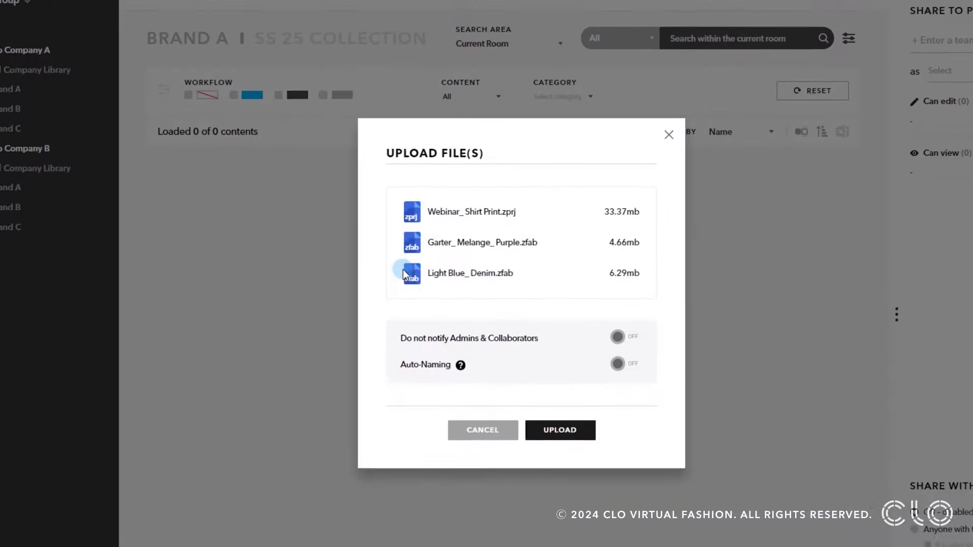
{"action": "left_click", "coordinate": [580, 433]}
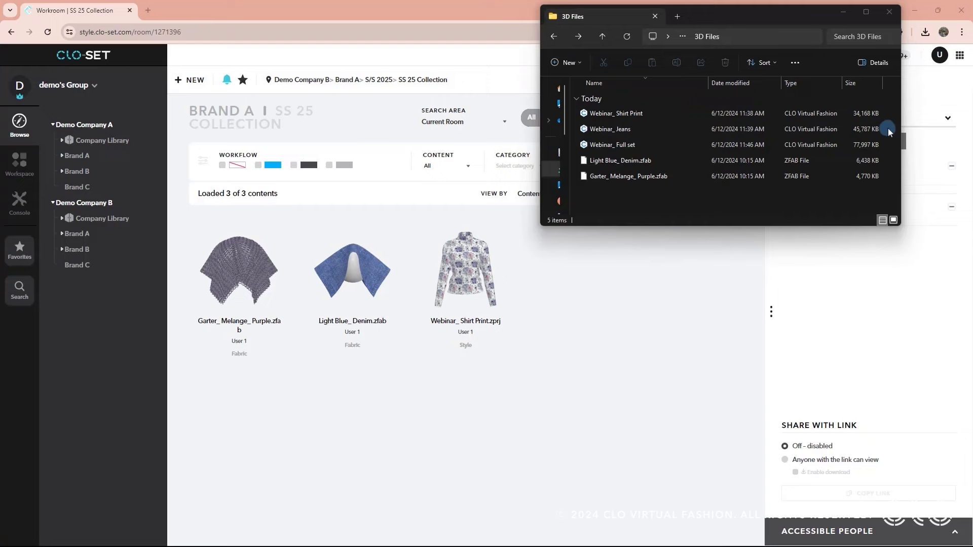
{"action": "left_click_drag", "start_coordinate": [888, 132], "coordinate": [669, 344]}
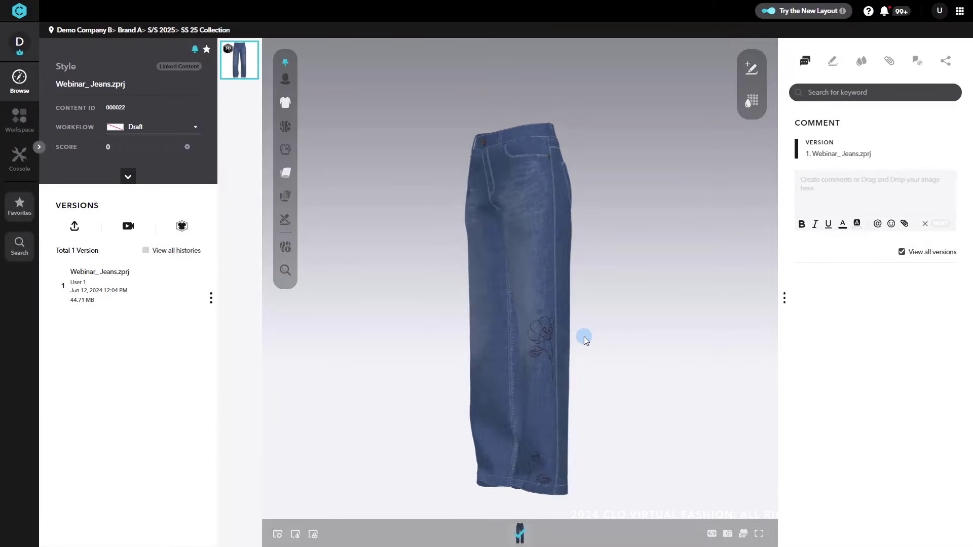
Step: Show the jeans on the avatar with the strain map, then paste and post the fit comments
{"action": "left_click_drag", "start_coordinate": [583, 337], "coordinate": [652, 341]}
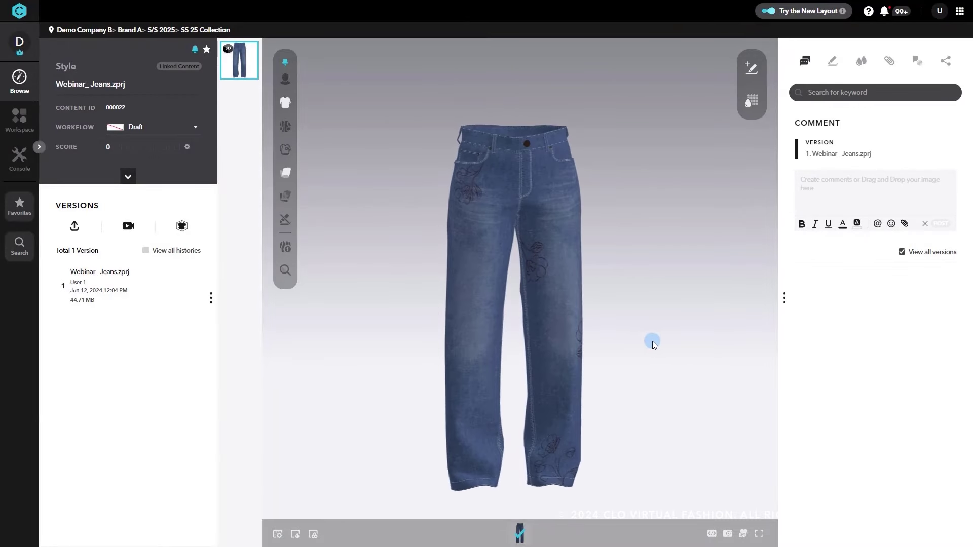
{"action": "left_click", "coordinate": [290, 84]}
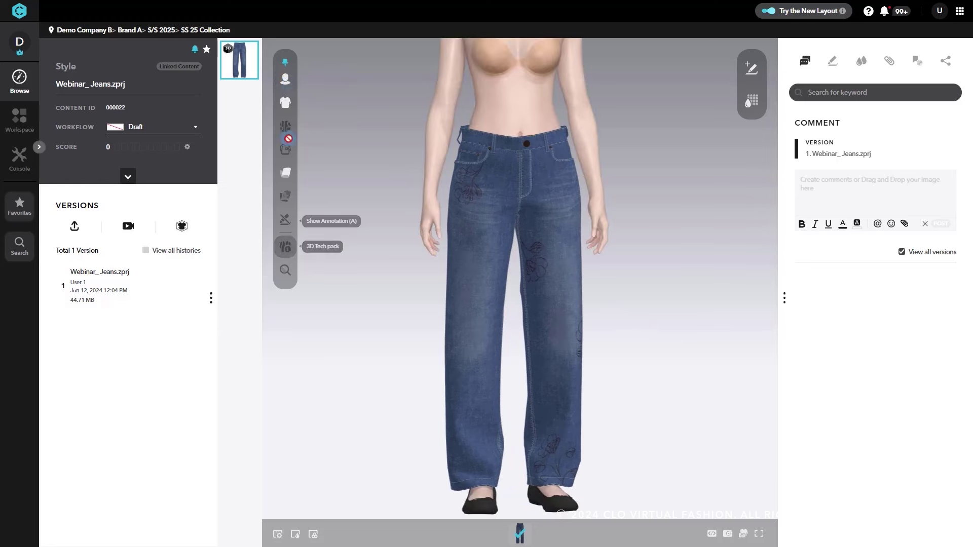
{"action": "left_click", "coordinate": [287, 199]}
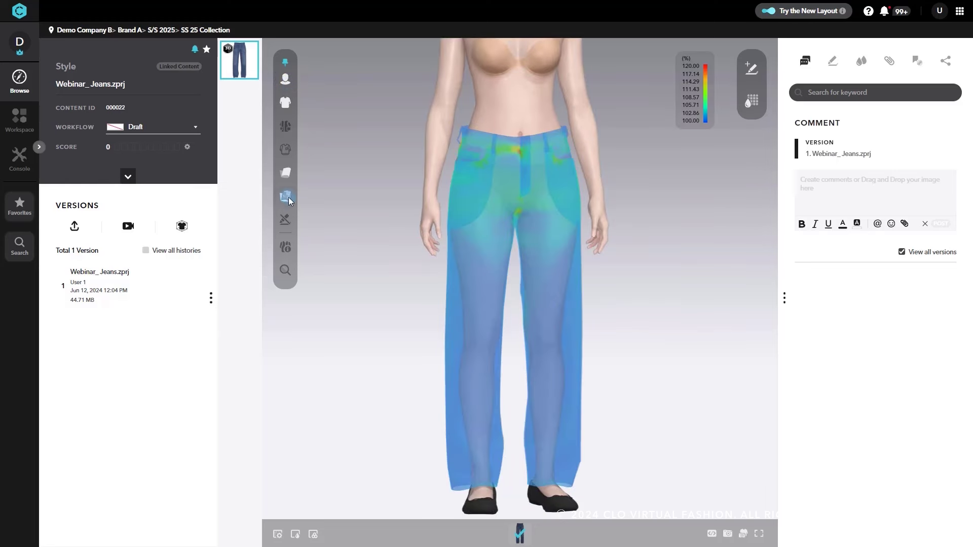
{"action": "left_click_drag", "start_coordinate": [721, 380], "coordinate": [695, 374]}
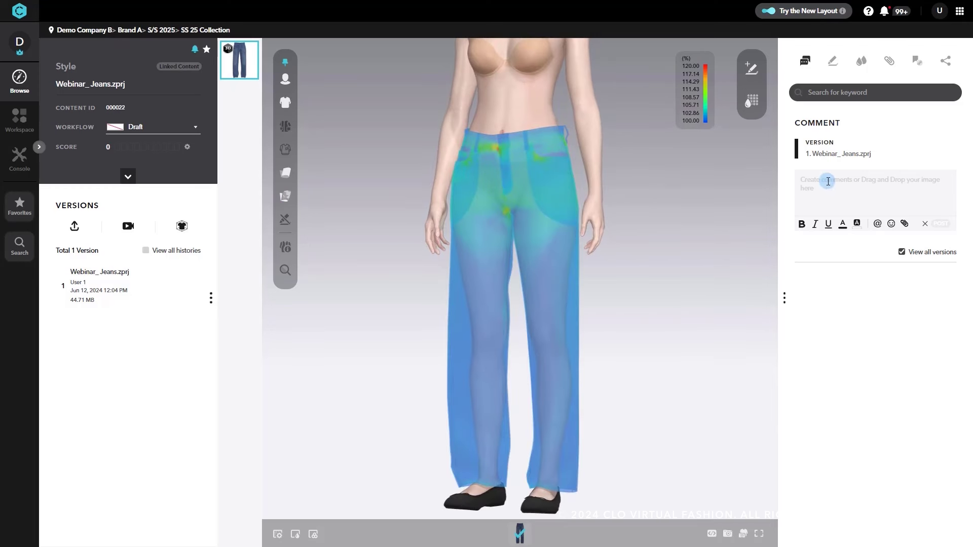
{"action": "type", "text": "here are the comment:  - the hip level is fit to the body - recommend to shorten the length to 1.5cm - recommend to enlarge the print for 120%"}
{"action": "left_click", "coordinate": [949, 235]}
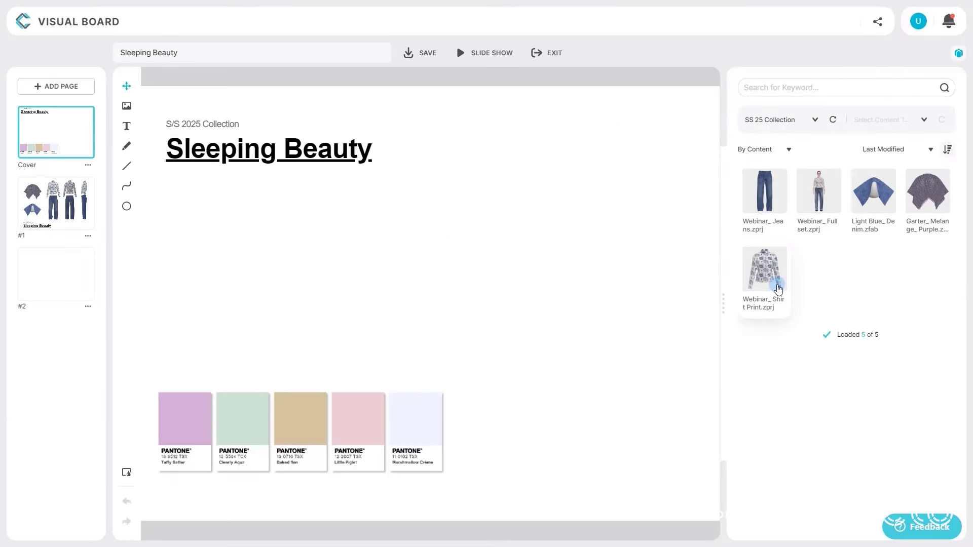
Step: Place the Shirt Print garment image on the Sleeping Beauty cover page
{"action": "left_click_drag", "start_coordinate": [778, 288], "coordinate": [211, 285]}
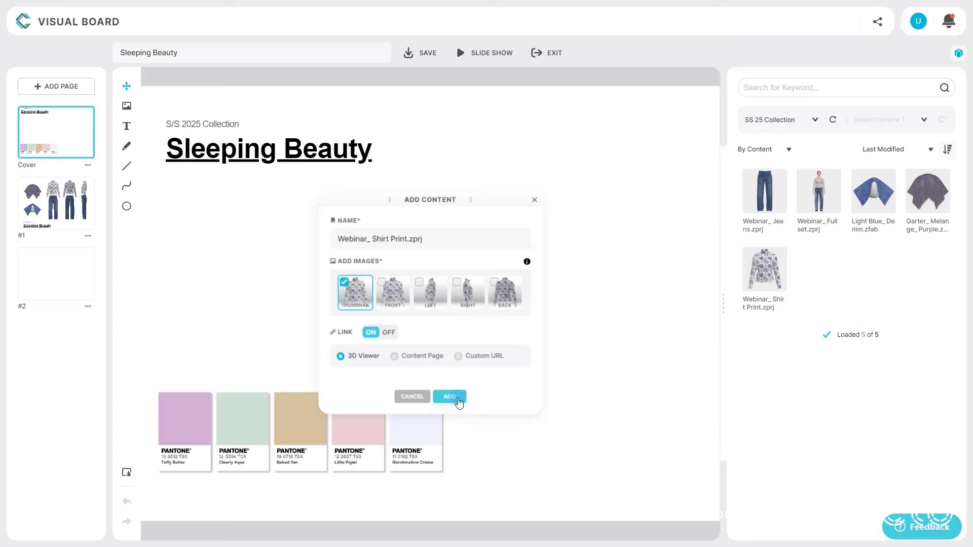
{"action": "left_click", "coordinate": [451, 397]}
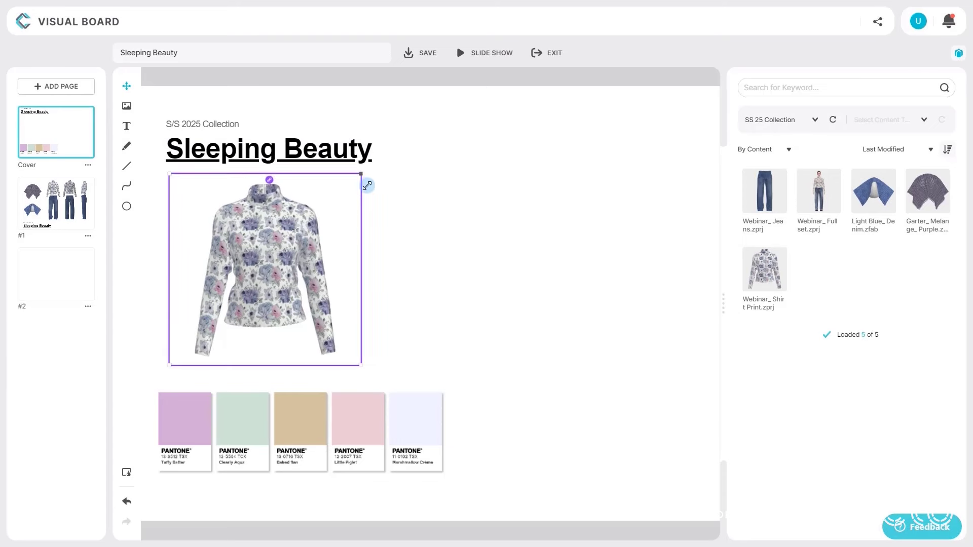
{"action": "left_click", "coordinate": [434, 229]}
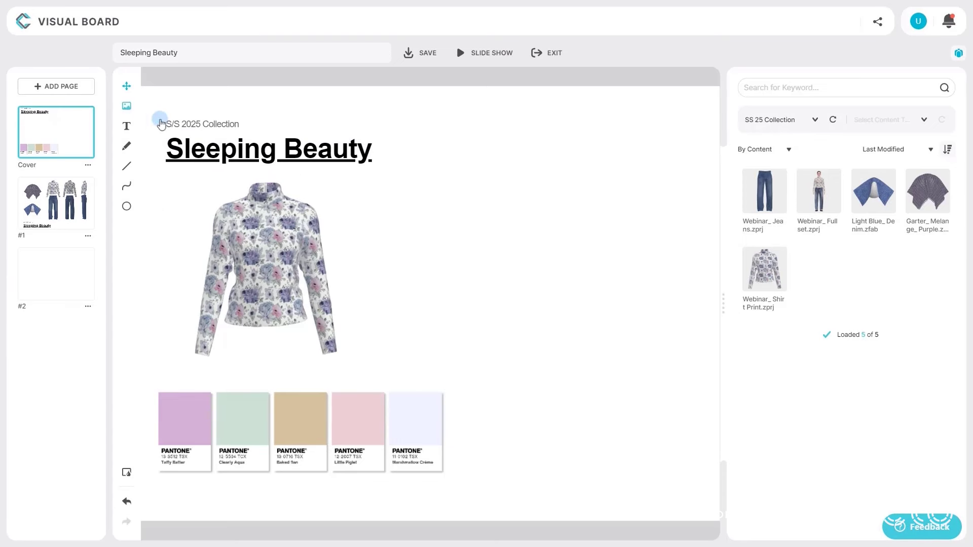
Step: Insert the full-outfit render image and enlarge it beside the shirt on the page's right side
{"action": "left_click", "coordinate": [127, 106]}
{"action": "left_click", "coordinate": [557, 300]}
{"action": "left_click", "coordinate": [145, 112]}
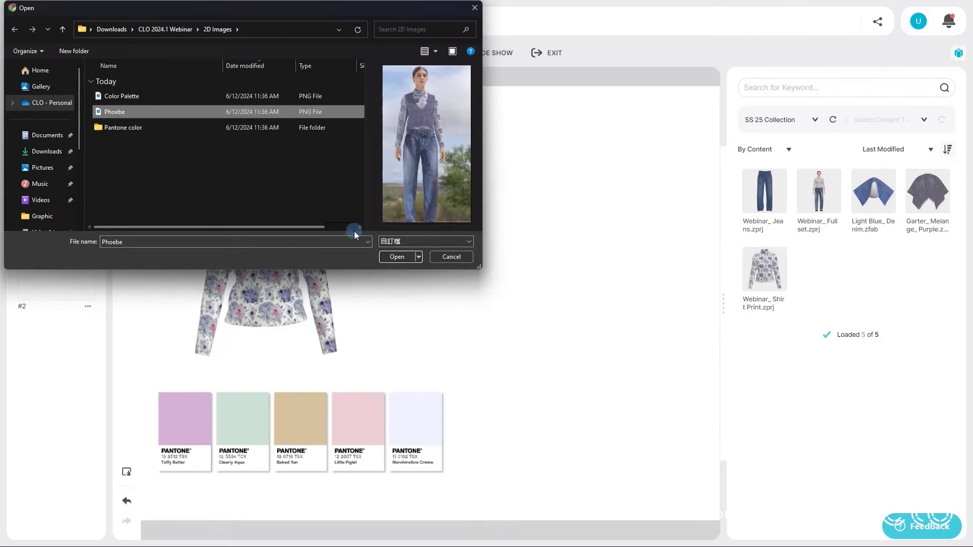
{"action": "left_click", "coordinate": [397, 257]}
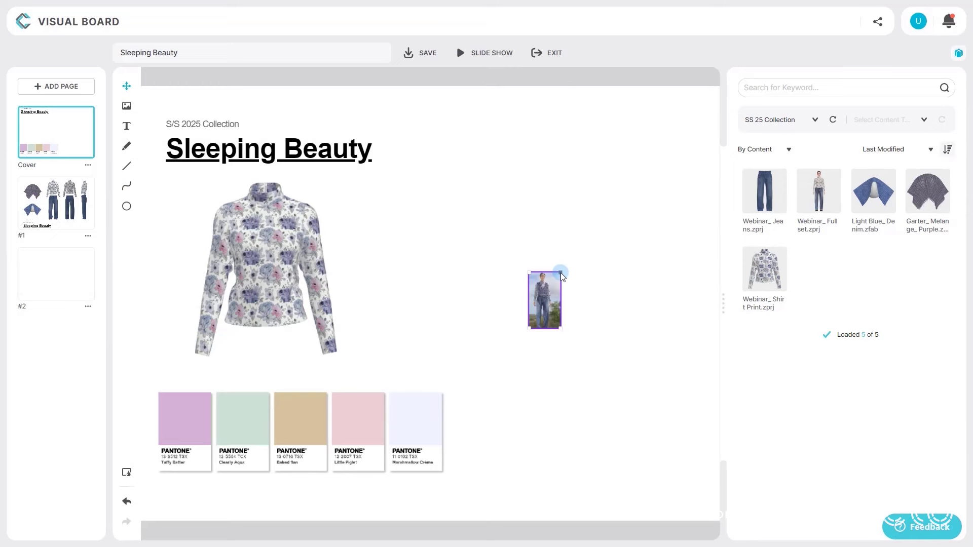
{"action": "left_click_drag", "start_coordinate": [560, 274], "coordinate": [662, 89]}
{"action": "left_click_drag", "start_coordinate": [616, 212], "coordinate": [558, 357]}
{"action": "left_click_drag", "start_coordinate": [602, 234], "coordinate": [658, 122]}
Step: Step forward to the Mood Board on page 4, then back to the garment page 2
{"action": "left_click", "coordinate": [412, 273]}
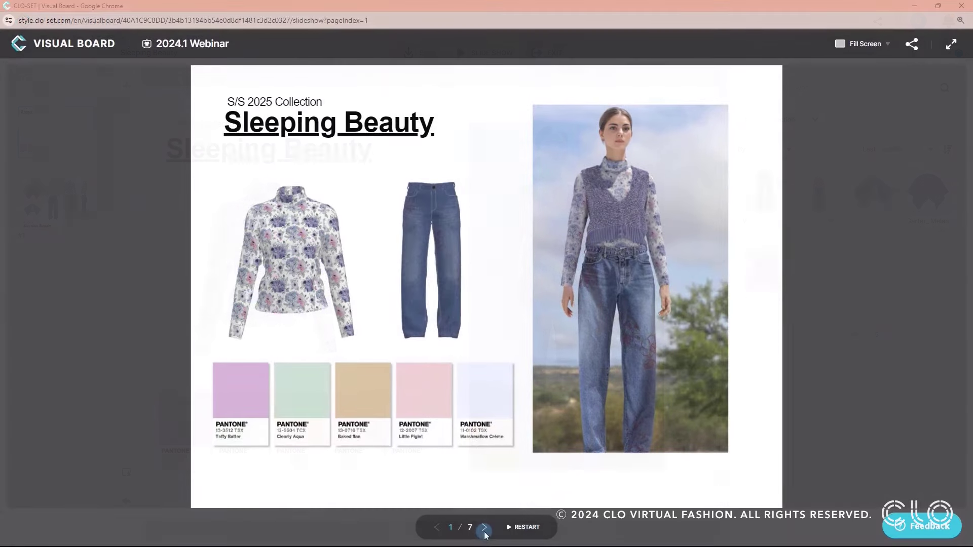
{"action": "left_click", "coordinate": [484, 528]}
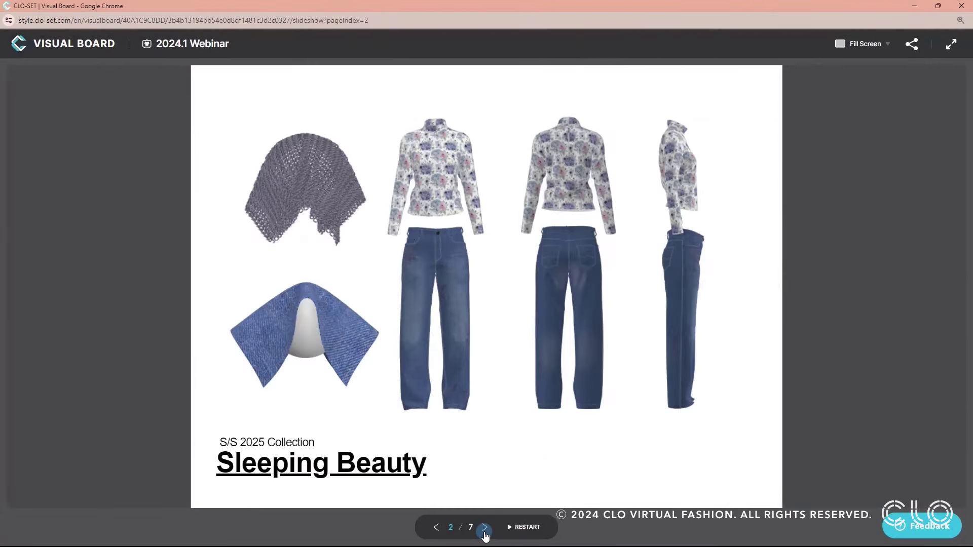
{"action": "left_click", "coordinate": [485, 528]}
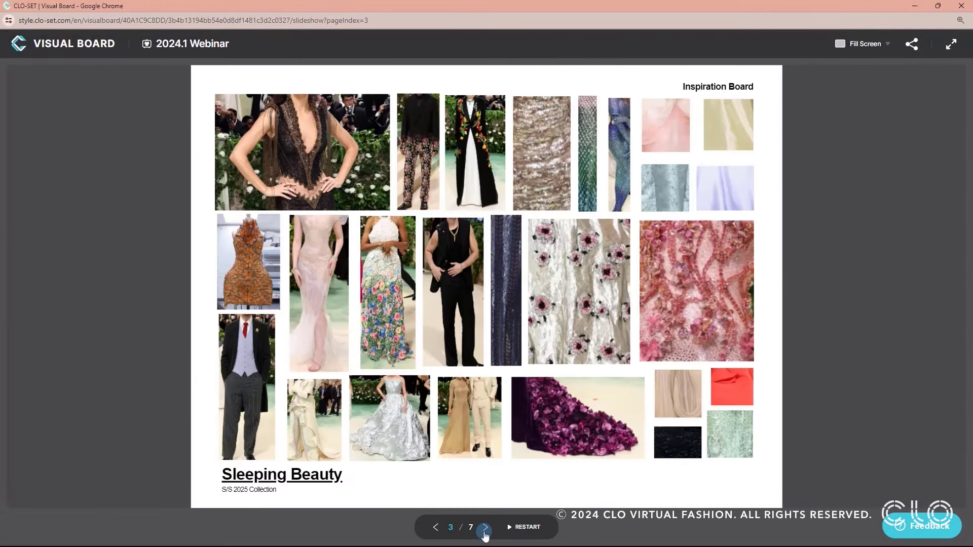
{"action": "left_click", "coordinate": [483, 530]}
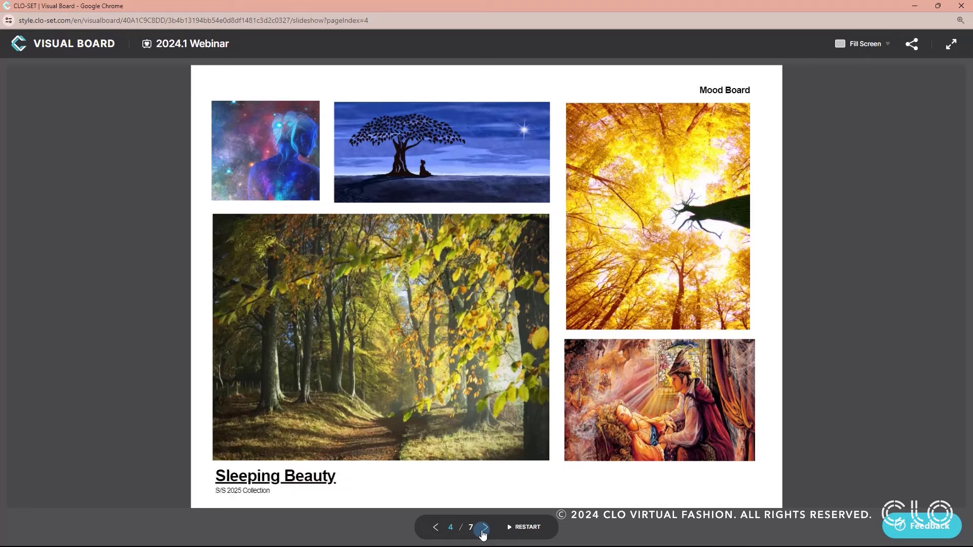
{"action": "left_click", "coordinate": [436, 527]}
{"action": "left_click", "coordinate": [435, 527]}
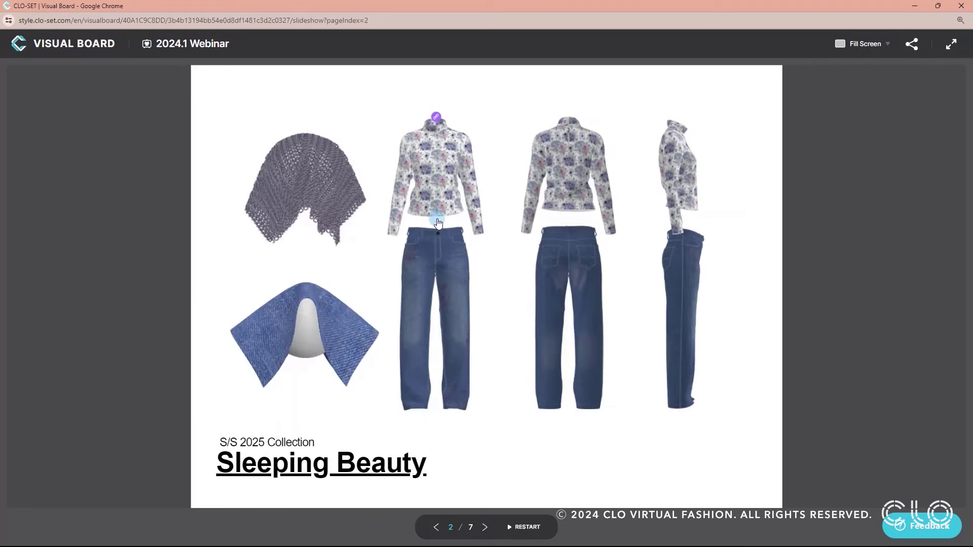
{"action": "left_click", "coordinate": [438, 277]}
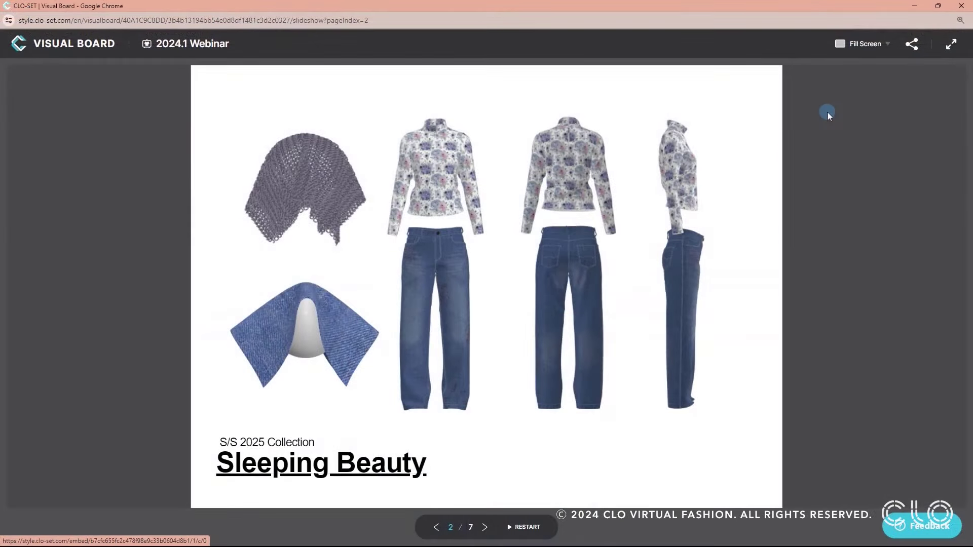
Step: Set the slideshow's General Access to Publish and copy its share link
{"action": "left_click", "coordinate": [911, 46]}
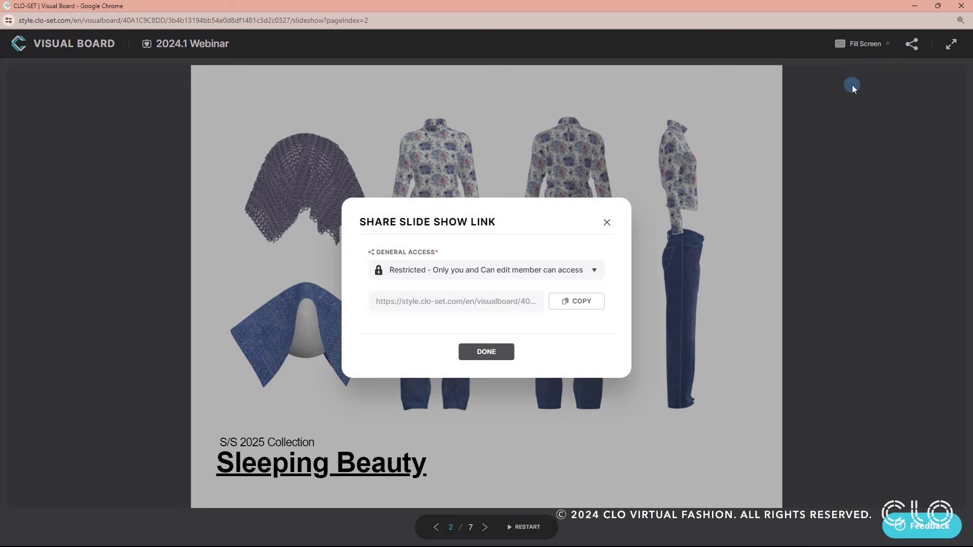
{"action": "left_click", "coordinate": [595, 269]}
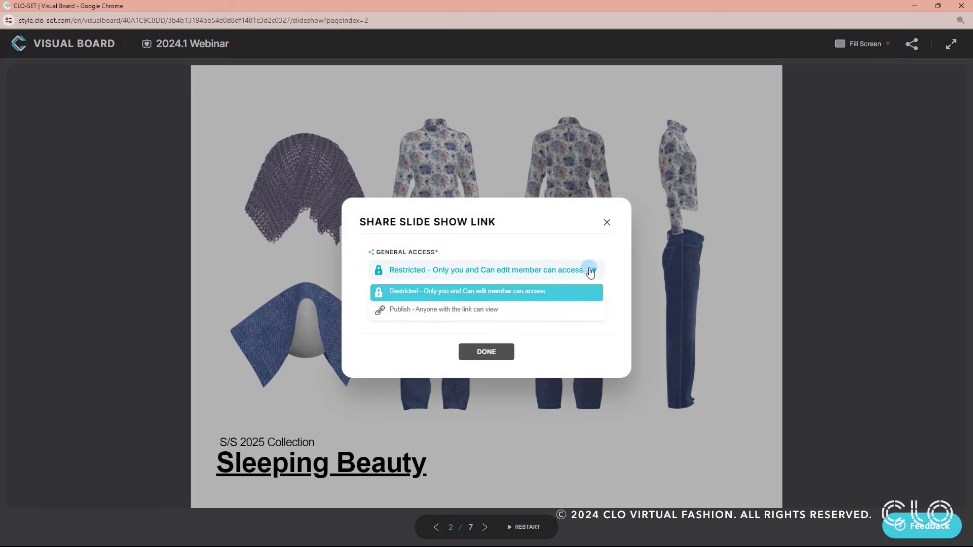
{"action": "left_click", "coordinate": [557, 309]}
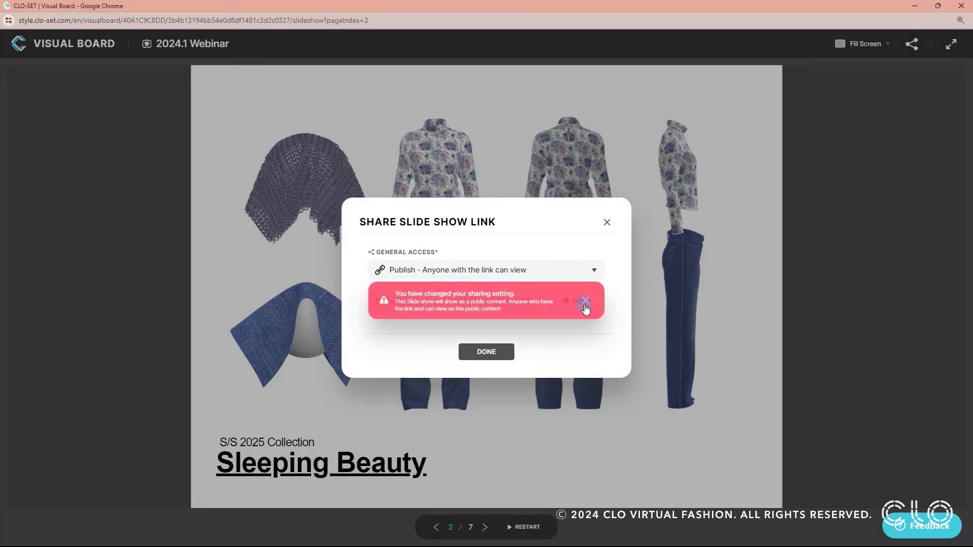
{"action": "left_click", "coordinate": [585, 303]}
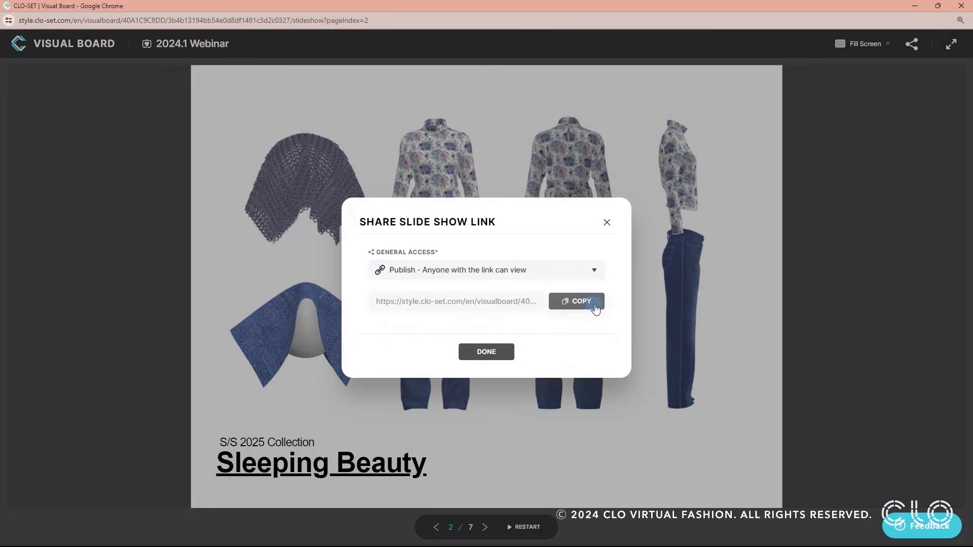
{"action": "left_click", "coordinate": [595, 309]}
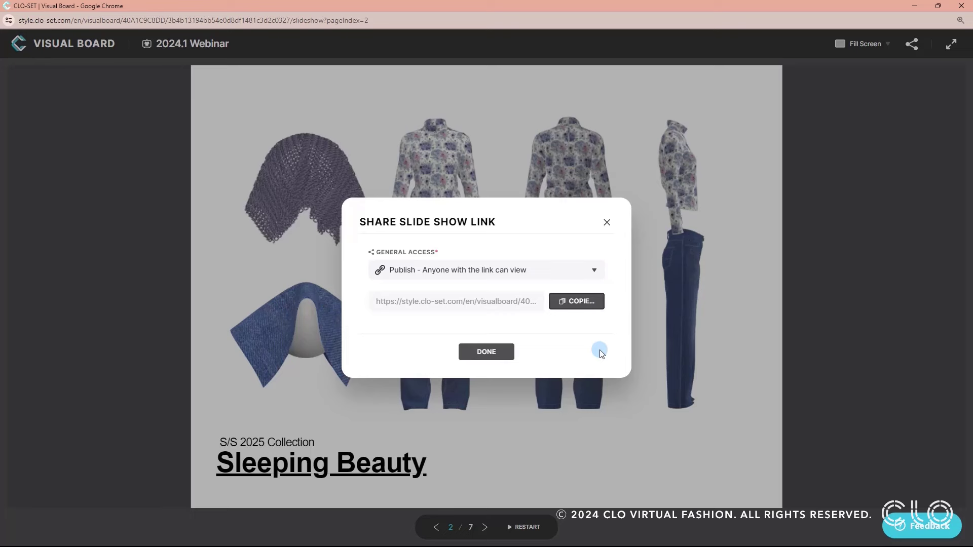